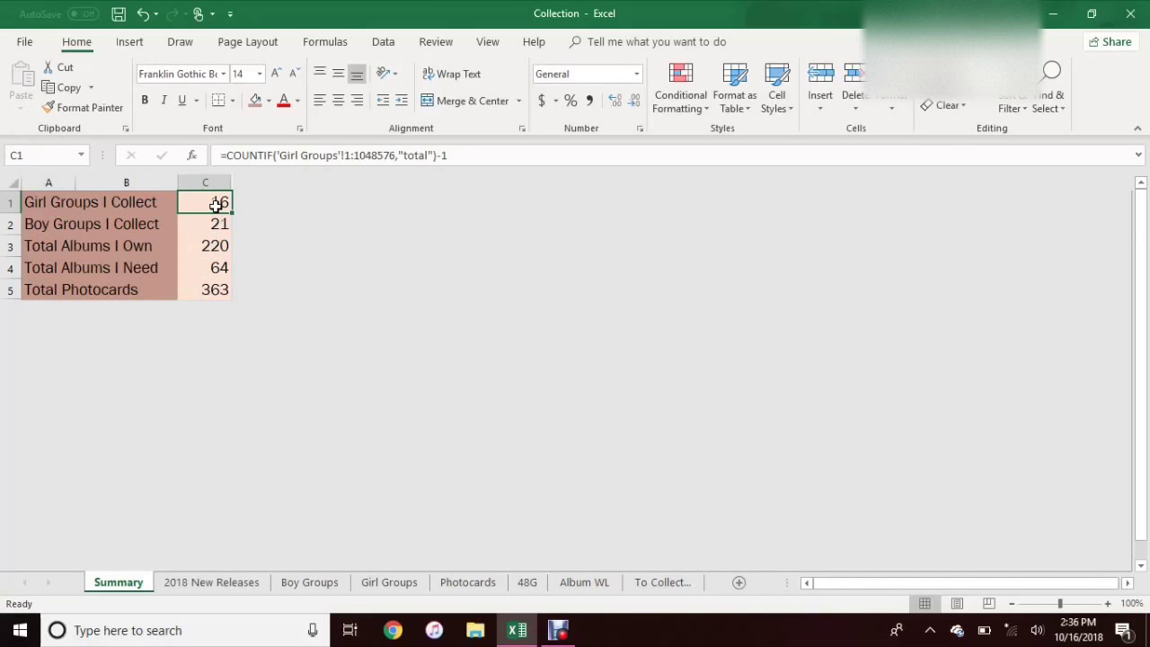
# Step: Open the 2018 New Releases sheet and inspect the Total, Have and Need formulas in its header
pyautogui.moveTo(216, 203)
pyautogui.mouseDown()
pyautogui.moveTo(221, 241)
pyautogui.moveTo(219, 206)
pyautogui.mouseUp()
pyautogui.click(212, 582)
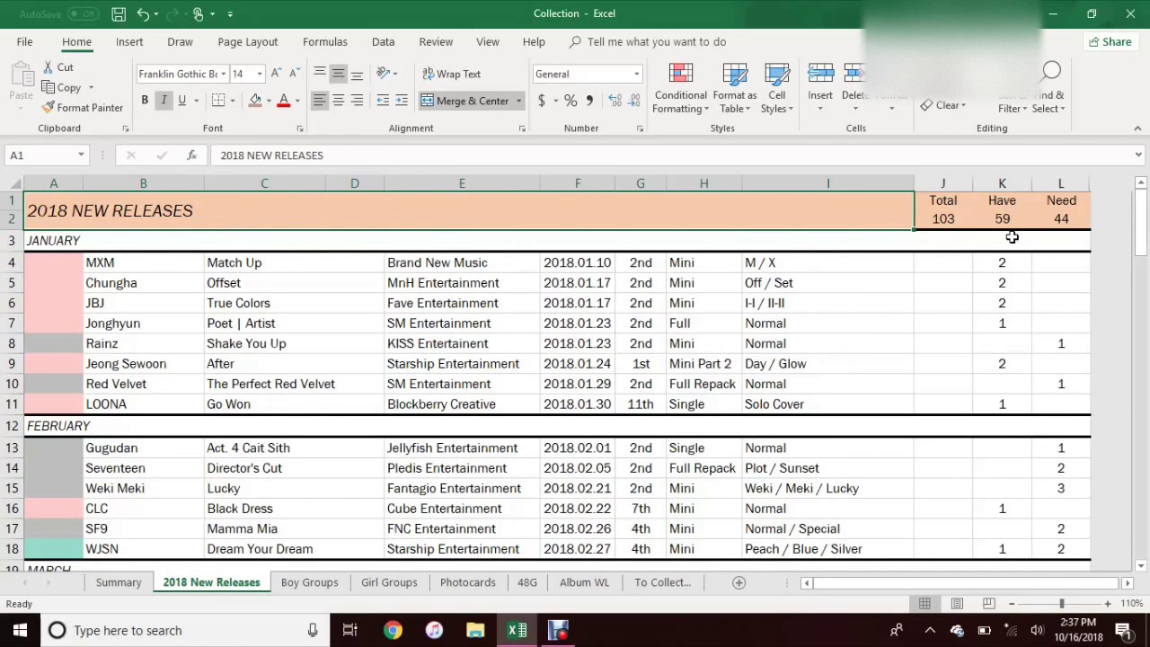
pyautogui.moveTo(934, 219); pyautogui.dragTo(1002, 219)
pyautogui.moveTo(936, 200); pyautogui.dragTo(944, 226)
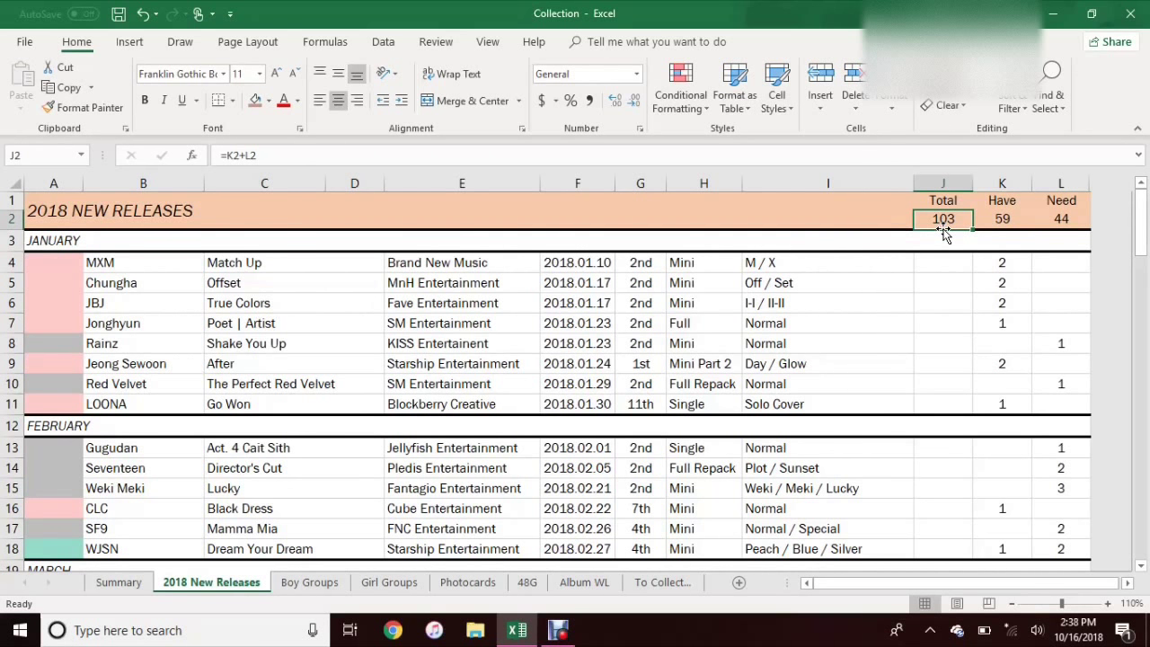
pyautogui.click(1017, 225)
pyautogui.click(1084, 221)
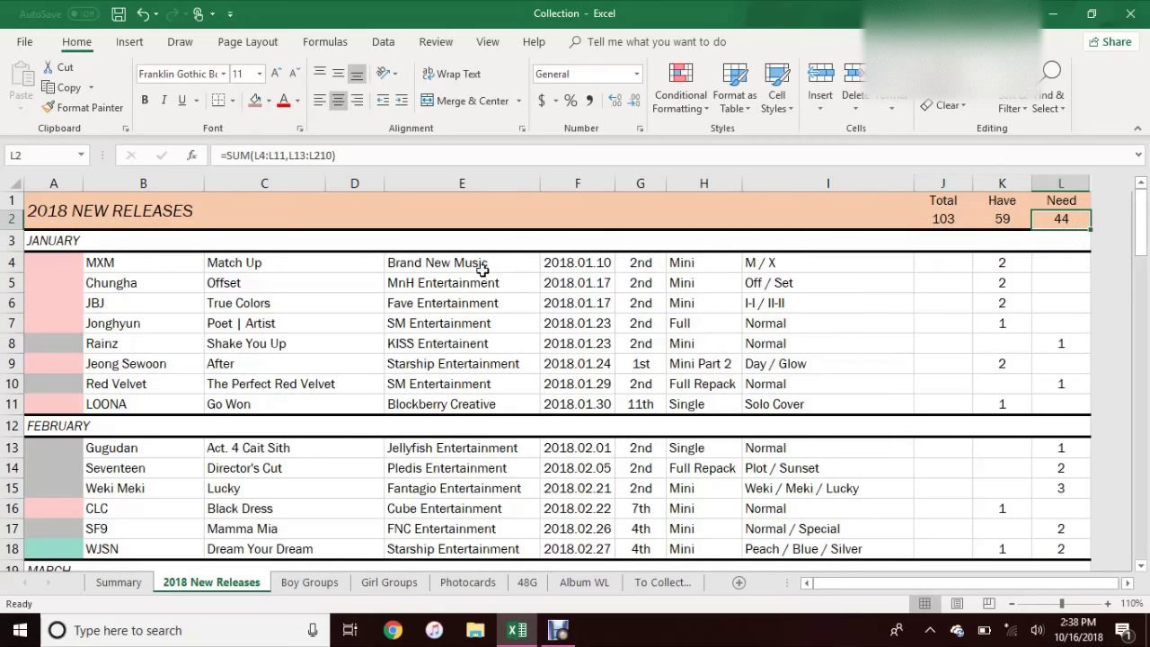
# Step: Examine the January section's MXM row across group, album, company, release date, album number, type, versions and owned count
pyautogui.click(132, 263)
pyautogui.click(180, 241)
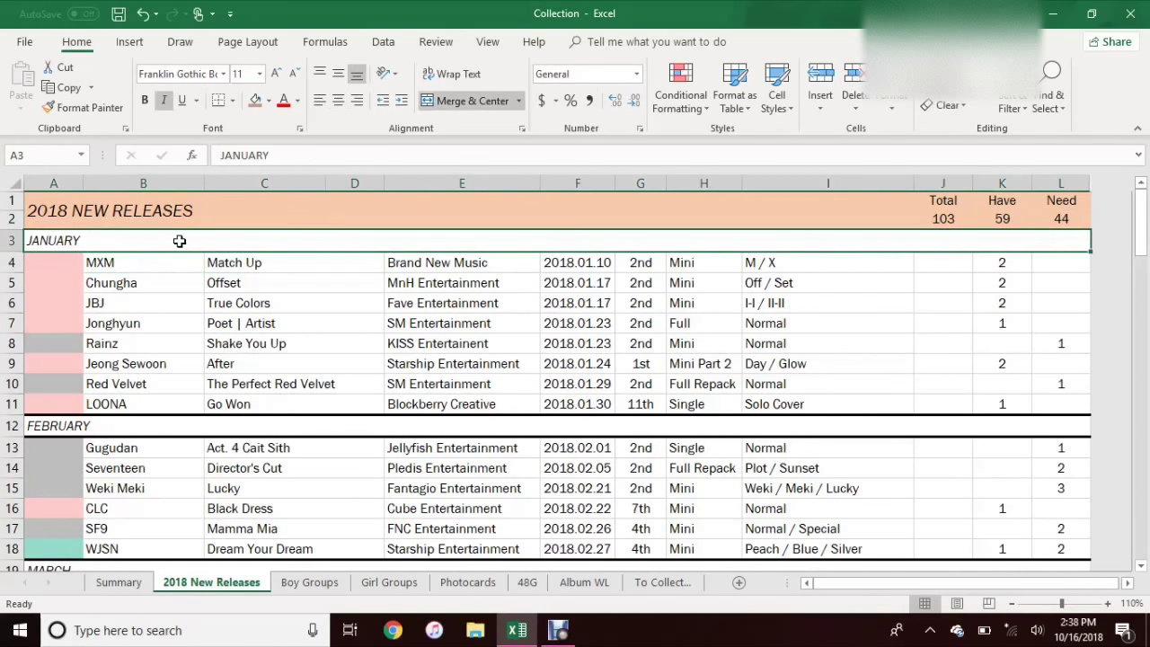
pyautogui.click(175, 262)
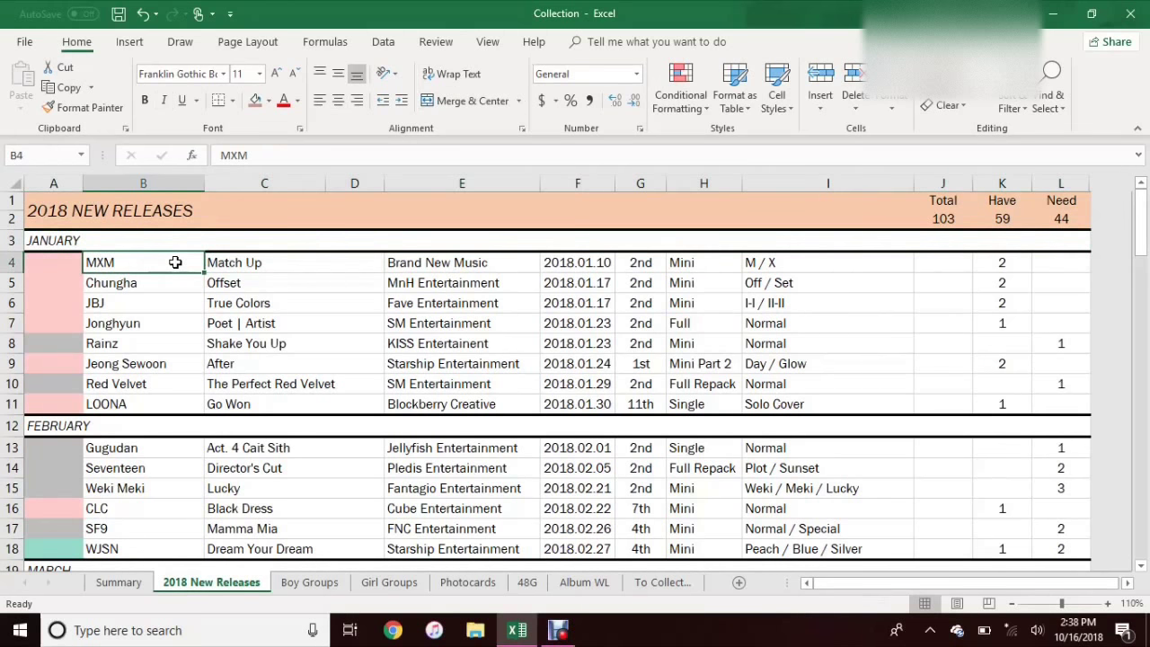
pyautogui.click(254, 269)
pyautogui.click(463, 264)
pyautogui.click(568, 268)
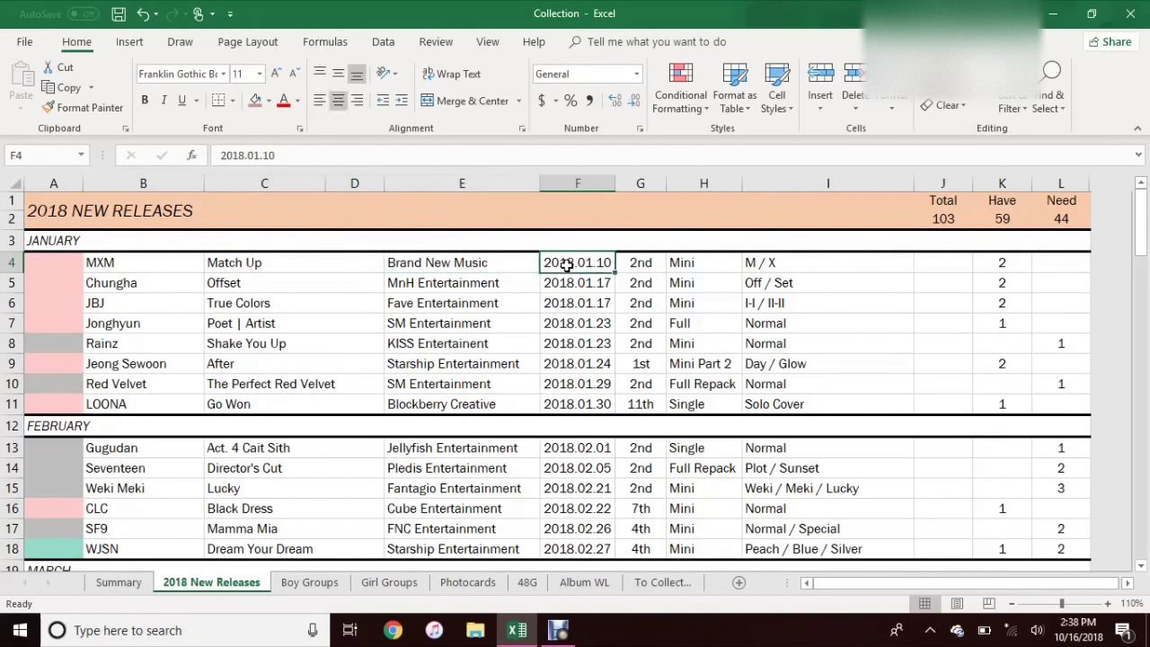
pyautogui.click(650, 266)
pyautogui.click(729, 263)
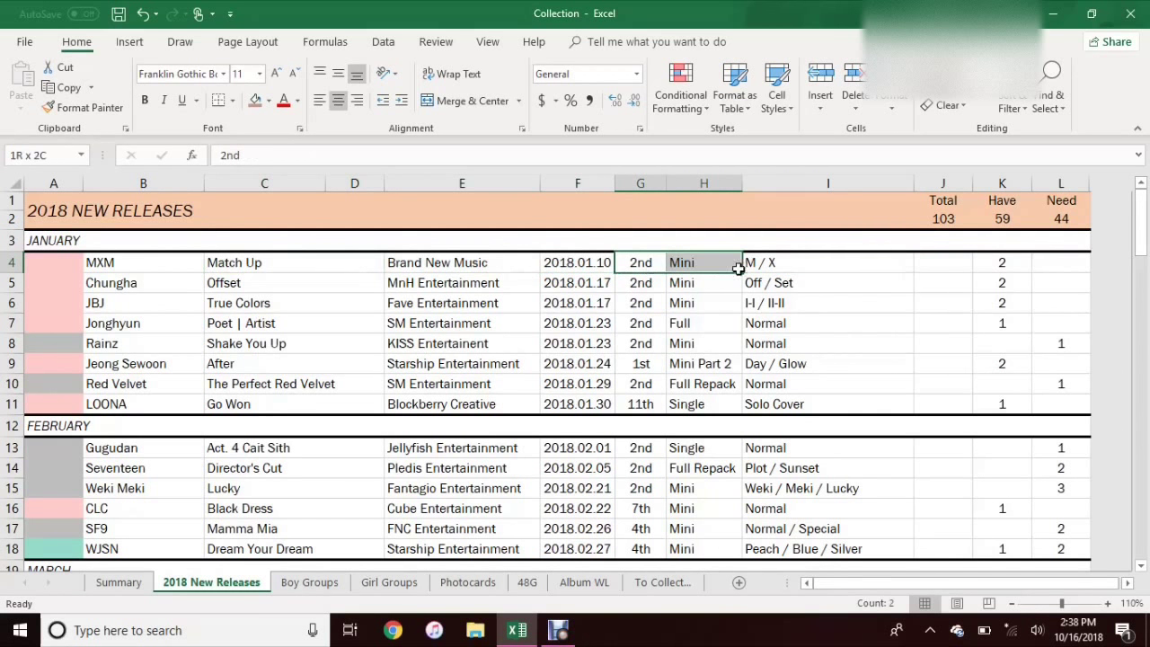
pyautogui.click(823, 262)
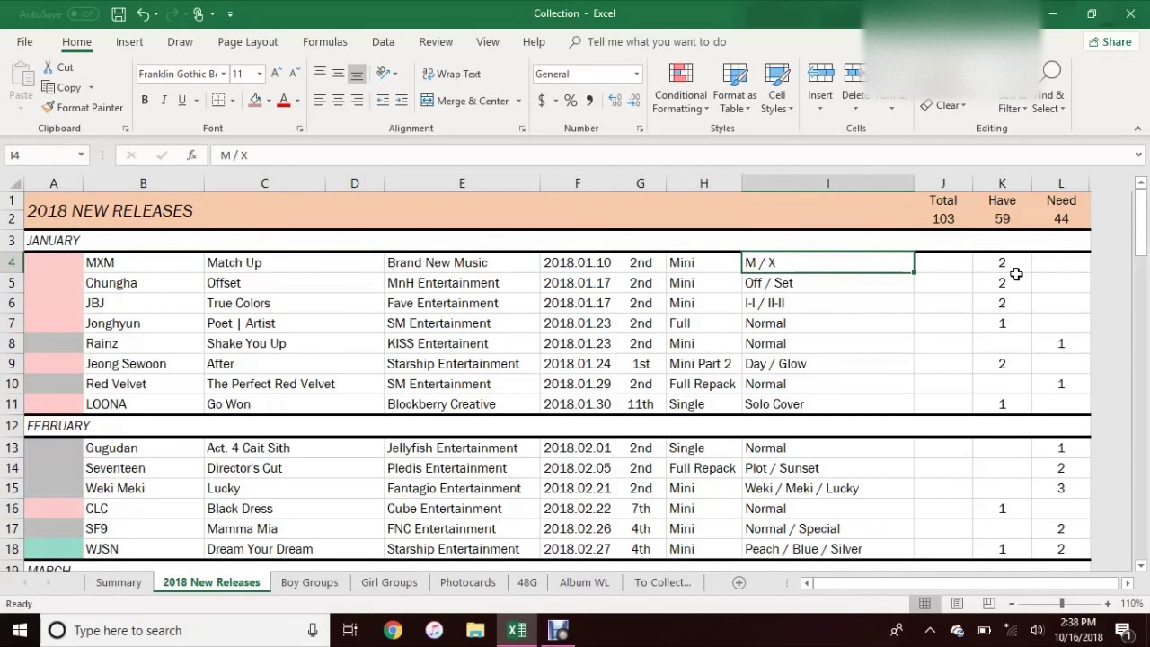
pyautogui.moveTo(1010, 265); pyautogui.dragTo(1040, 383)
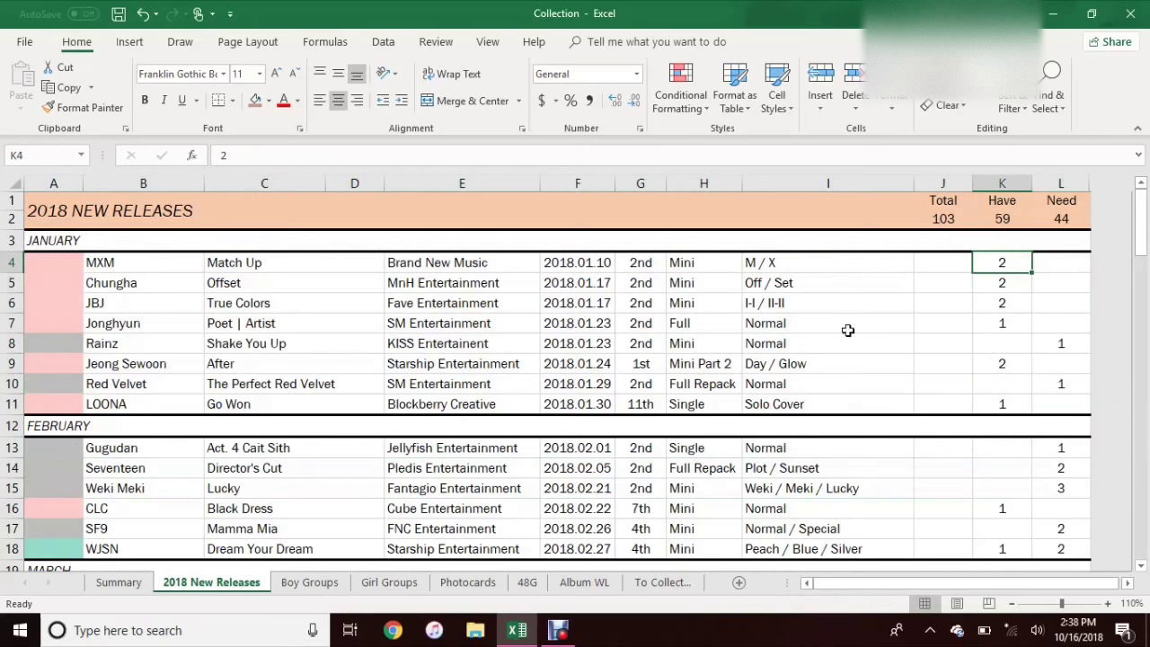
# Step: Examine the pink, gray and teal status colors in column A, comparing the teal WJSN row with its Have and Need counts
pyautogui.moveTo(59, 264)
pyautogui.mouseDown()
pyautogui.moveTo(51, 307)
pyautogui.moveTo(62, 266)
pyautogui.mouseUp()
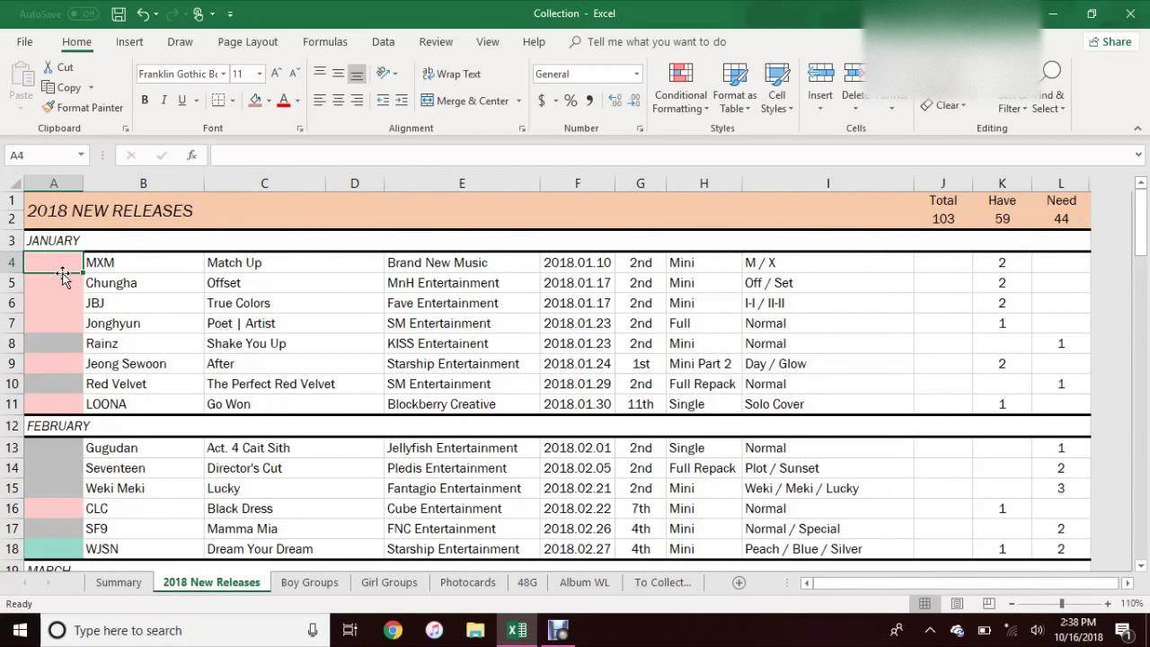
pyautogui.click(60, 339)
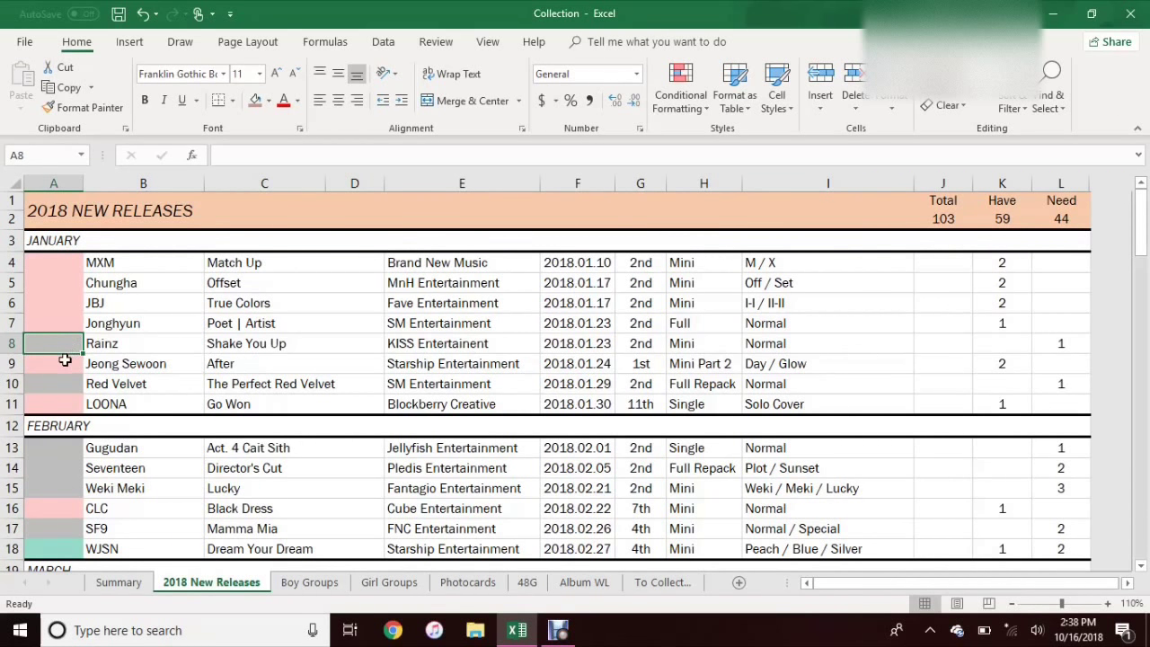
pyautogui.click(67, 543)
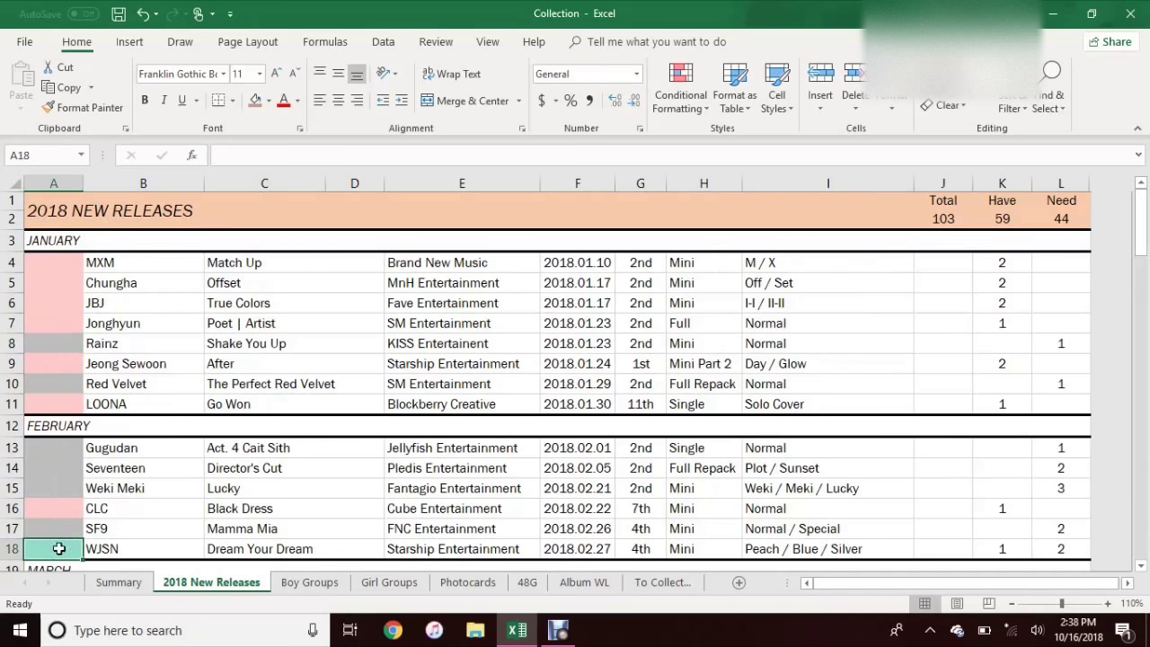
pyautogui.click(1008, 546)
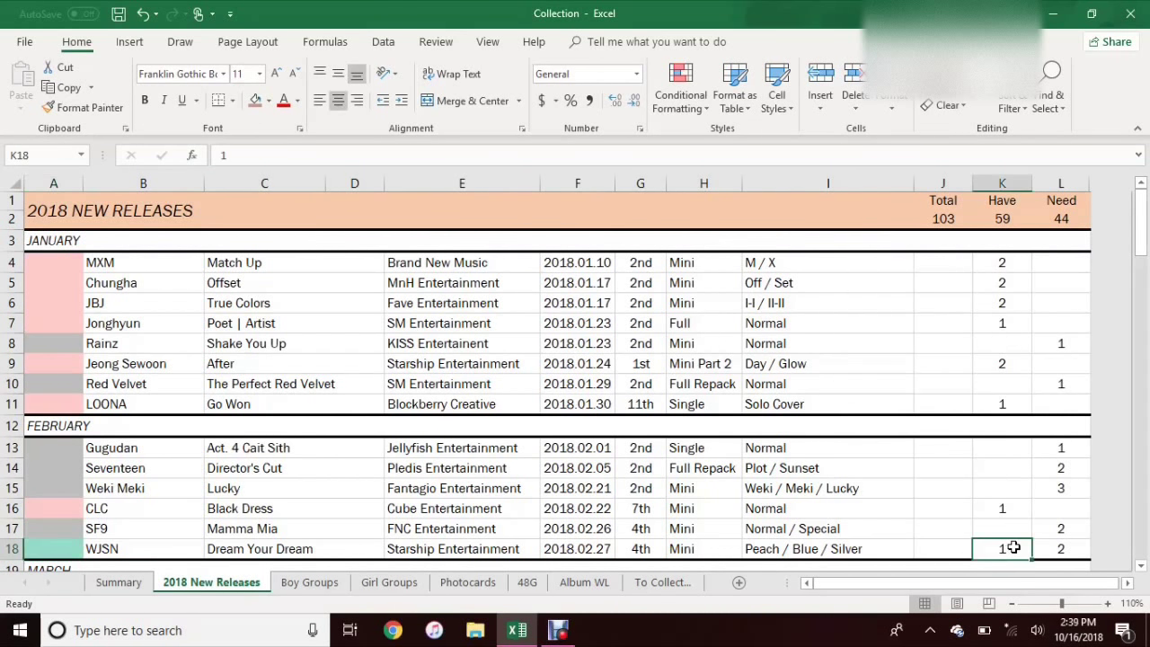
pyautogui.click(1062, 552)
pyautogui.click(51, 552)
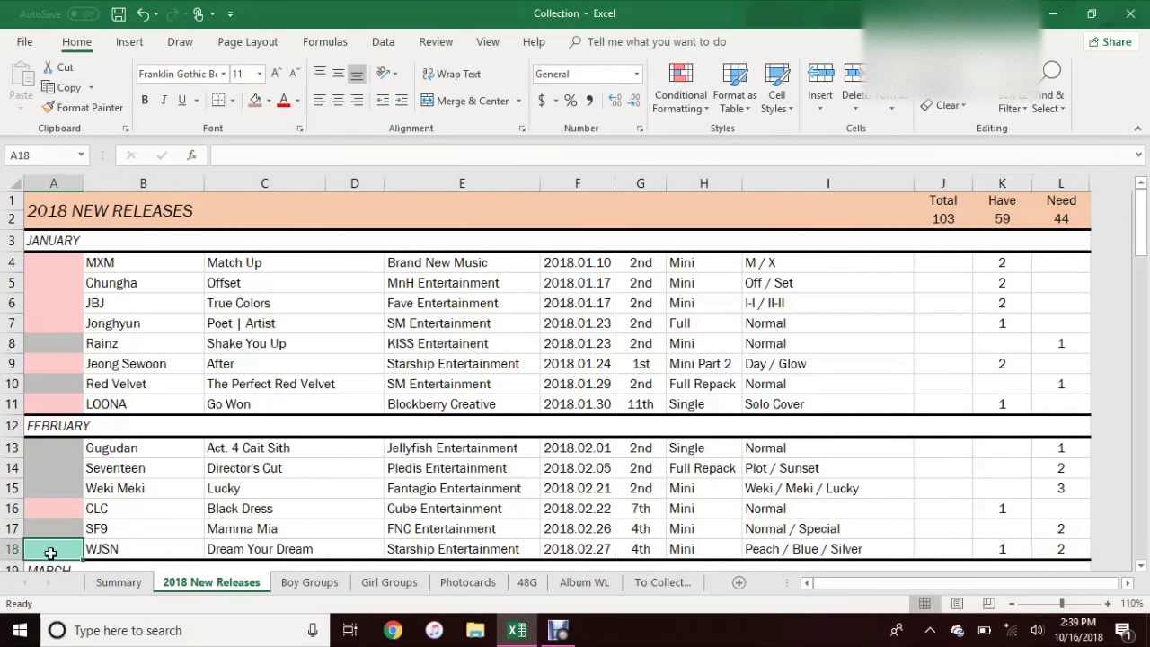
# Step: Review the 2018 releases through October and inspect the blank type and Need cells in the IZ*ONE row
pyautogui.moveTo(1138, 232); pyautogui.dragTo(1138, 263)
pyautogui.moveTo(942, 286); pyautogui.dragTo(936, 371)
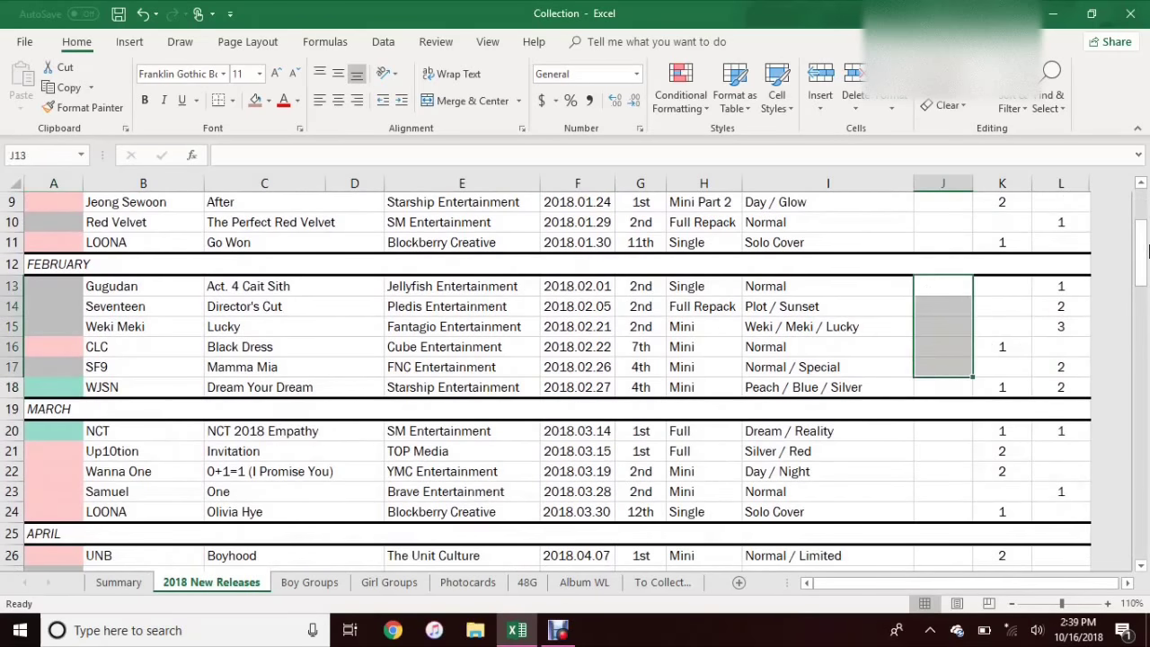
pyautogui.moveTo(1138, 252); pyautogui.dragTo(1146, 440)
pyautogui.click(930, 221)
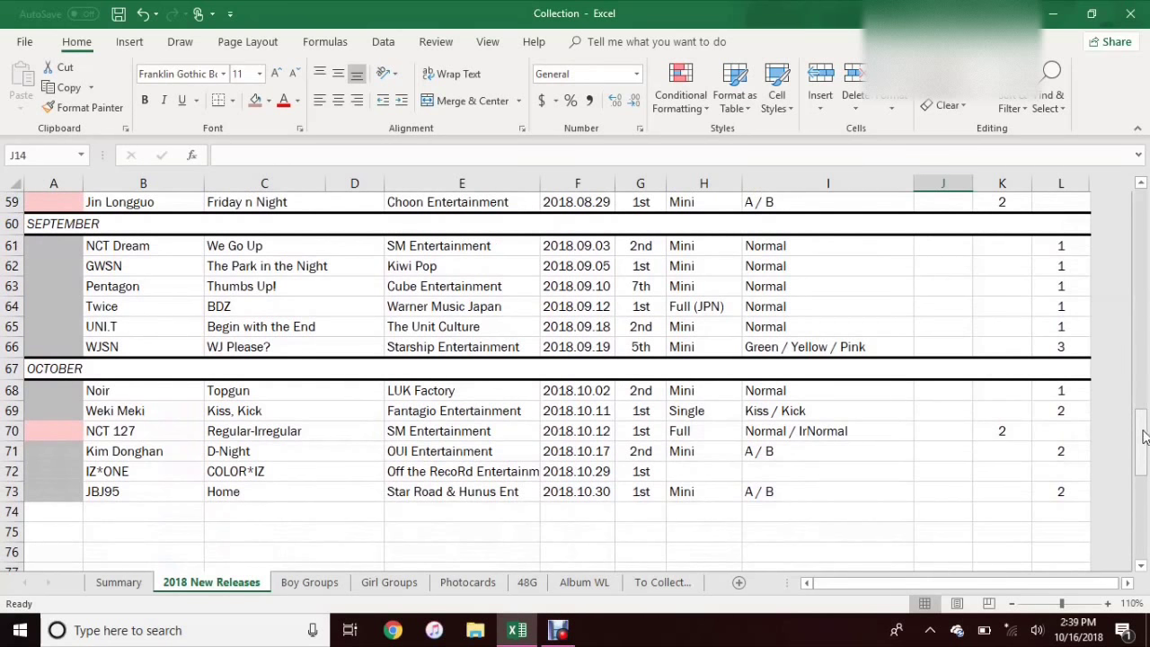
pyautogui.moveTo(688, 475); pyautogui.dragTo(1060, 474)
pyautogui.click(699, 470)
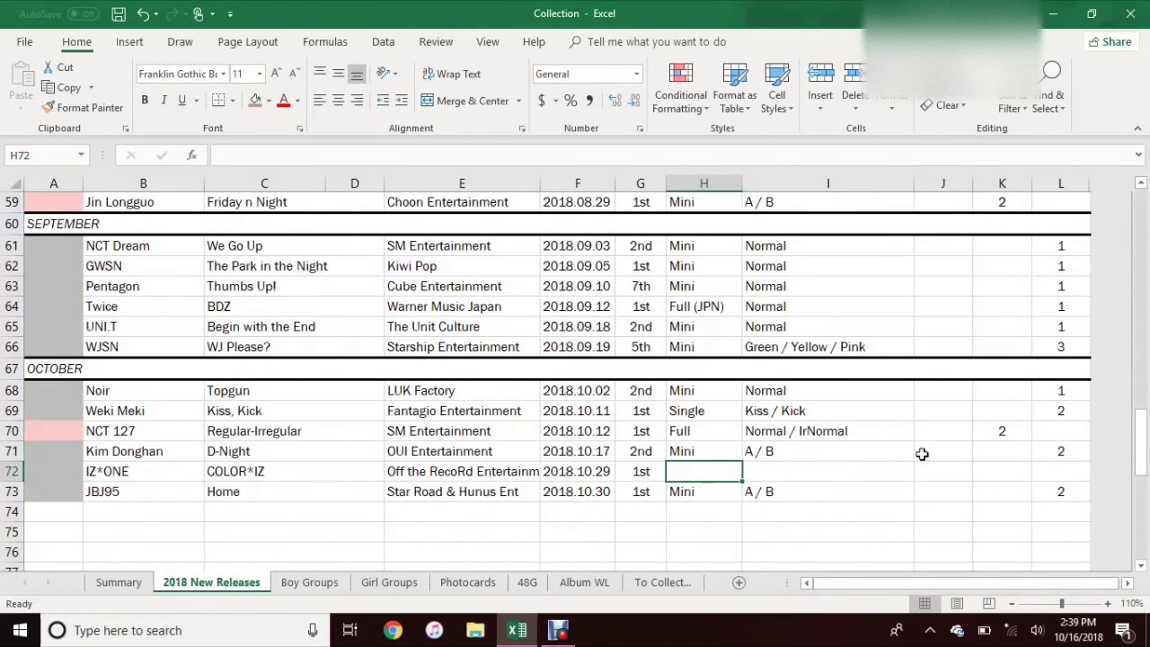
pyautogui.click(1040, 475)
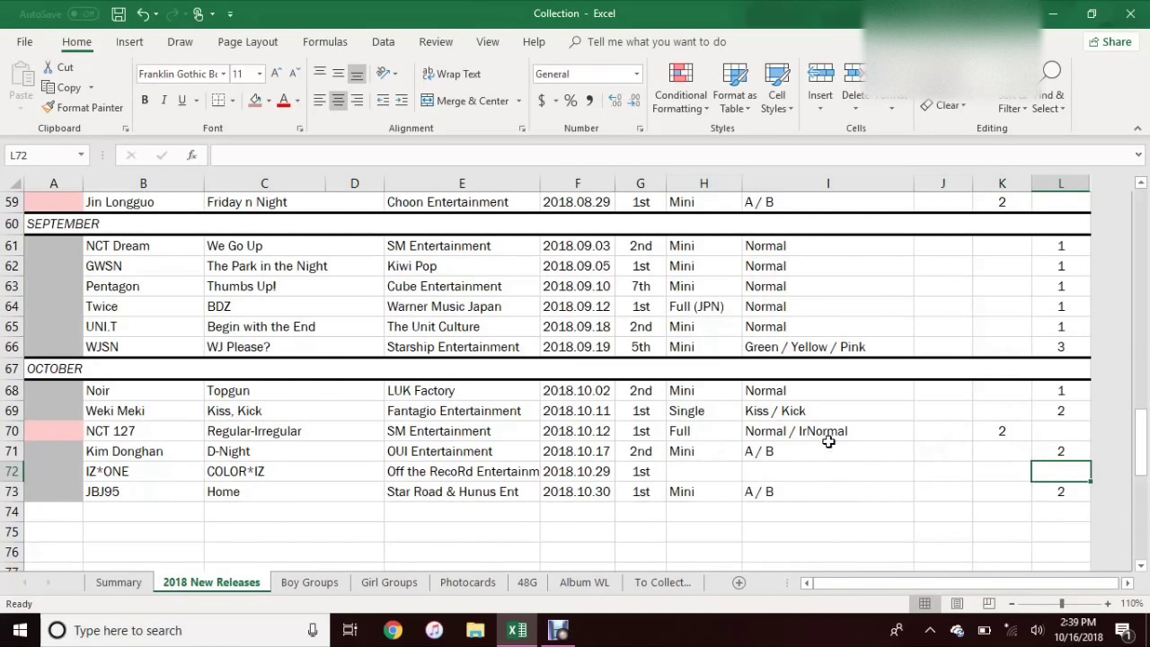
# Step: Return to the start of the 2018 releases, open the Boy Groups sheet and inspect the BIGSTAR and KIM DONGHAN headings
pyautogui.moveTo(1146, 429); pyautogui.dragTo(1123, 212)
pyautogui.click(946, 262)
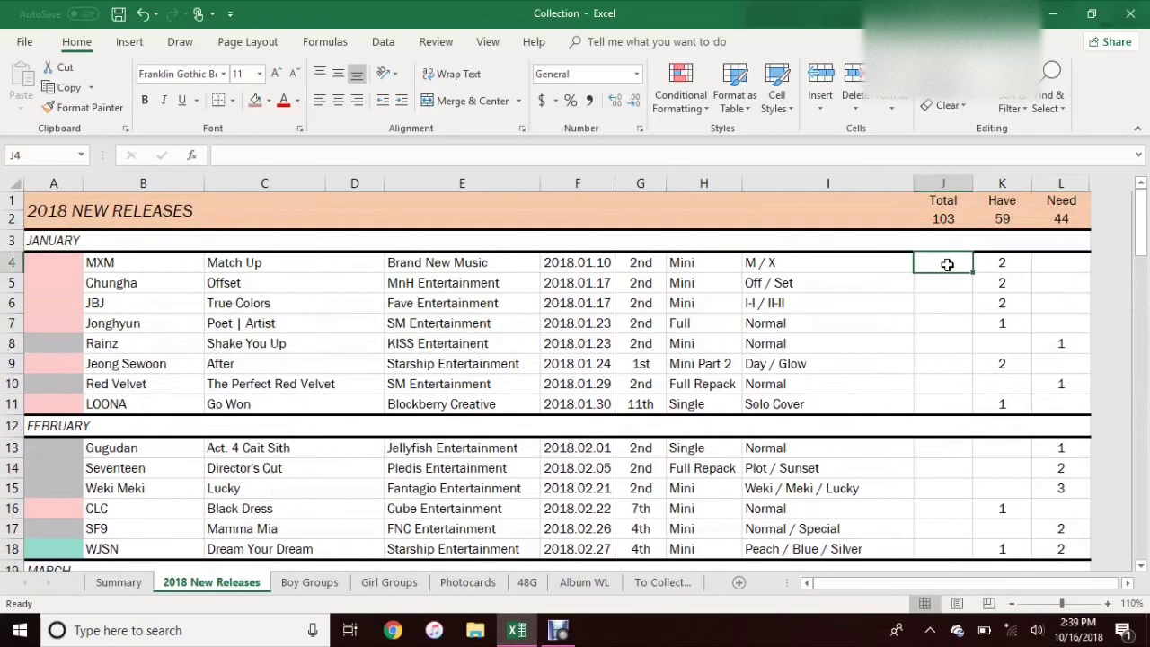
pyautogui.click(383, 216)
pyautogui.click(291, 584)
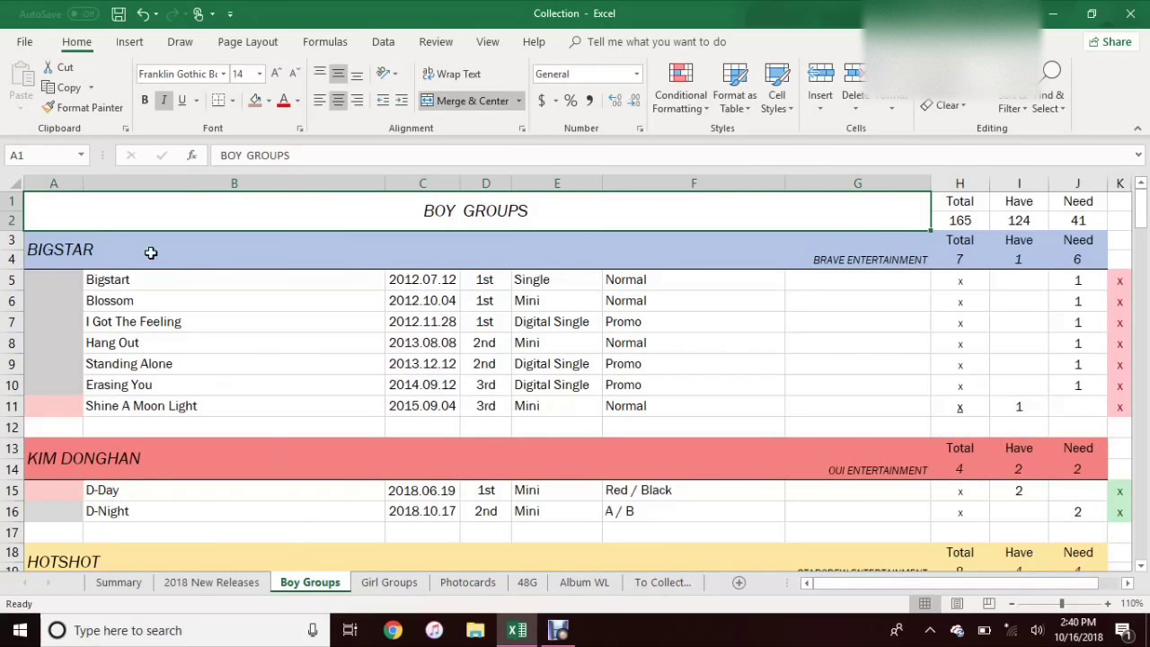
pyautogui.moveTo(150, 249); pyautogui.dragTo(900, 234)
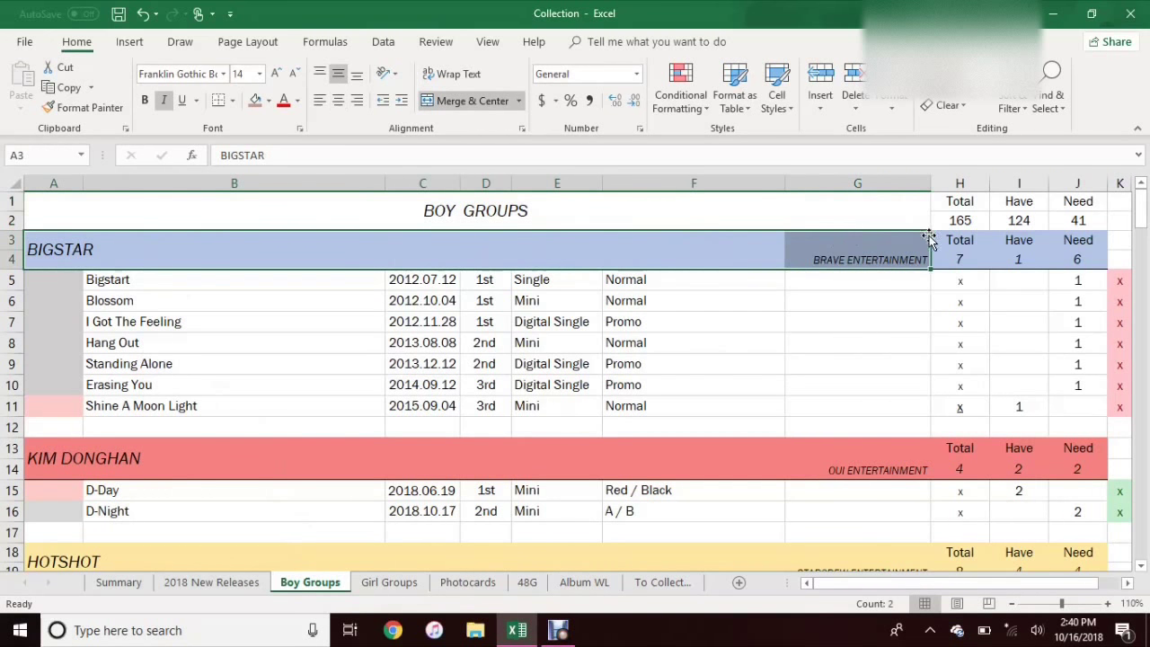
pyautogui.click(126, 440)
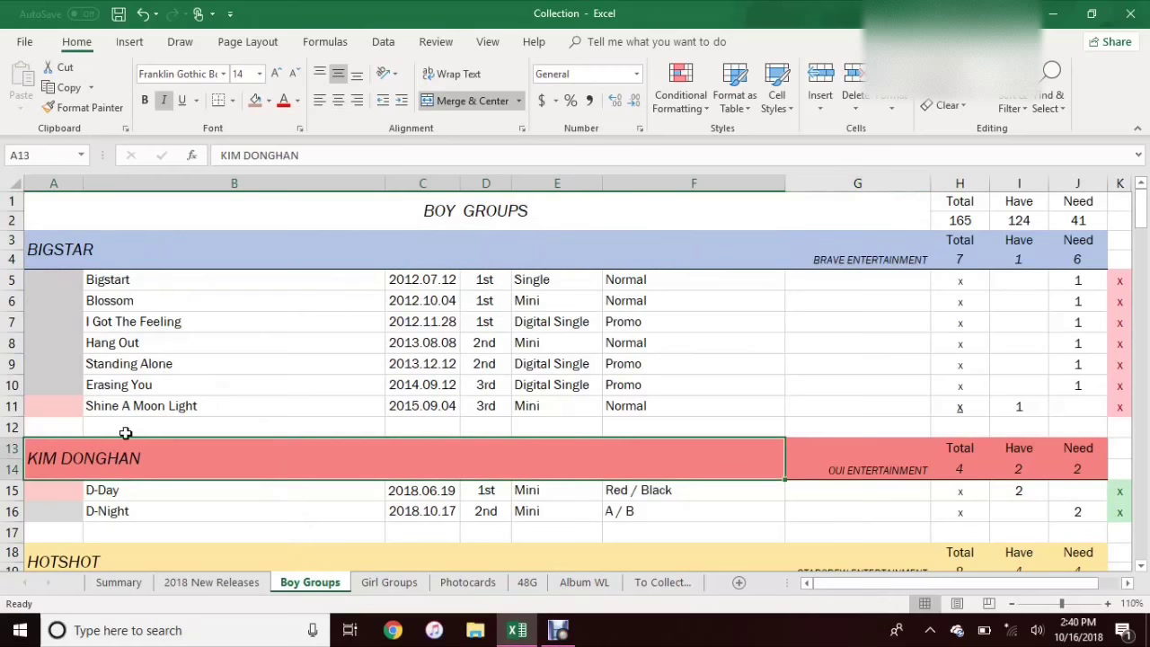
pyautogui.click(205, 246)
# Step: Inspect the overall Total, Have and Need formulas for boy groups and the BIGSTAR header's subtotals, group name and company
pyautogui.moveTo(986, 217); pyautogui.dragTo(1000, 217)
pyautogui.click(949, 220)
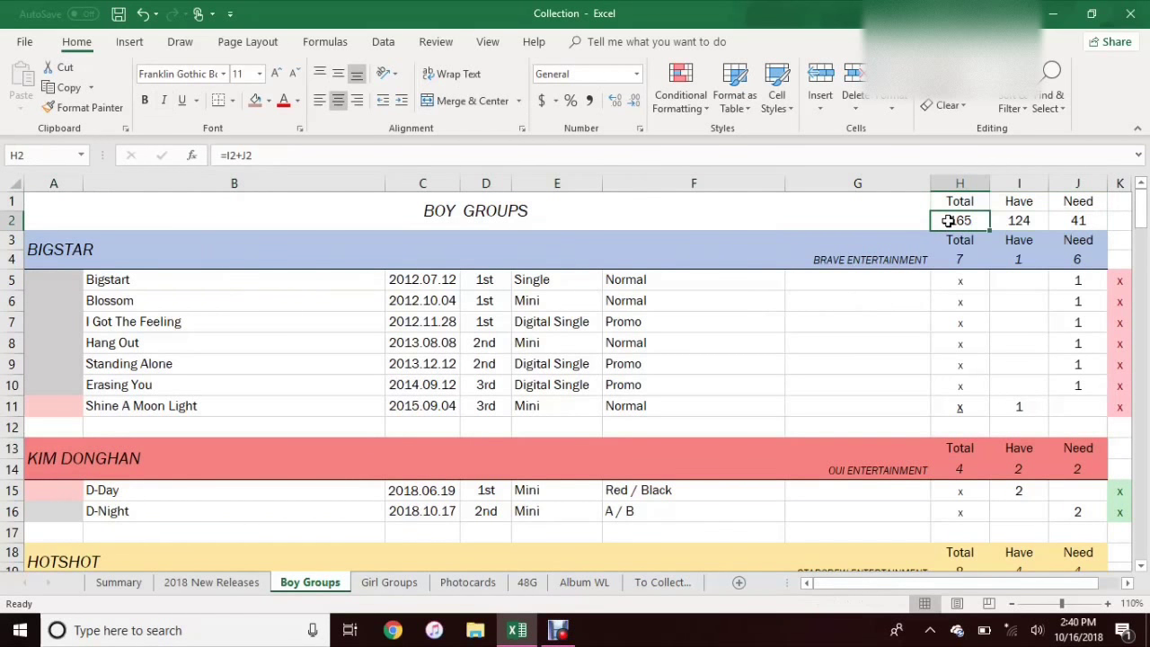
pyautogui.click(1015, 220)
pyautogui.click(1078, 220)
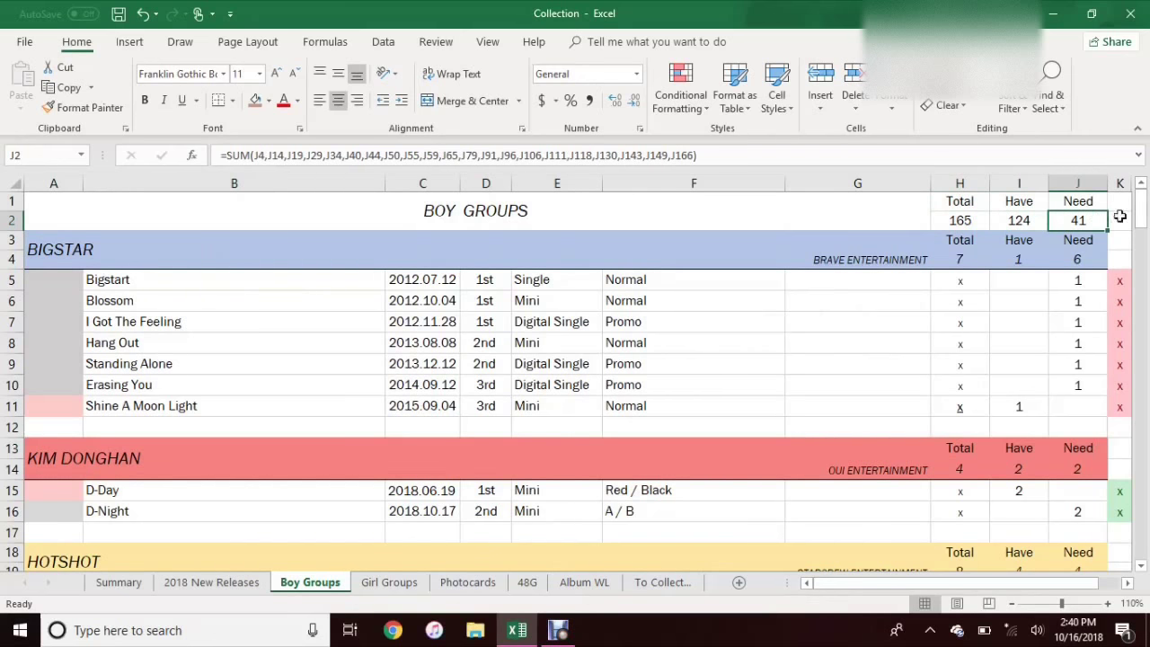
pyautogui.click(964, 259)
pyautogui.moveTo(963, 259); pyautogui.dragTo(1078, 257)
pyautogui.click(664, 248)
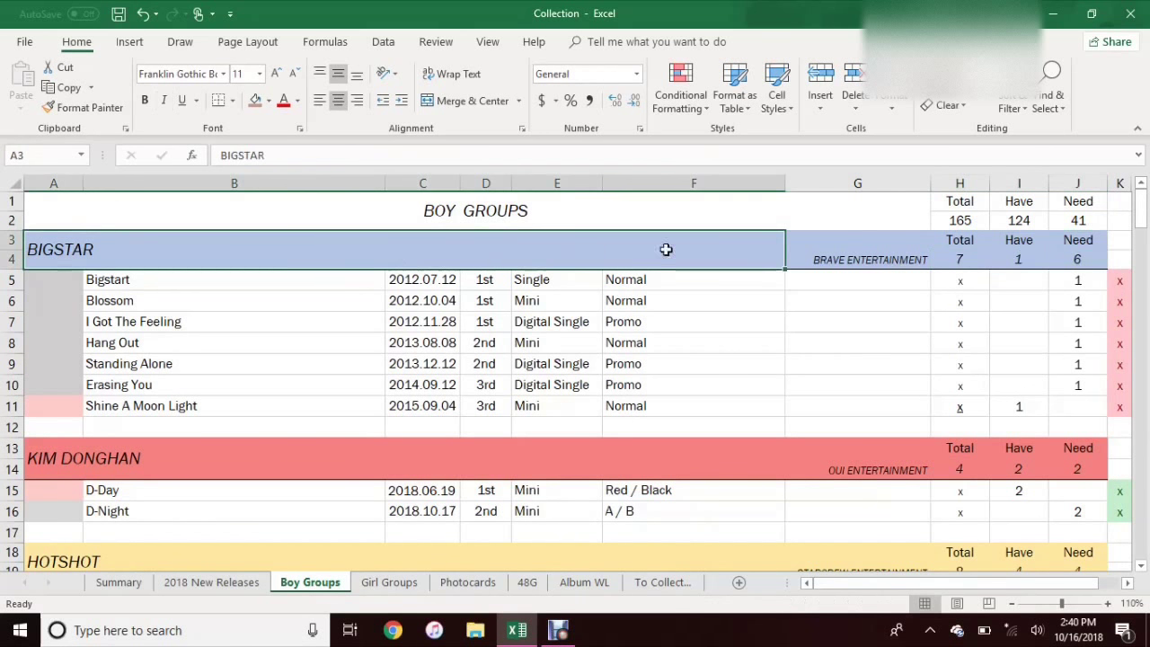
pyautogui.click(896, 248)
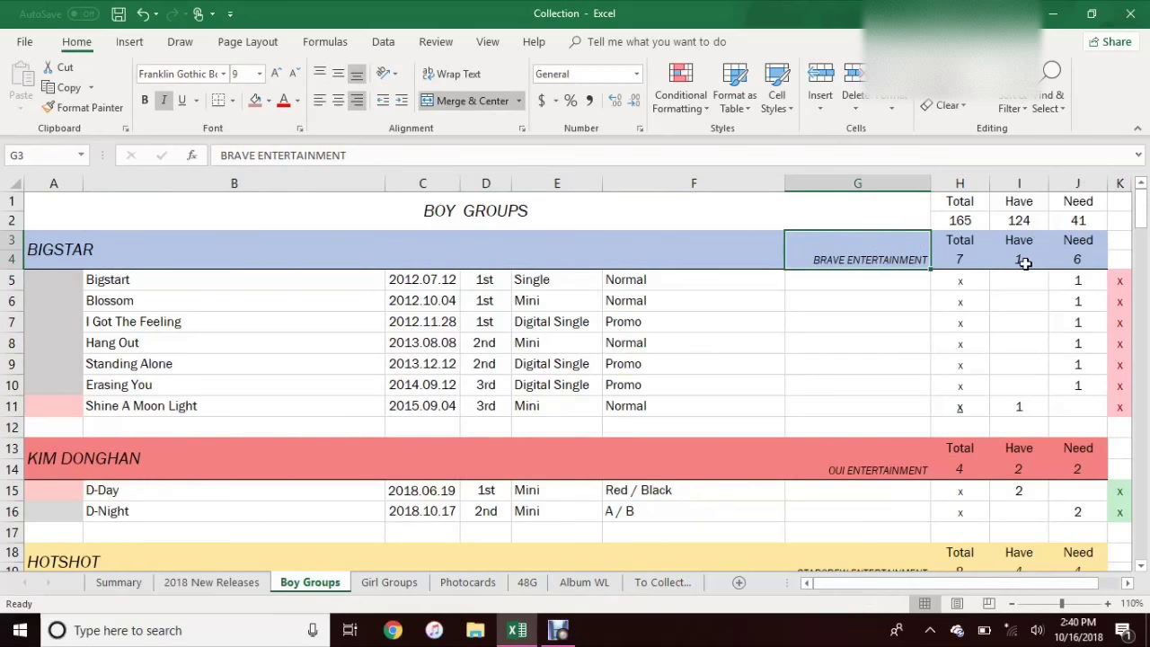
pyautogui.keyDown('shift'); pyautogui.click(376, 240); pyautogui.keyUp('shift')
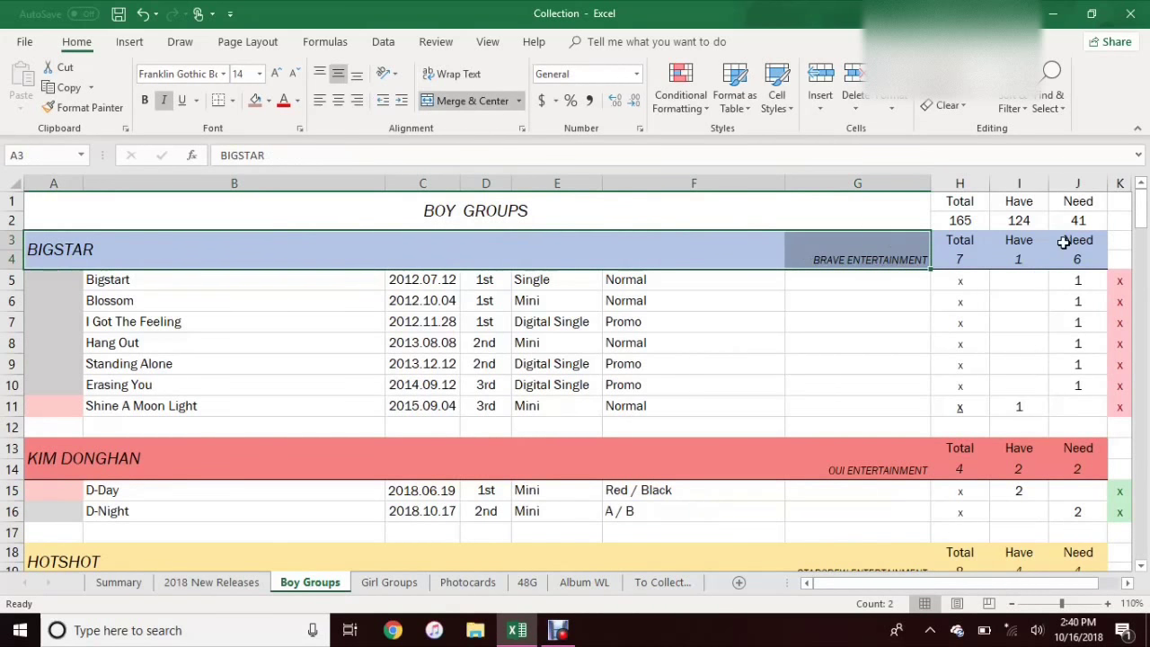
# Step: Examine the Bigstart album's title, release date, number, type and version, plus the version entries in the two rows below
pyautogui.click(184, 284)
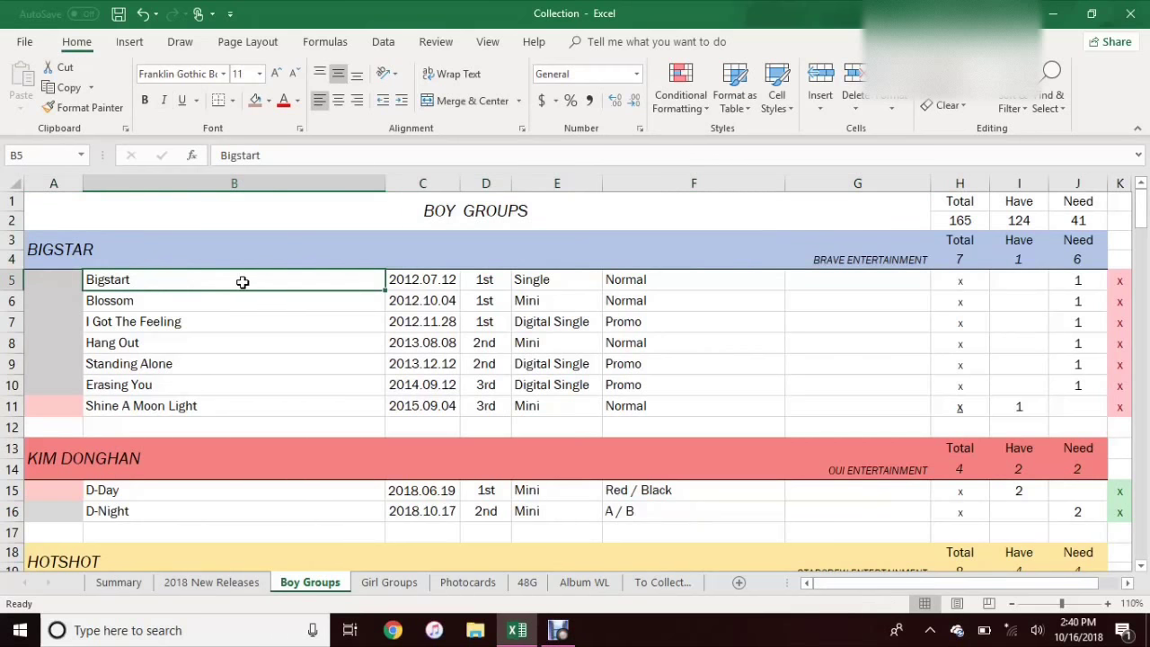
pyautogui.click(445, 276)
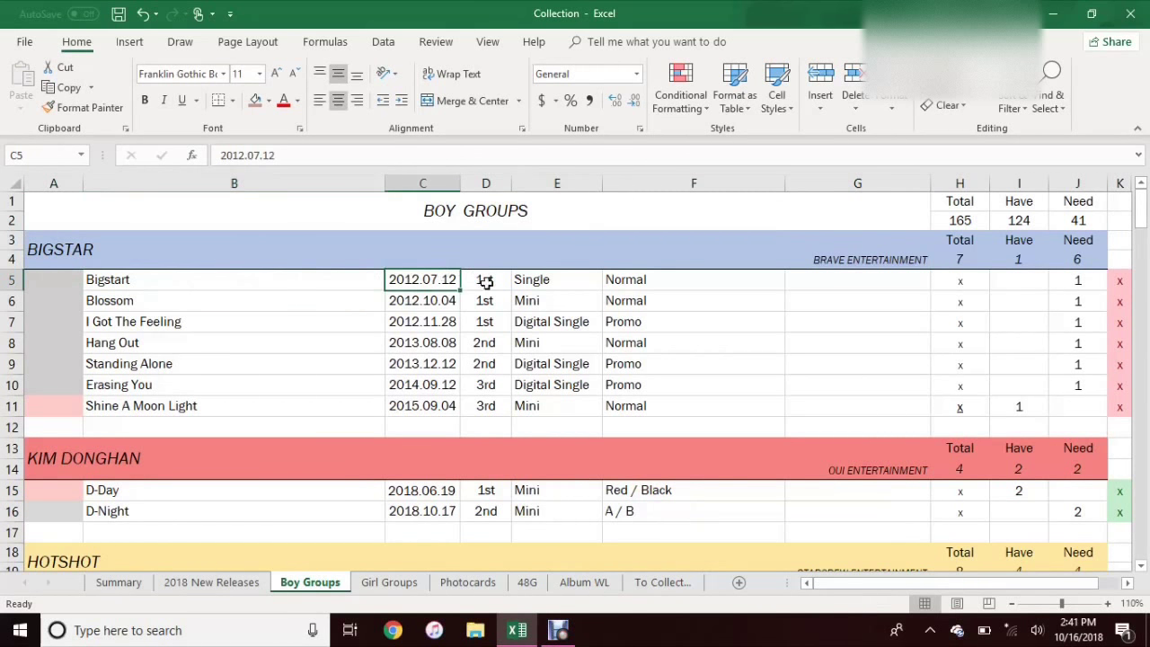
pyautogui.moveTo(488, 278); pyautogui.dragTo(575, 279)
pyautogui.click(760, 283)
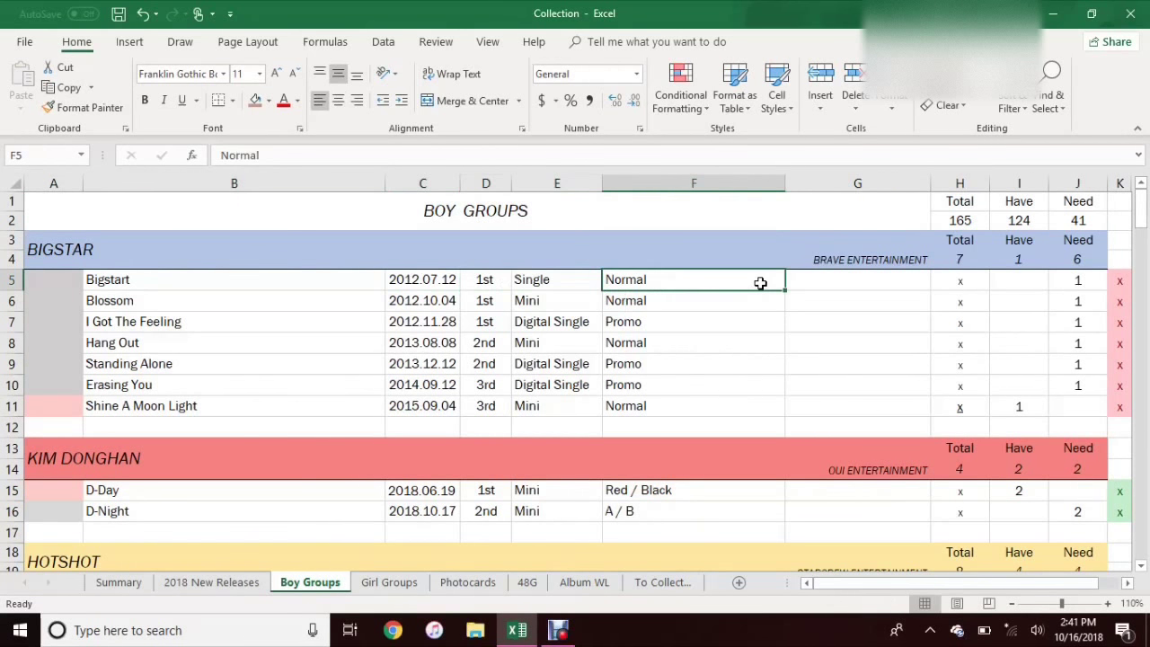
pyautogui.press('Down')
pyautogui.press('Down')
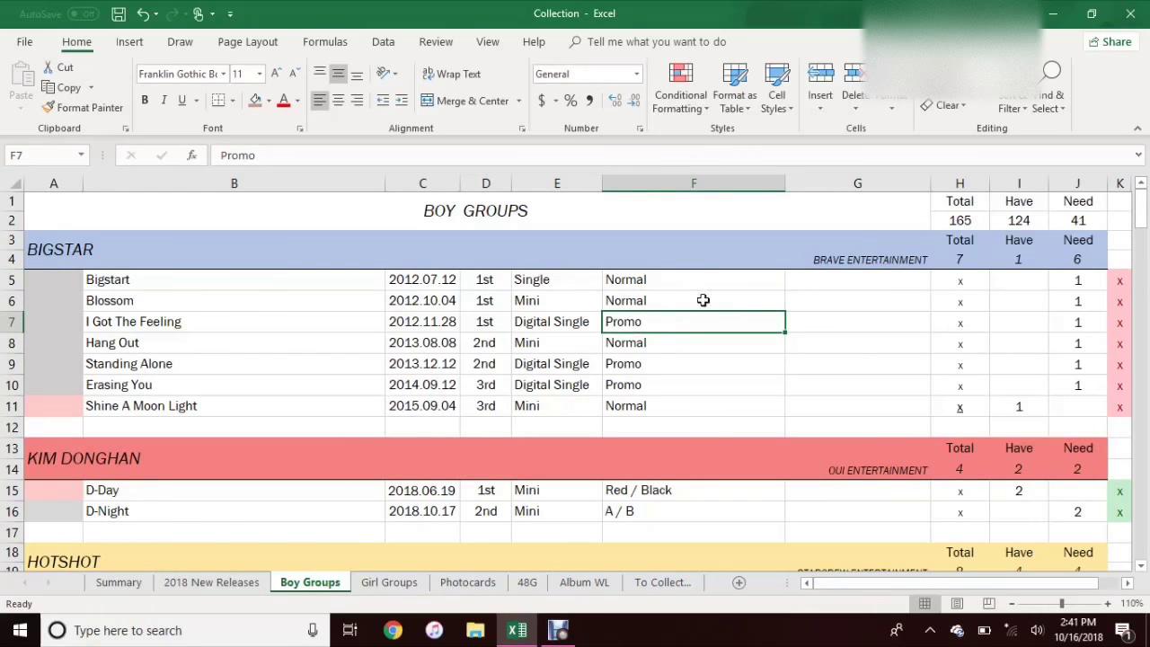
# Step: Inspect the blank column G cells and the x marks in the Total column for the BIGSTAR albums
pyautogui.moveTo(885, 282); pyautogui.dragTo(883, 401)
pyautogui.click(871, 281)
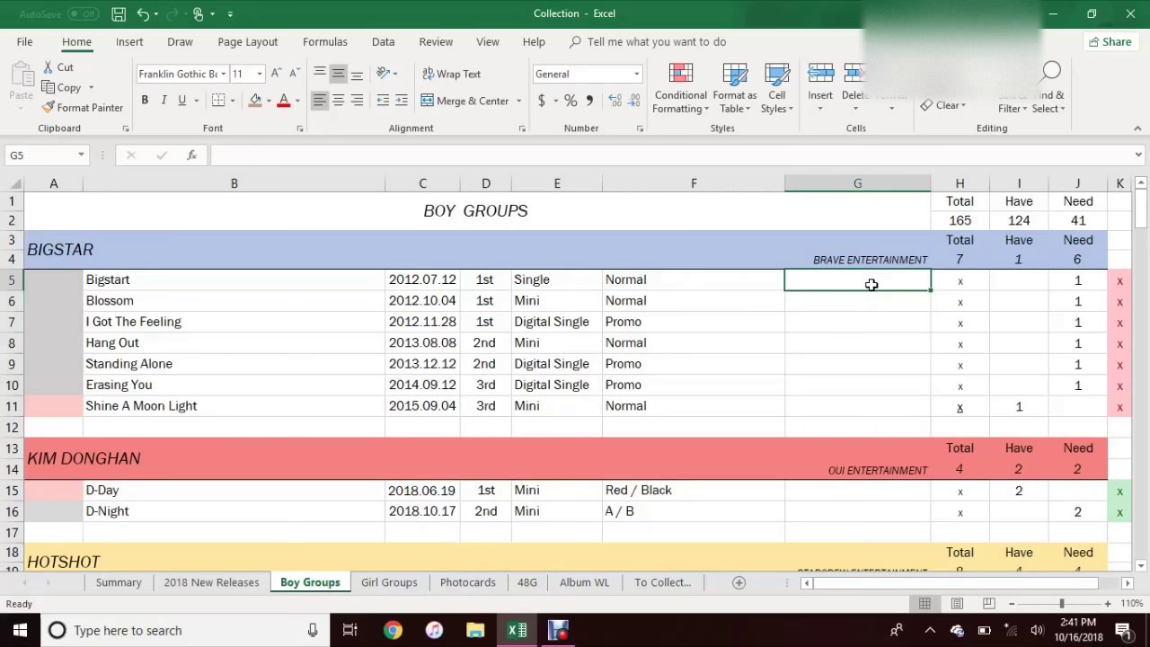
pyautogui.moveTo(868, 289)
pyautogui.mouseDown()
pyautogui.moveTo(890, 376)
pyautogui.moveTo(888, 274)
pyautogui.moveTo(893, 318)
pyautogui.moveTo(885, 284)
pyautogui.mouseUp()
pyautogui.press('Down')
pyautogui.press('Down')
pyautogui.press('Down')
pyautogui.press('Down')
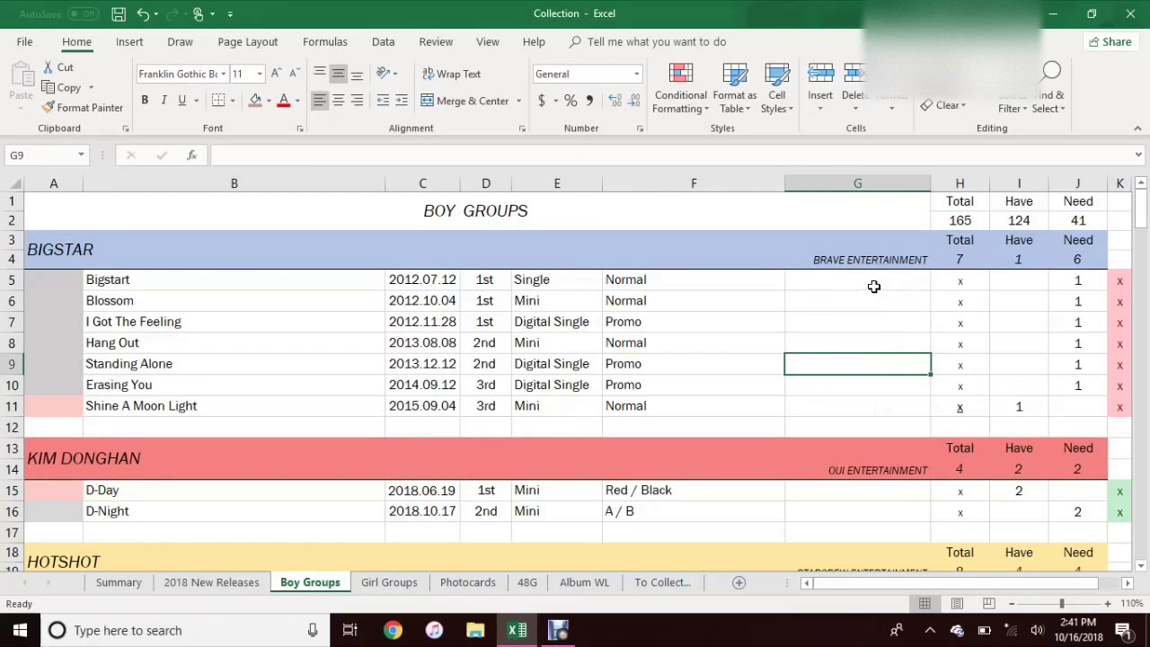
pyautogui.click(873, 285)
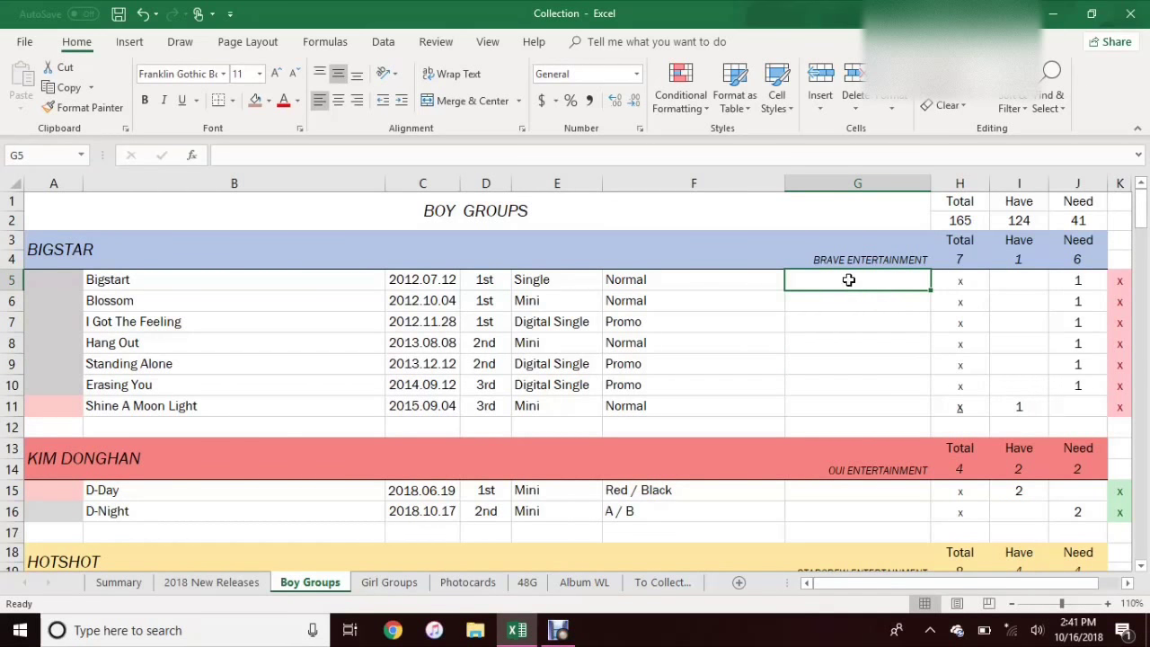
pyautogui.press('Down')
pyautogui.press('Down')
pyautogui.moveTo(971, 280); pyautogui.dragTo(975, 405)
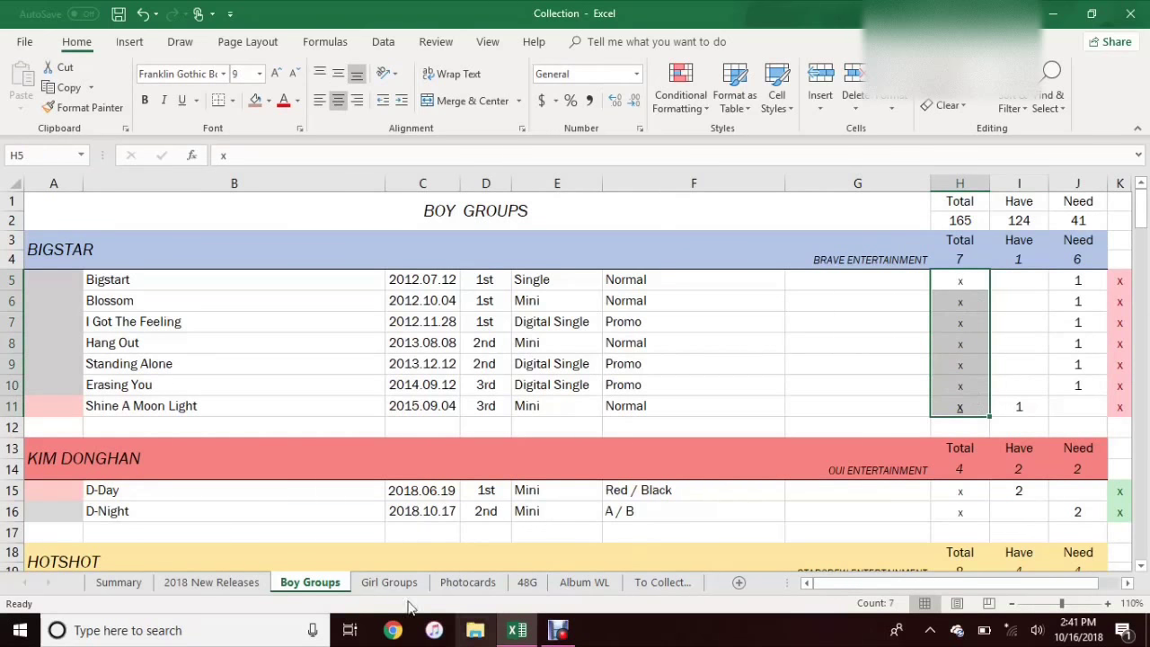
# Step: Inspect the BIGSTAR marks in the Total column, view the photo linked to Shine A Moon Light and close it
pyautogui.click(959, 283)
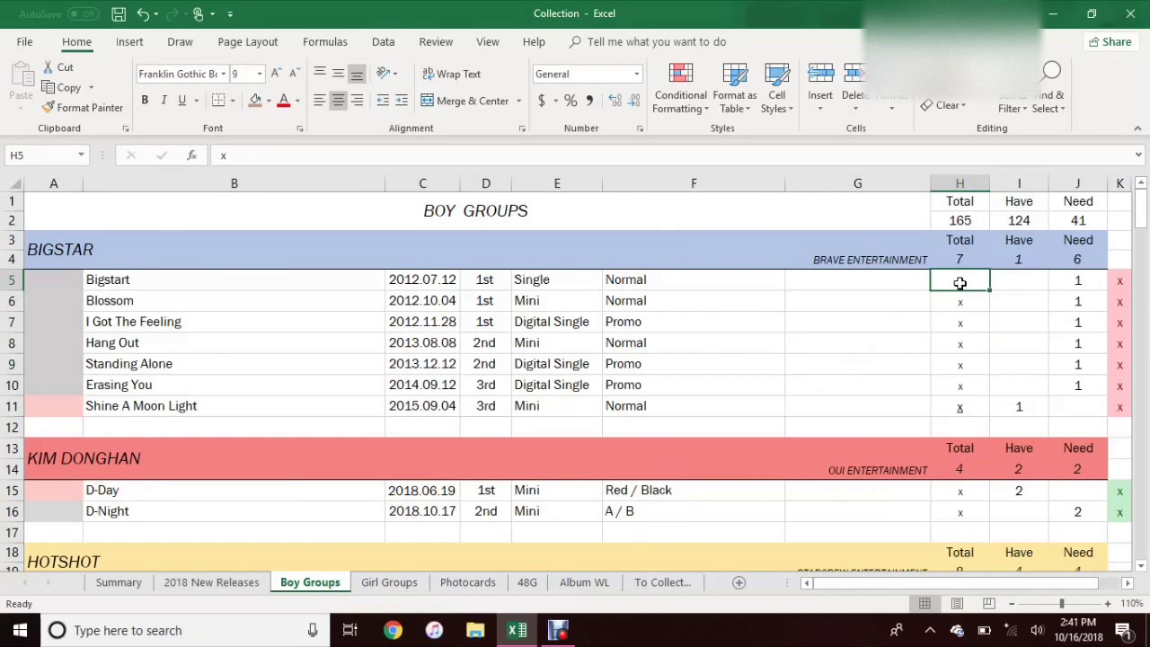
pyautogui.moveTo(968, 281); pyautogui.dragTo(999, 386)
pyautogui.click(964, 286)
pyautogui.click(959, 407)
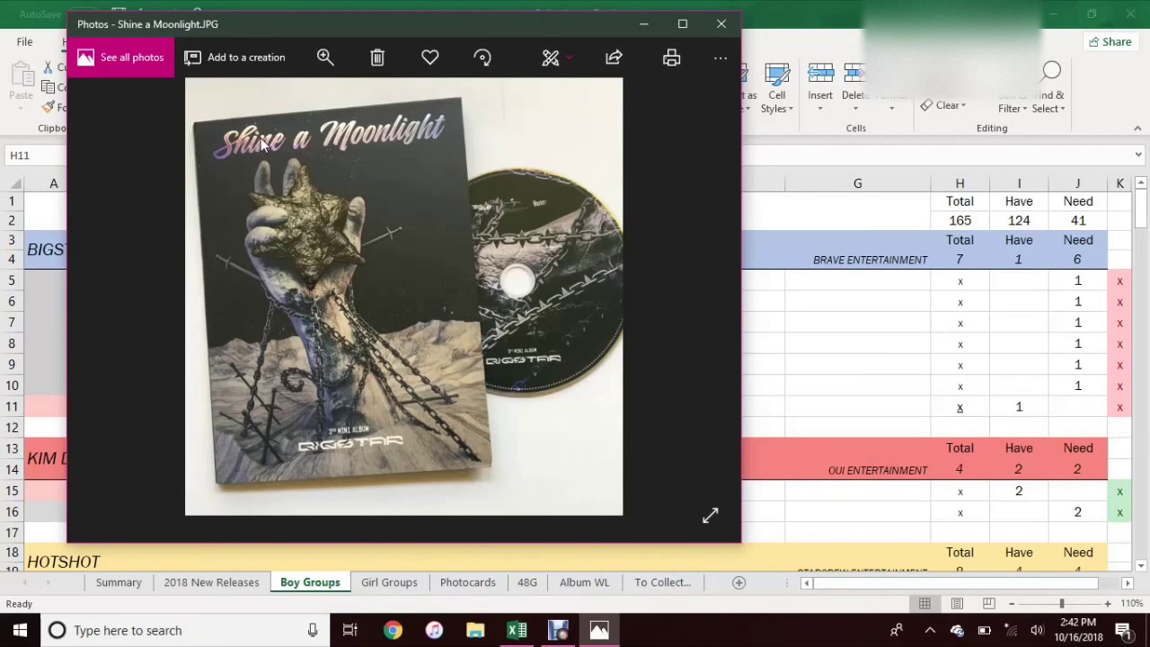
pyautogui.click(720, 24)
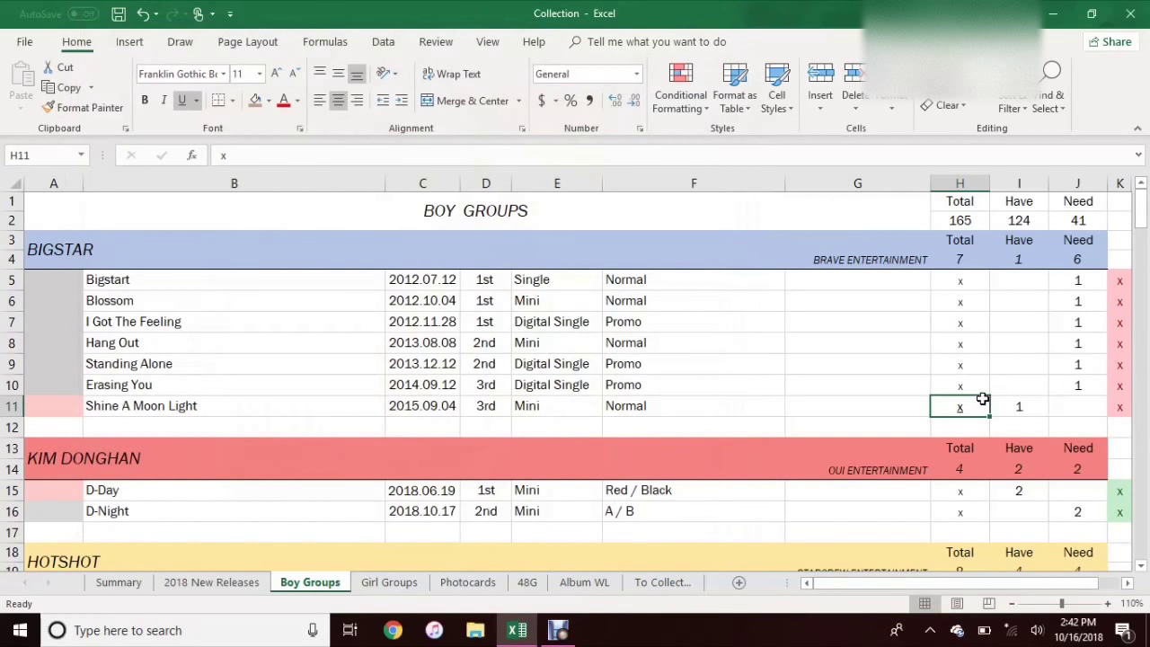
# Step: Inspect the Total mark for the Bigstart album and the whole status column K
pyautogui.click(970, 282)
pyautogui.moveTo(981, 289)
pyautogui.mouseDown()
pyautogui.moveTo(975, 372)
pyautogui.moveTo(981, 287)
pyautogui.mouseUp()
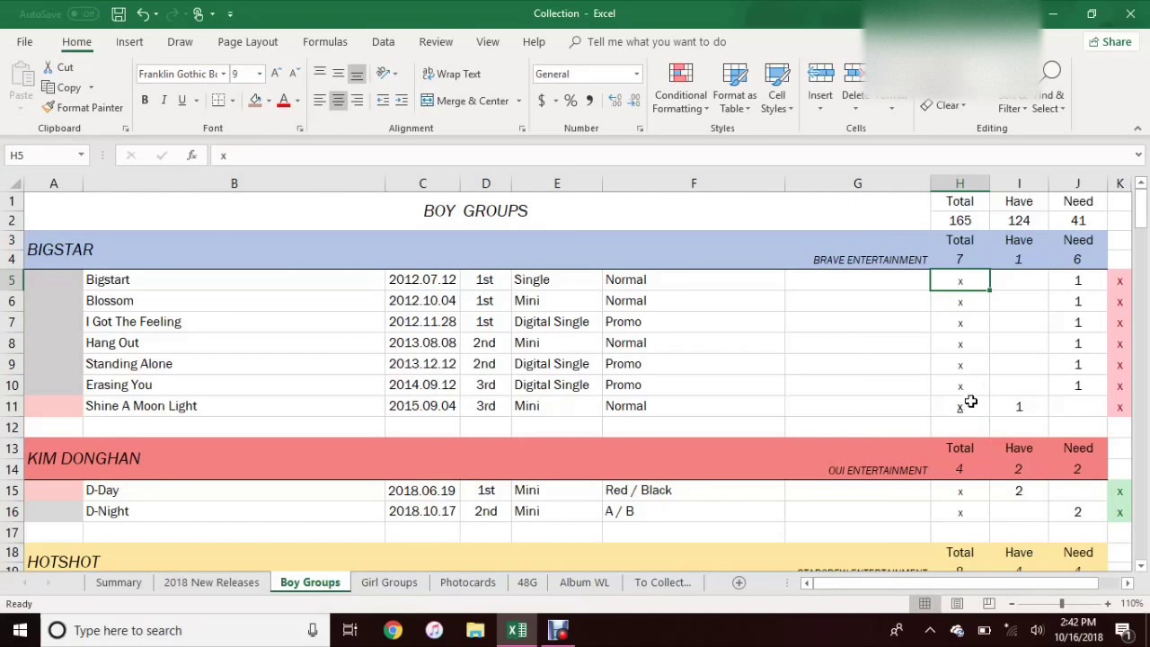
pyautogui.click(1120, 184)
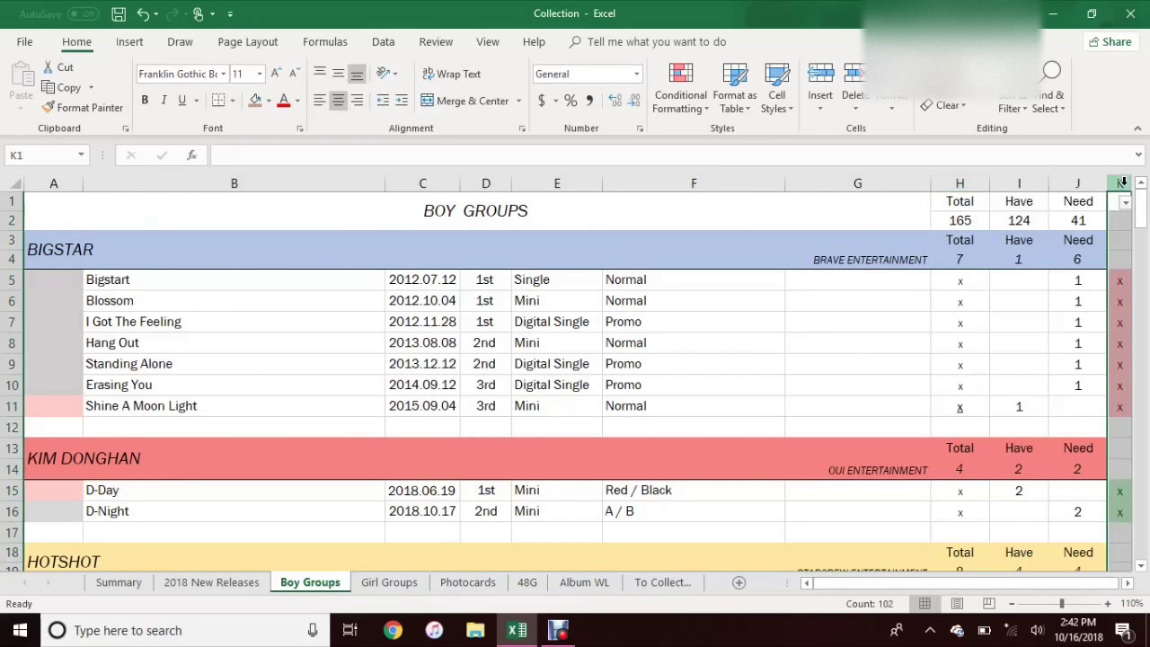
pyautogui.click(983, 402)
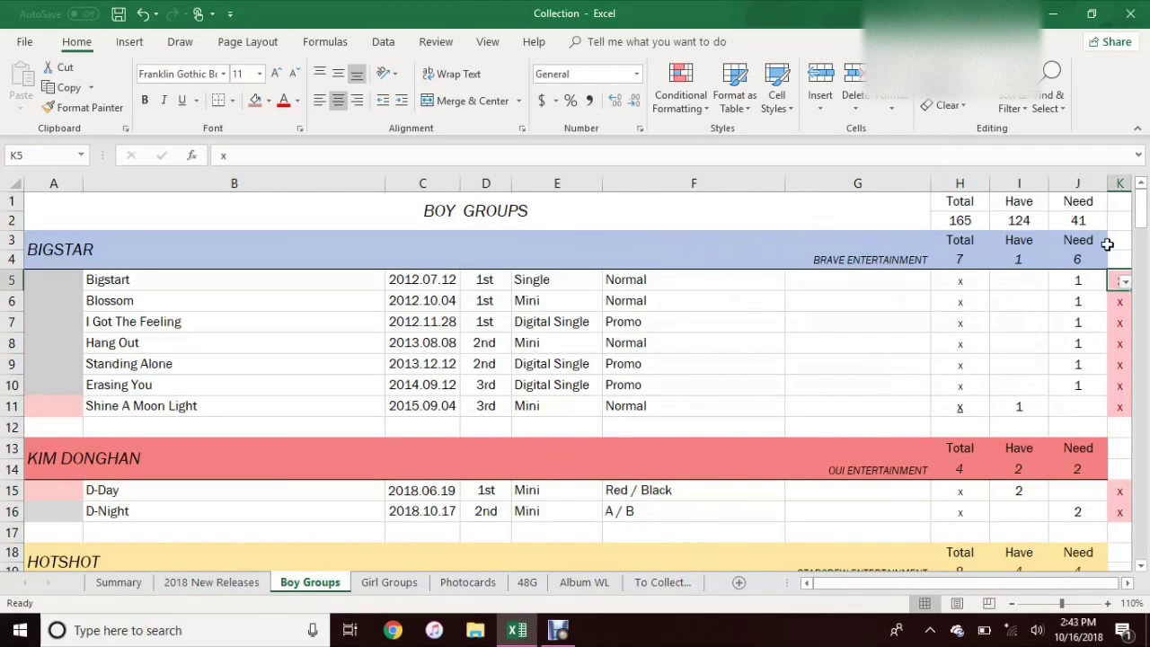
# Step: Switch the Bigstart album's status in column K to a check mark and back to x
pyautogui.moveTo(1119, 281)
pyautogui.mouseDown()
pyautogui.moveTo(1119, 380)
pyautogui.moveTo(1115, 282)
pyautogui.mouseUp()
pyautogui.click(1124, 281)
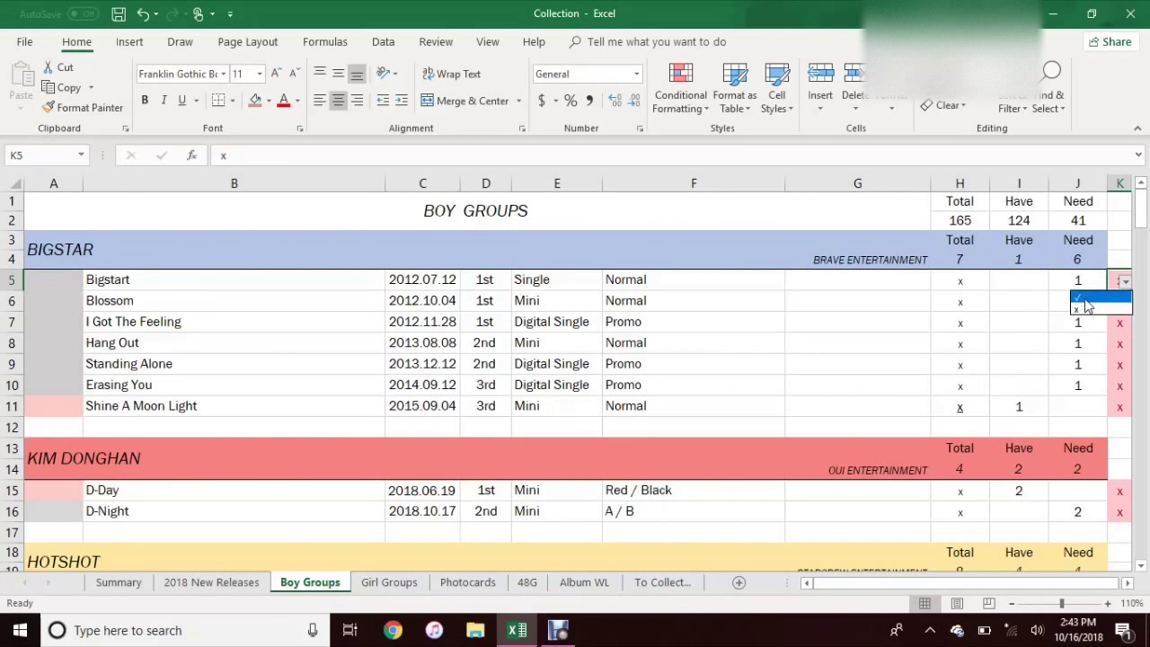
pyautogui.click(1084, 300)
pyautogui.click(1124, 281)
pyautogui.click(1087, 312)
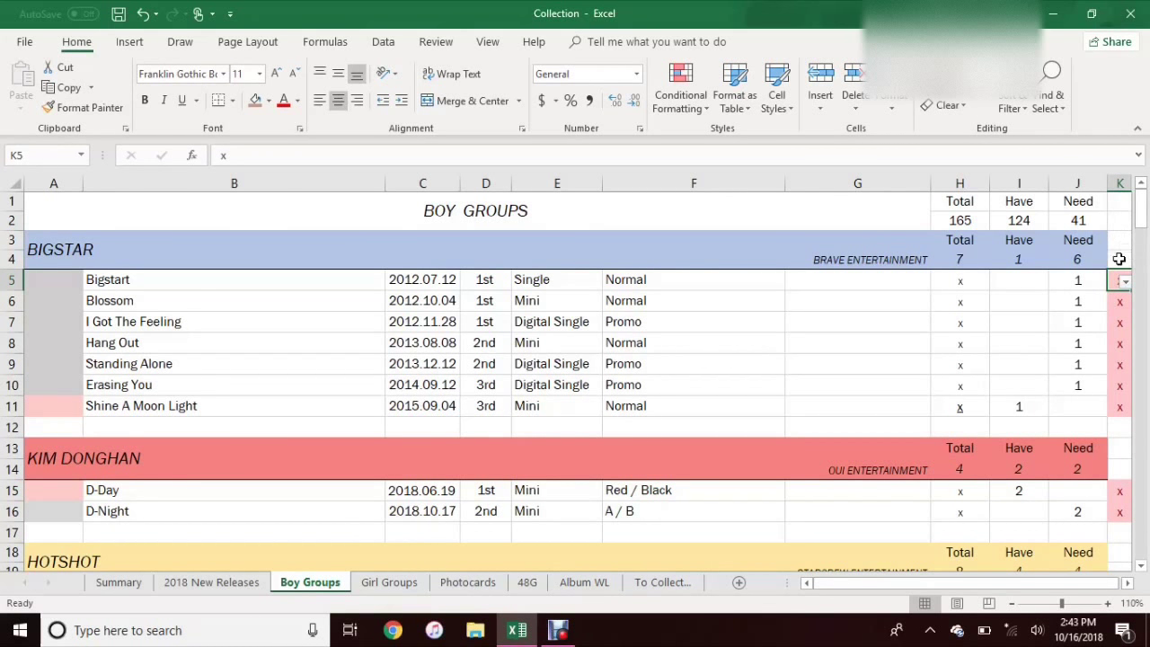
pyautogui.click(1119, 259)
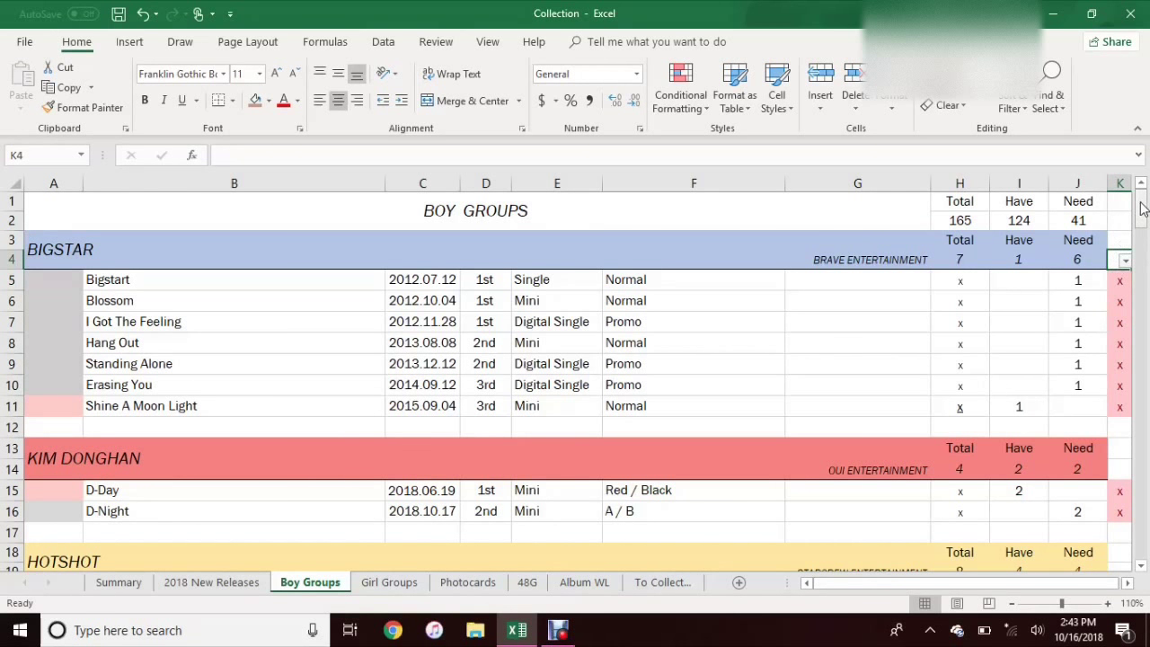
# Step: Inspect the All Member Signed note for Am I Hotshot?, view the photo linked to Take a Shot and close it
pyautogui.scroll(-3, 1136, 222)
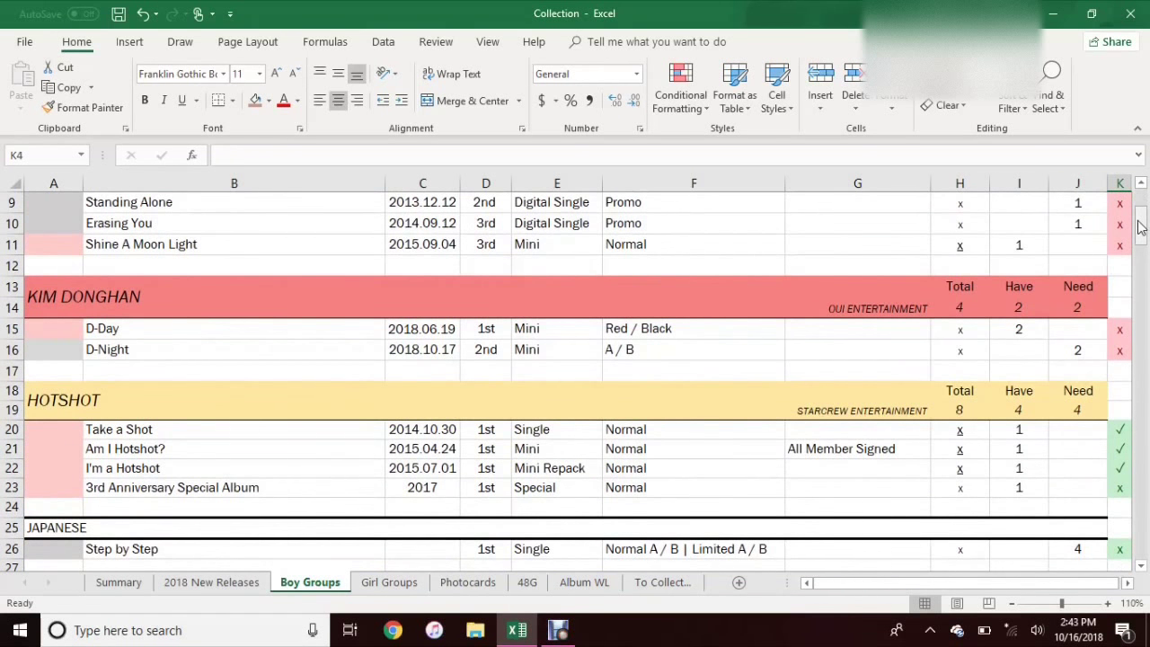
pyautogui.click(1120, 370)
pyautogui.scroll(-2, 1136, 267)
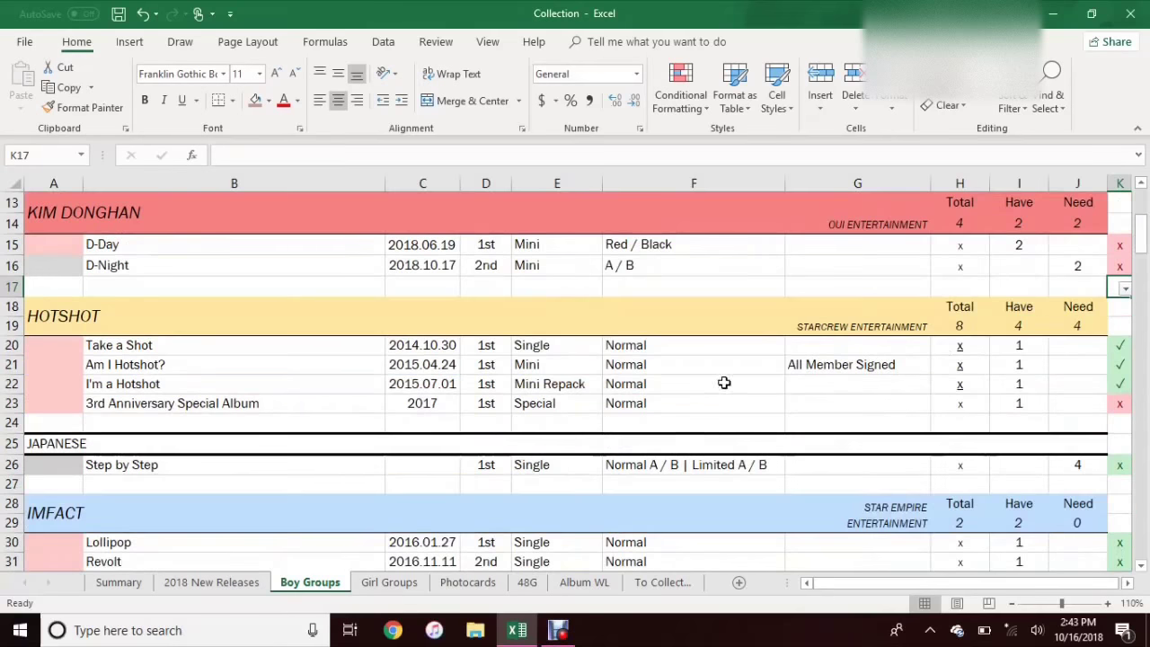
pyautogui.click(825, 361)
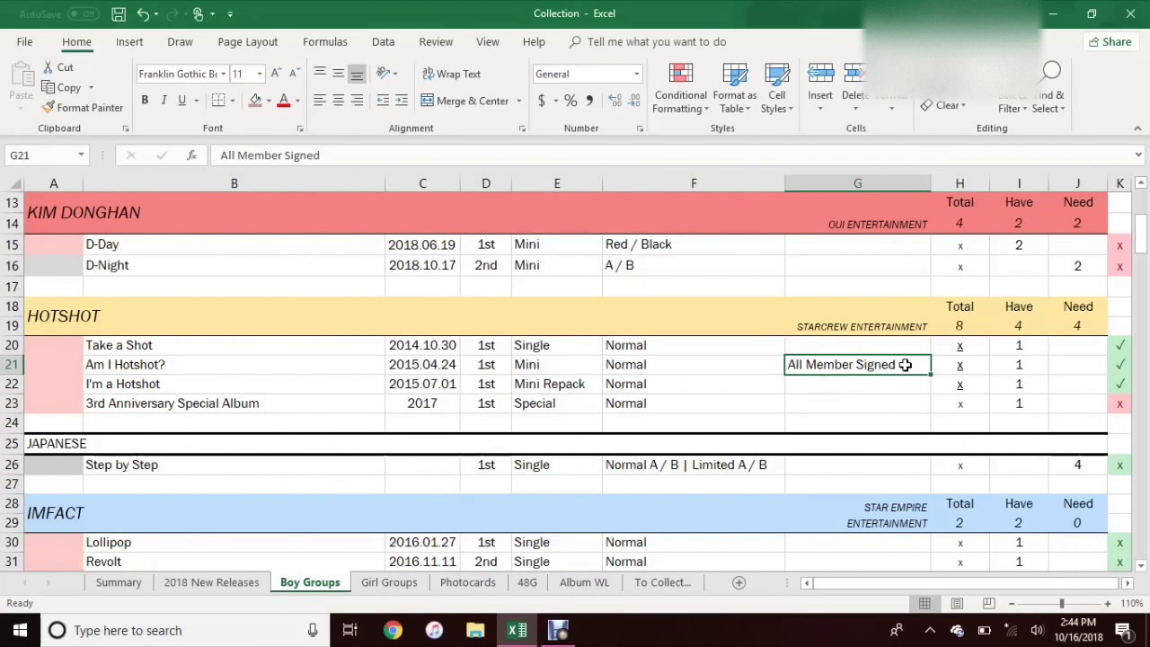
pyautogui.click(889, 399)
pyautogui.click(884, 371)
pyautogui.click(960, 350)
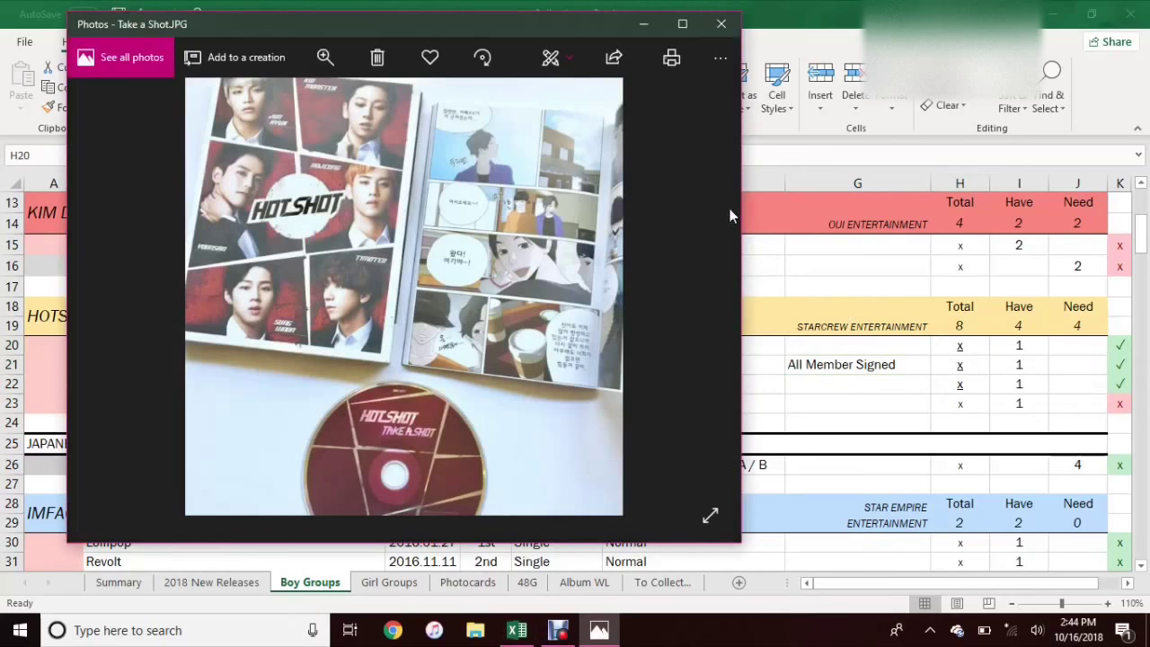
pyautogui.click(721, 26)
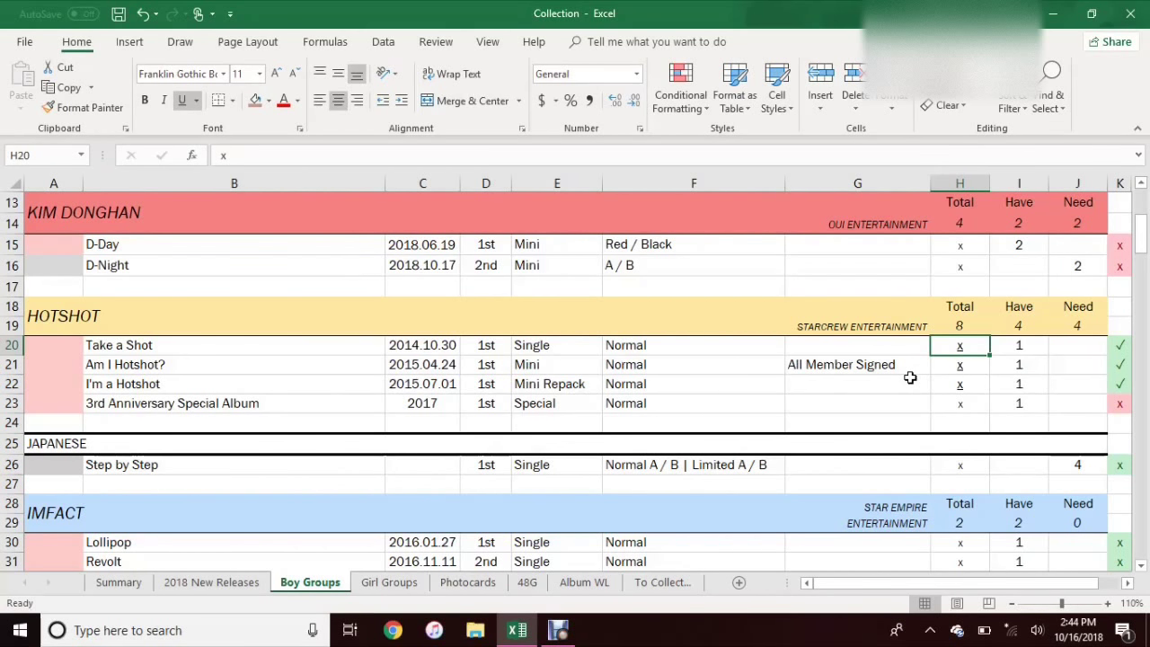
# Step: Inspect the Take a Shot title and the JAPANESE subheading in the HOTSHOT section
pyautogui.moveTo(1142, 235); pyautogui.dragTo(1143, 253)
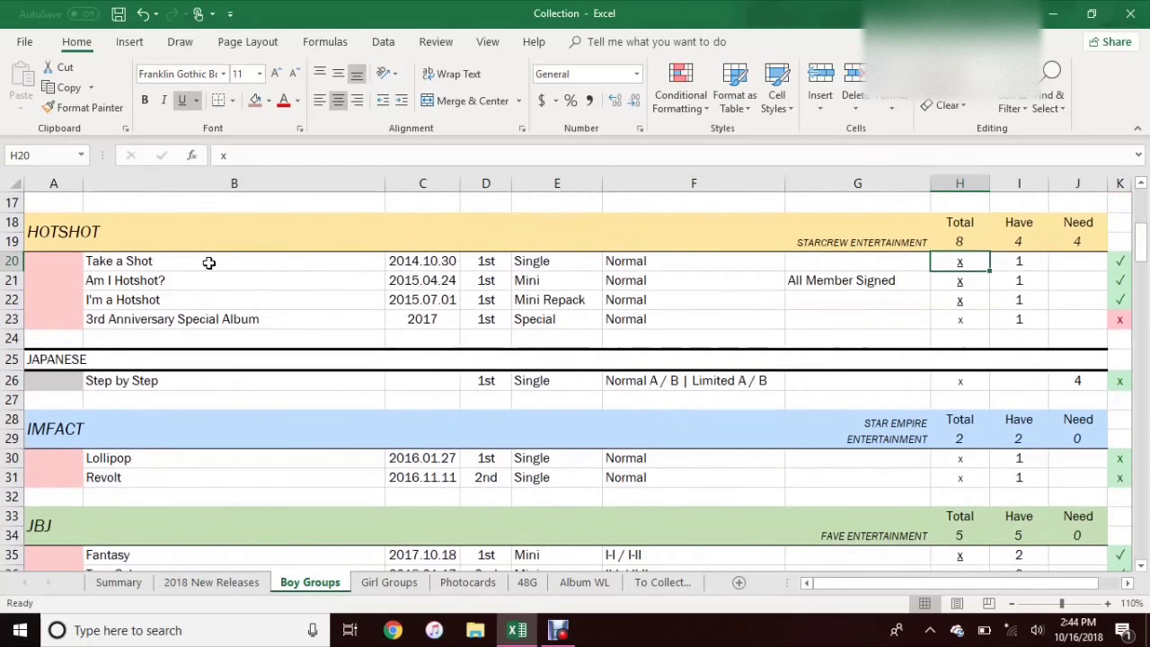
pyautogui.click(114, 260)
pyautogui.click(130, 360)
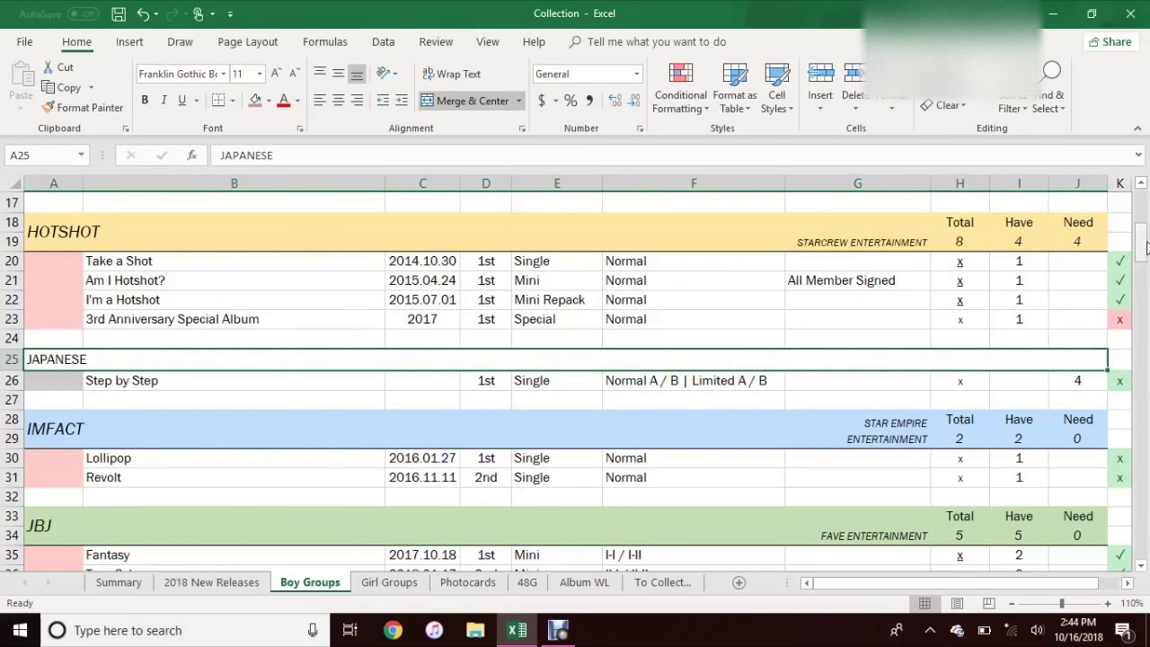
# Step: Examine the column G note for Friday n Night and the unit labels beside the NCT albums from NCT #127 to Regular-Irregular
pyautogui.moveTo(1142, 241); pyautogui.dragTo(1144, 297)
pyautogui.click(882, 344)
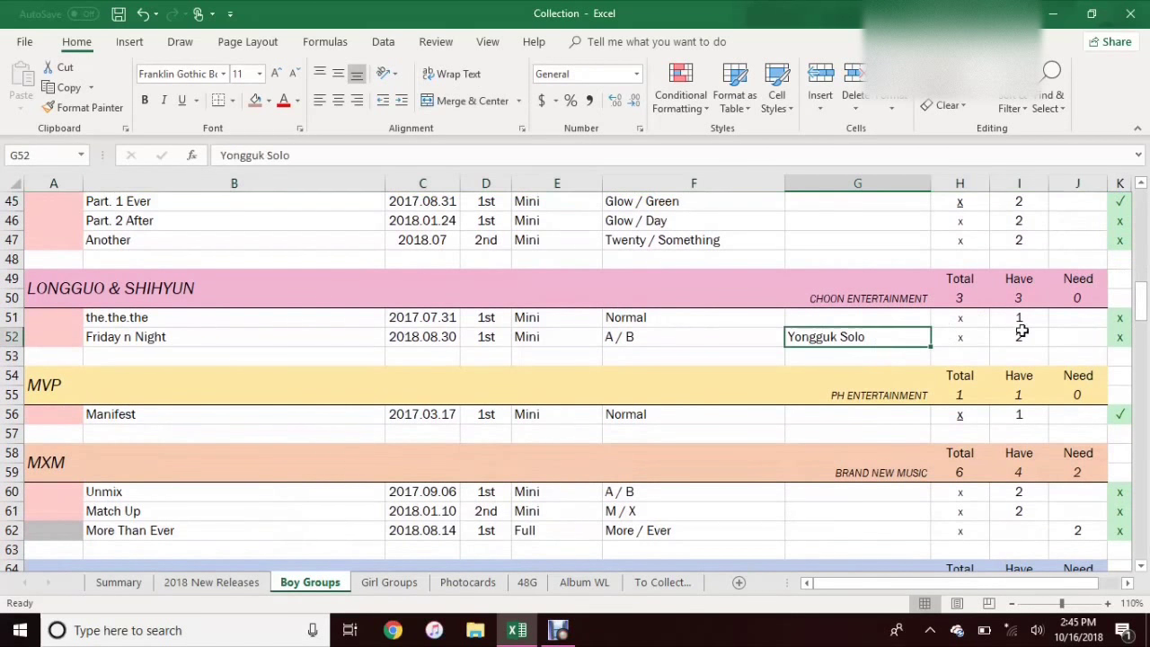
pyautogui.moveTo(1143, 303); pyautogui.dragTo(1143, 317)
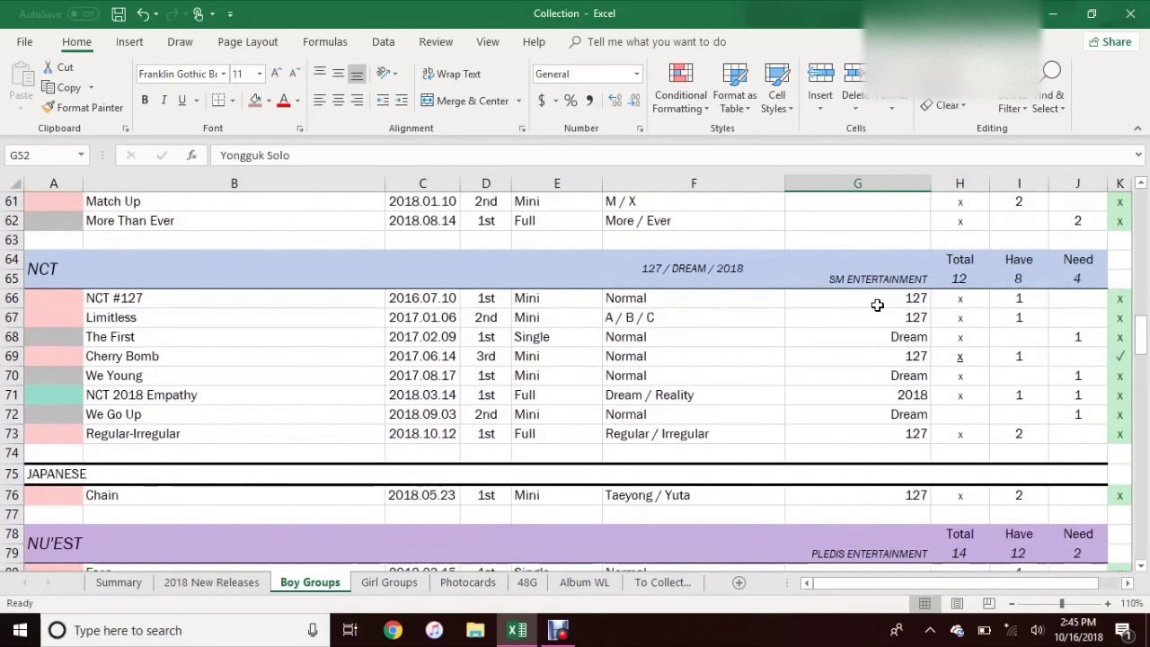
pyautogui.moveTo(878, 301); pyautogui.dragTo(872, 433)
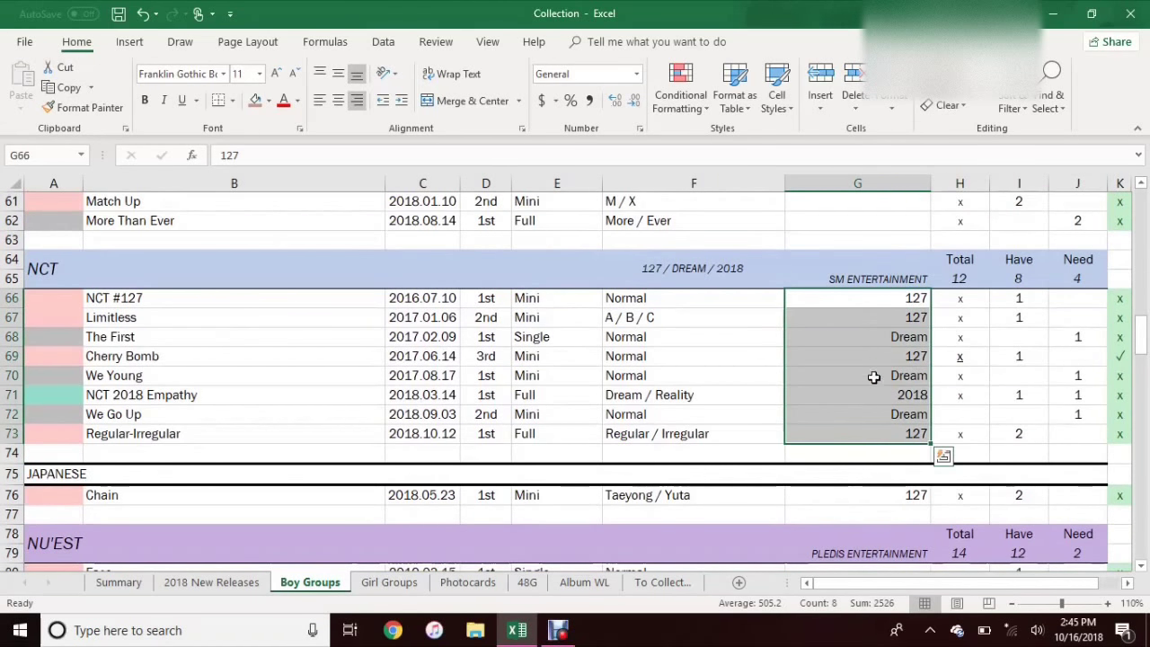
pyautogui.click(880, 301)
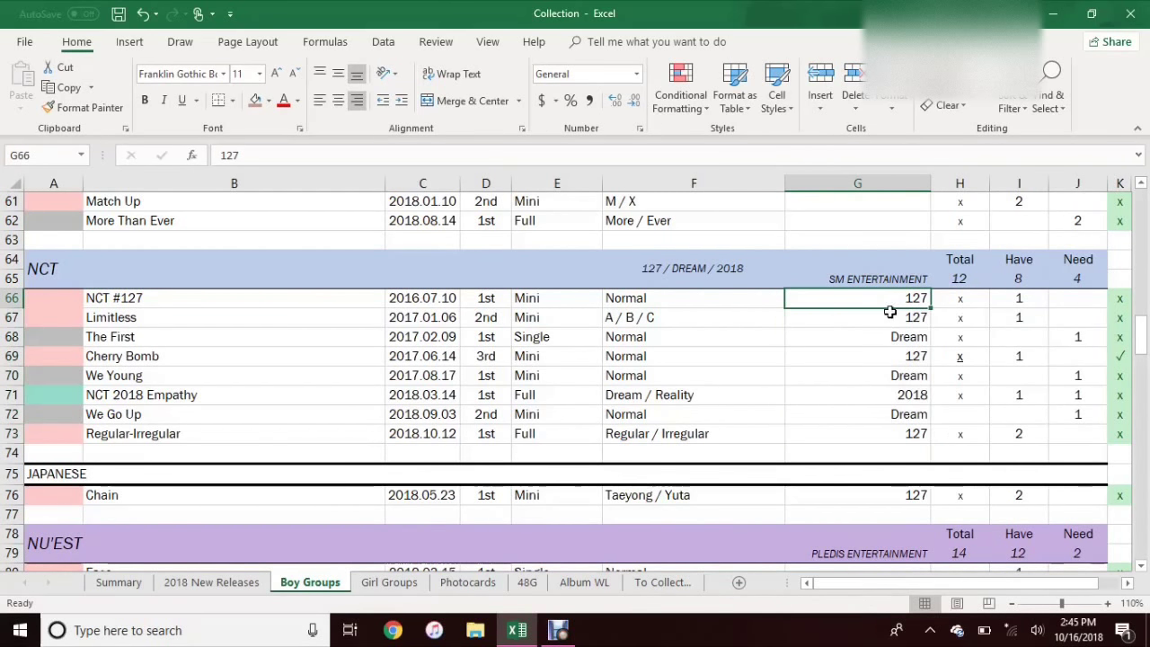
pyautogui.moveTo(893, 302); pyautogui.dragTo(914, 433)
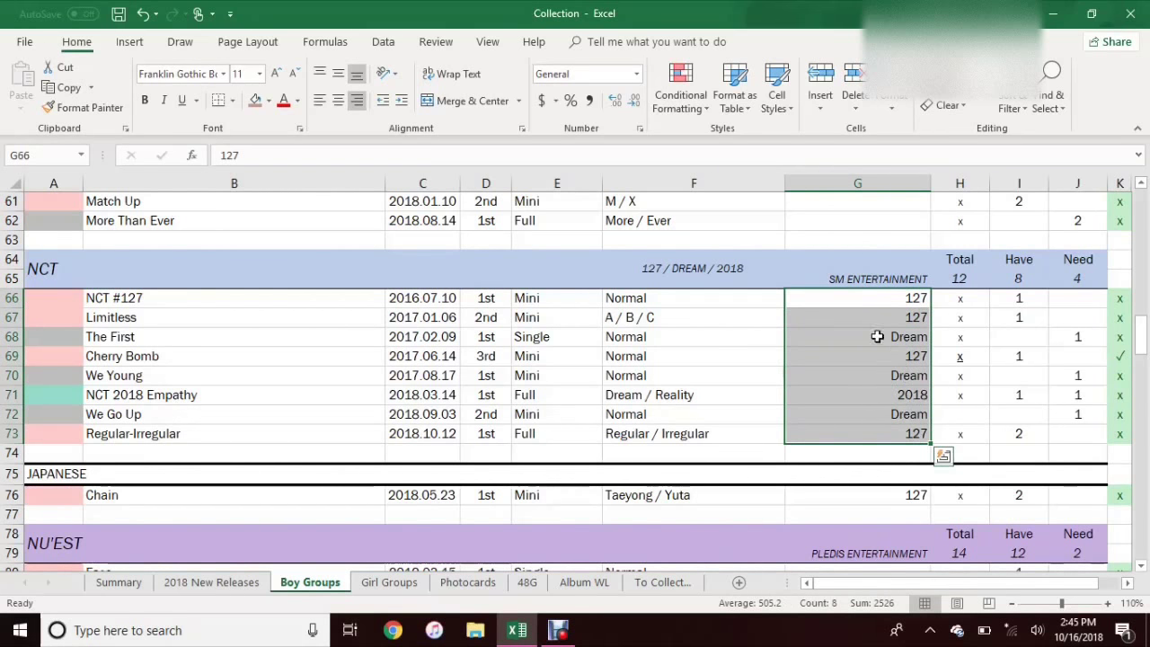
pyautogui.click(869, 301)
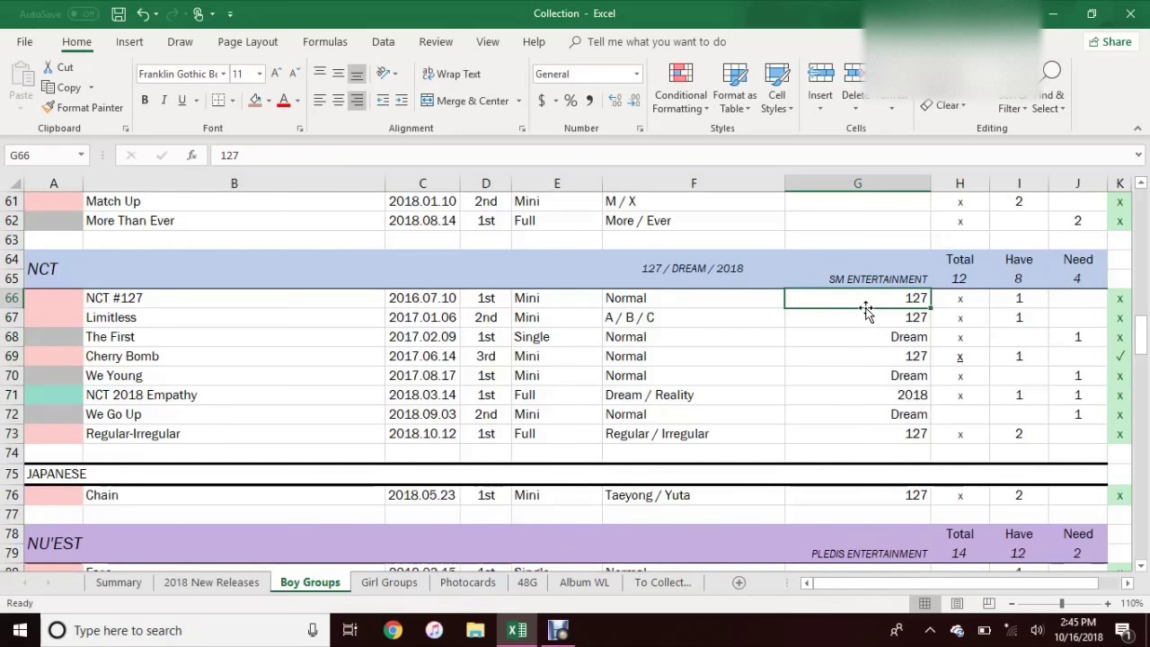
pyautogui.moveTo(859, 300); pyautogui.dragTo(822, 433)
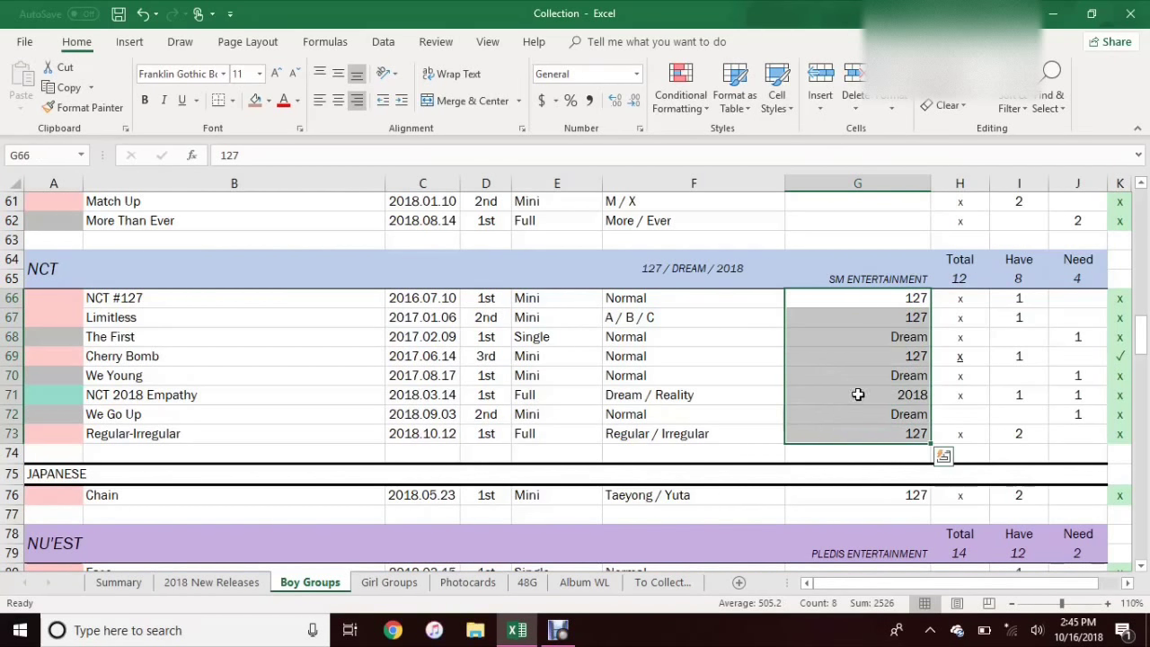
pyautogui.click(868, 297)
# Step: Examine WANNA ONE's DVDS / PHOTOBOOKS section and its blank release date cells
pyautogui.moveTo(1142, 345); pyautogui.dragTo(1143, 559)
pyautogui.scroll(-8, 939, 498)
pyautogui.scroll(8, 939, 497)
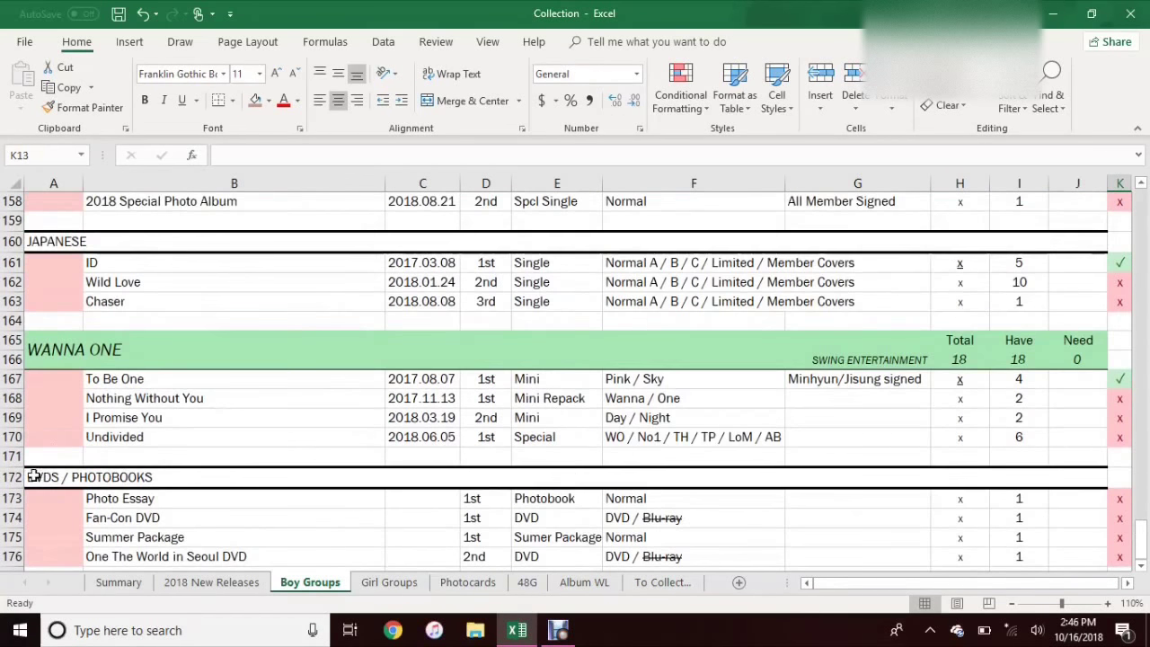
pyautogui.moveTo(31, 474); pyautogui.dragTo(235, 557)
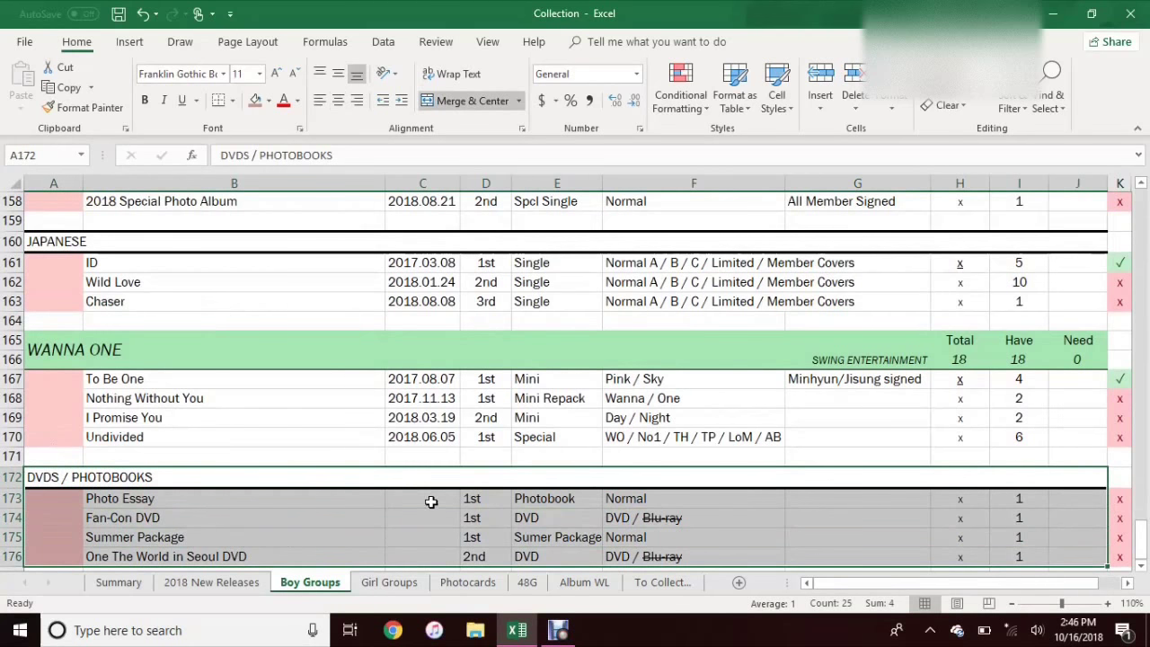
pyautogui.moveTo(436, 505); pyautogui.dragTo(436, 551)
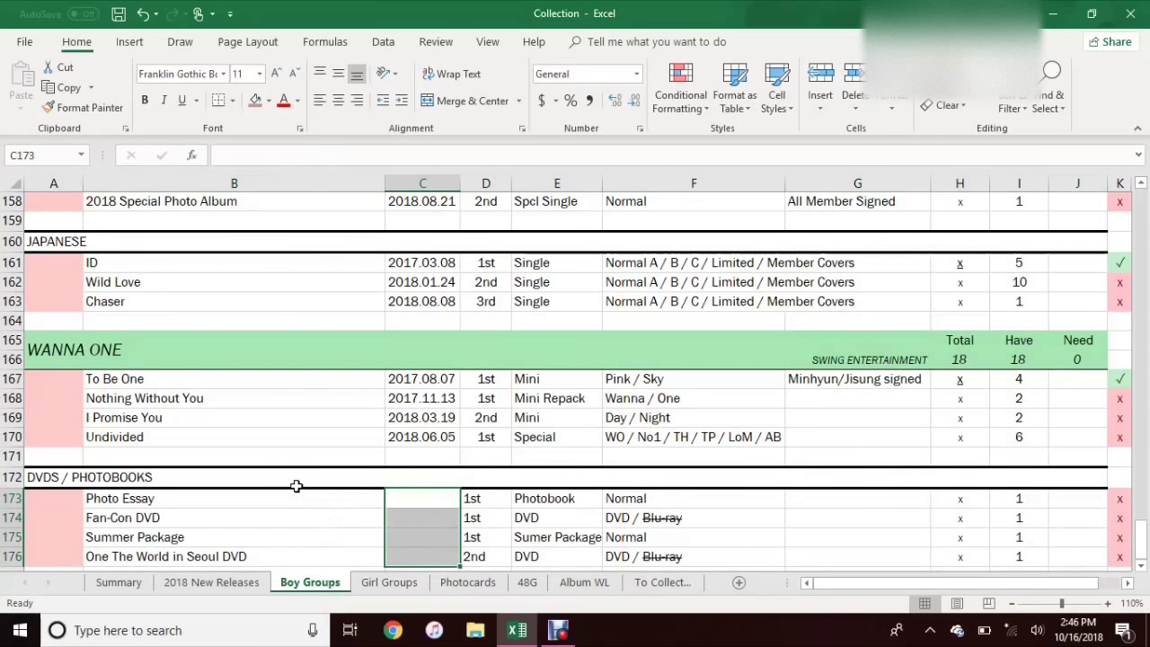
pyautogui.click(431, 497)
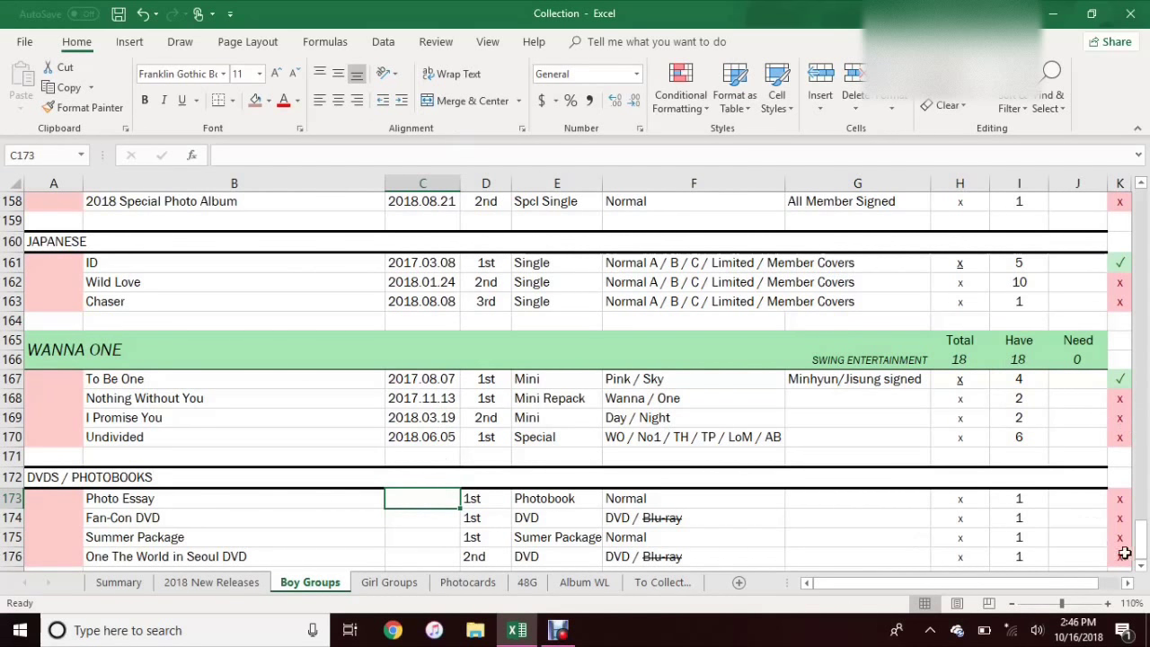
# Step: Return to the start of the boy groups, open the Girl Groups sheet and examine the PREDEBUT titles from Heejin to Beauty & the Beat
pyautogui.moveTo(1144, 537); pyautogui.dragTo(1145, 199)
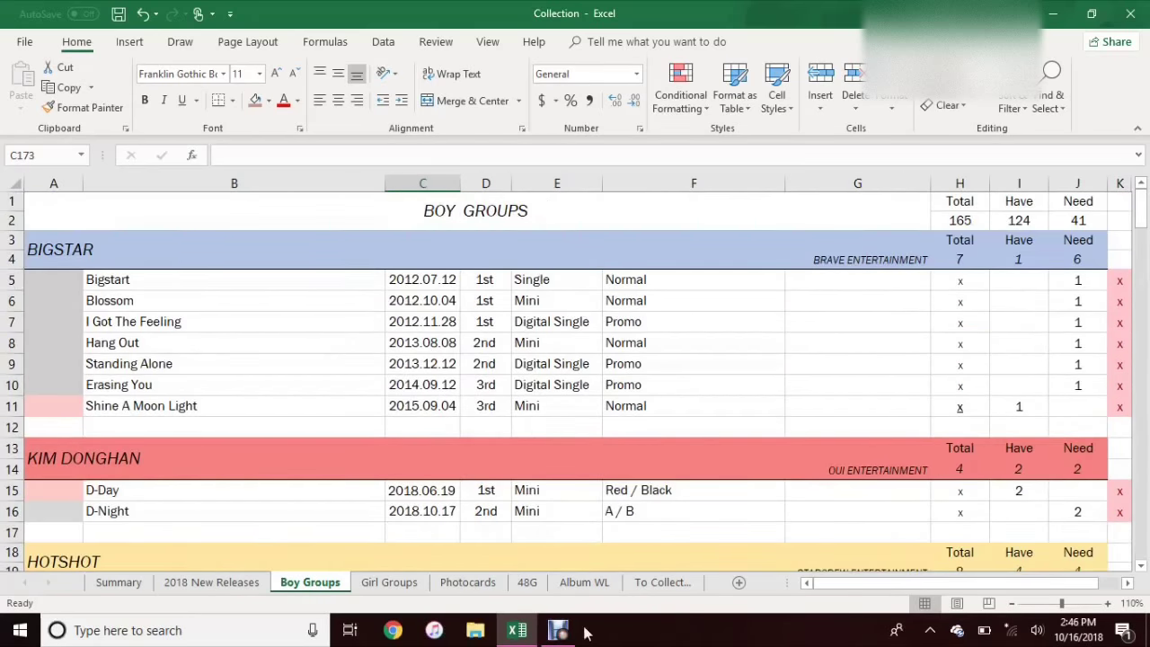
pyautogui.click(388, 584)
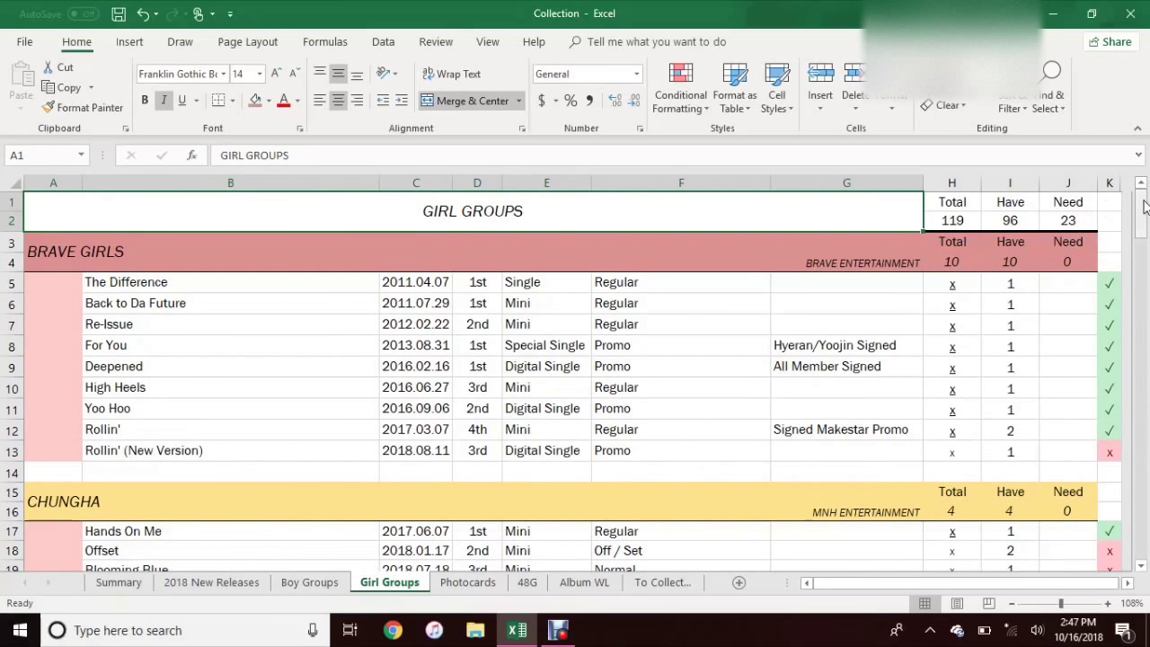
pyautogui.moveTo(1144, 207); pyautogui.dragTo(1147, 407)
pyautogui.click(836, 226)
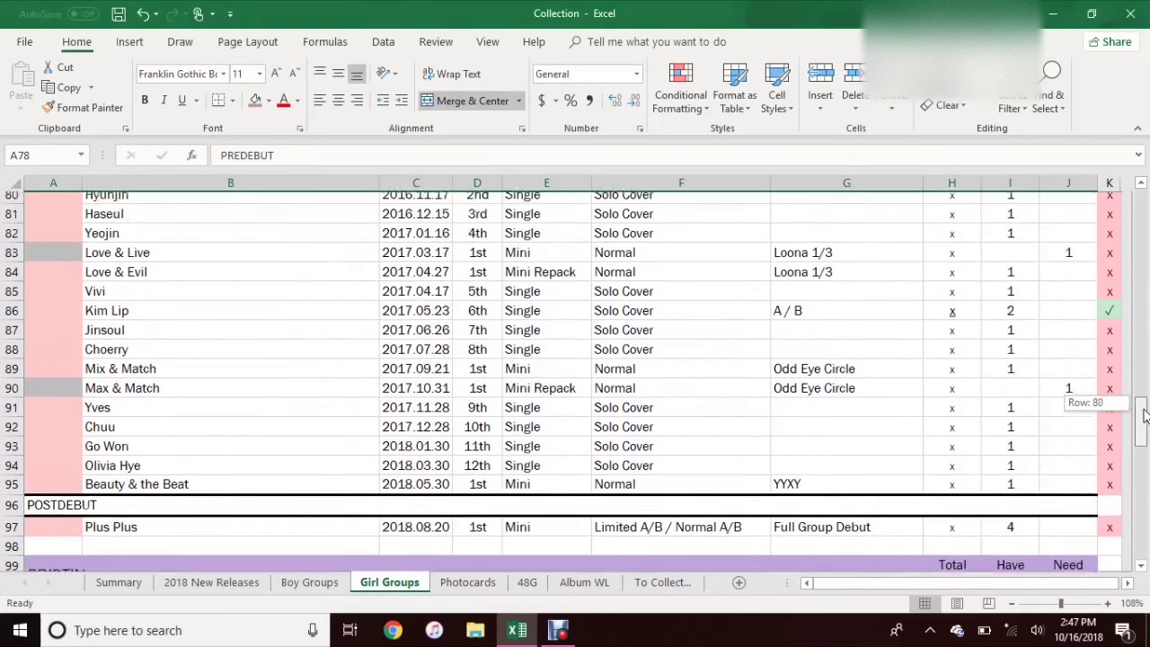
pyautogui.moveTo(224, 203); pyautogui.dragTo(269, 470)
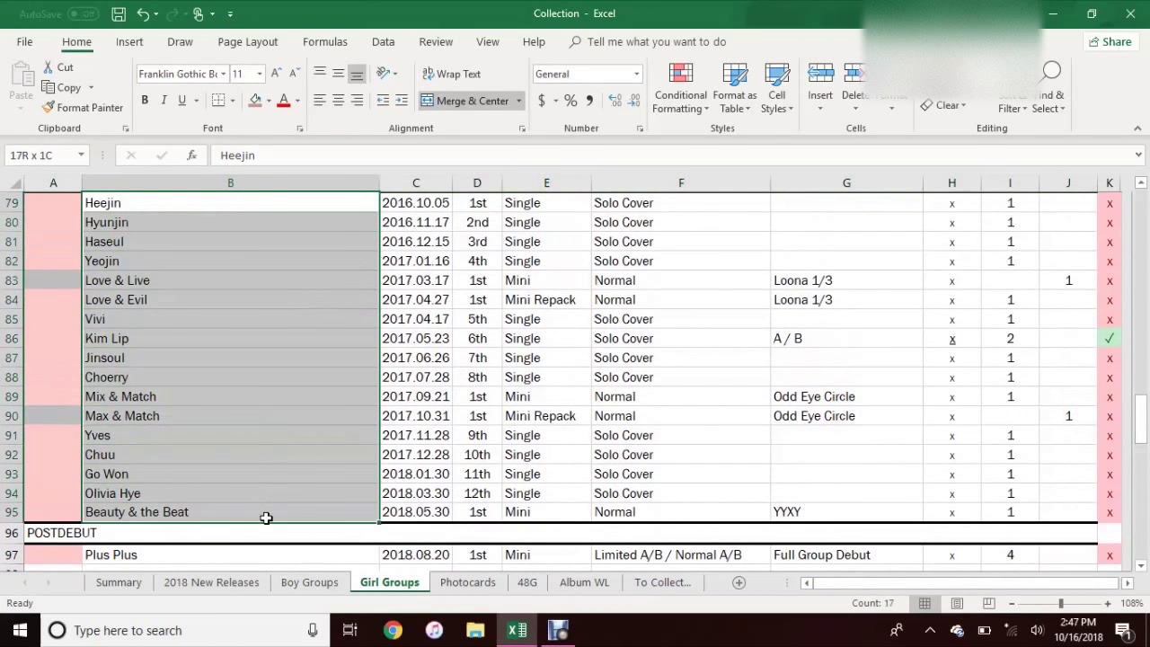
pyautogui.moveTo(265, 517); pyautogui.dragTo(251, 205)
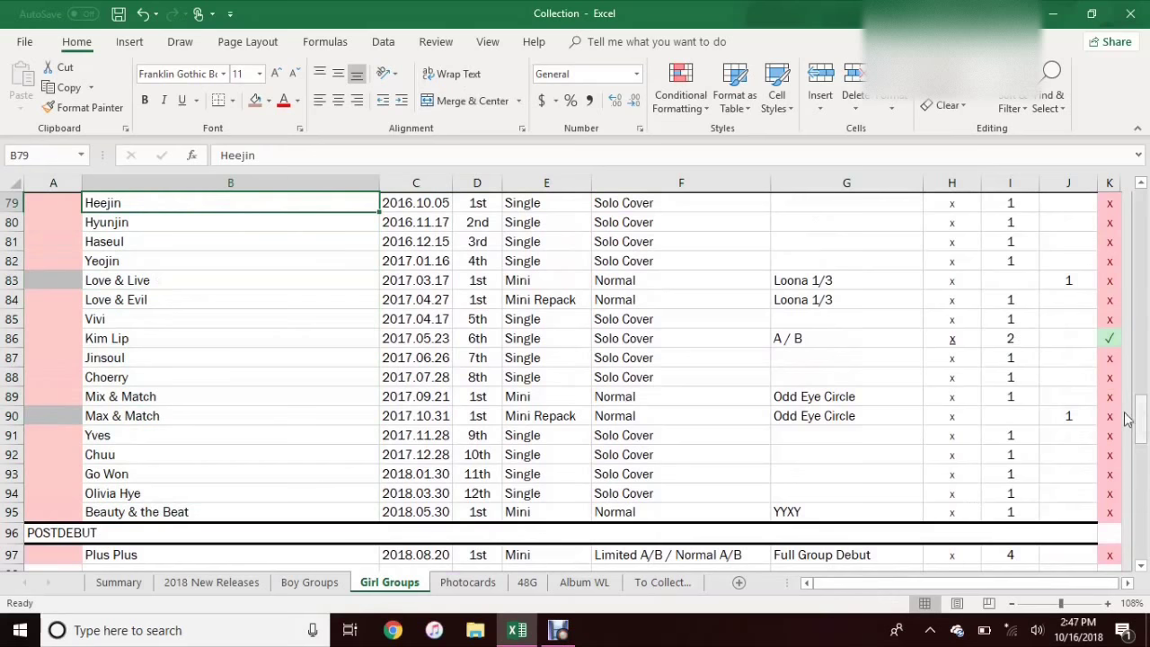
# Step: Inspect the struck-through version entries for Red Velvet's Ice Cream Cake and TWICE's Twicetagram
pyautogui.moveTo(1140, 418); pyautogui.dragTo(1140, 489)
pyautogui.click(728, 262)
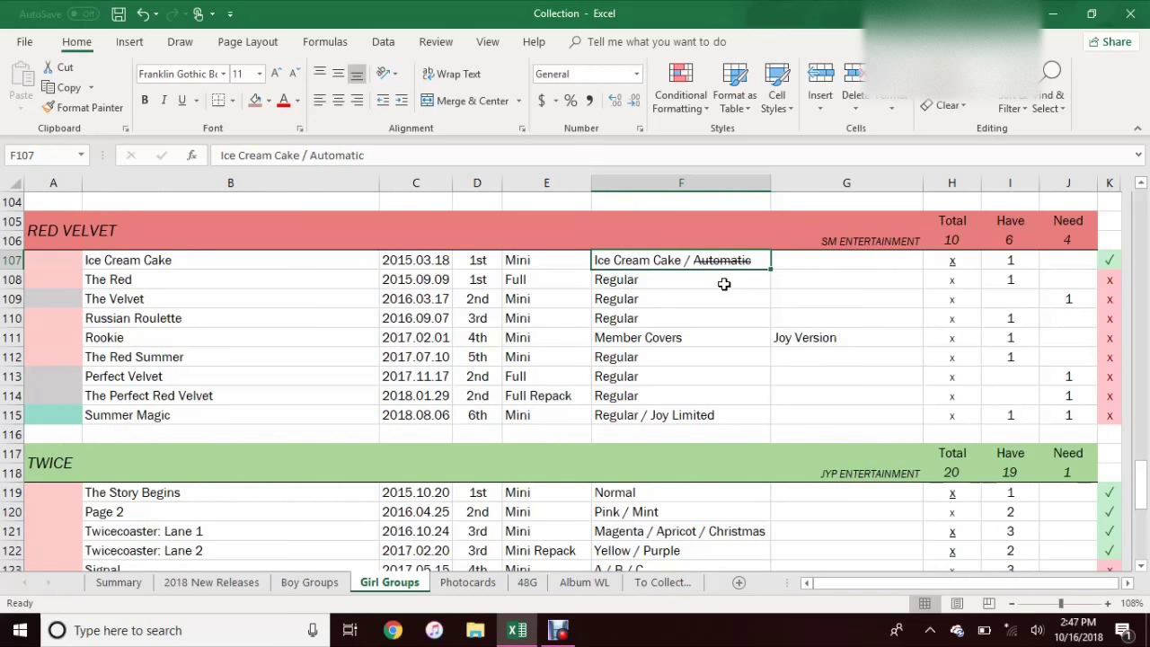
pyautogui.moveTo(1142, 475); pyautogui.dragTo(1145, 489)
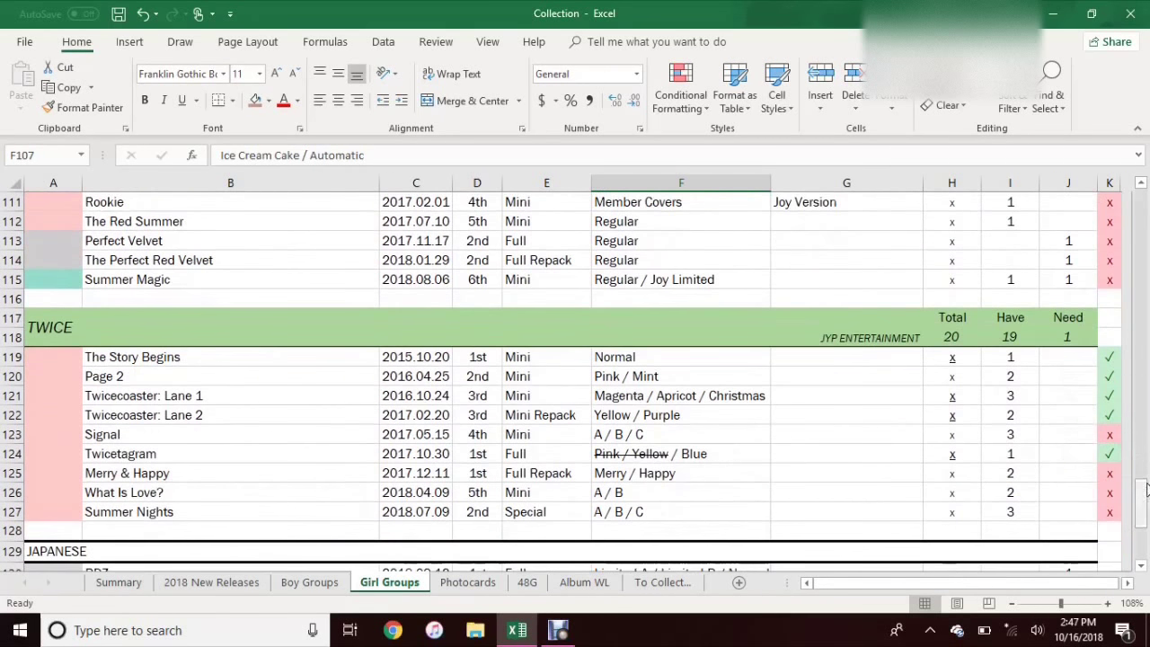
pyautogui.click(634, 452)
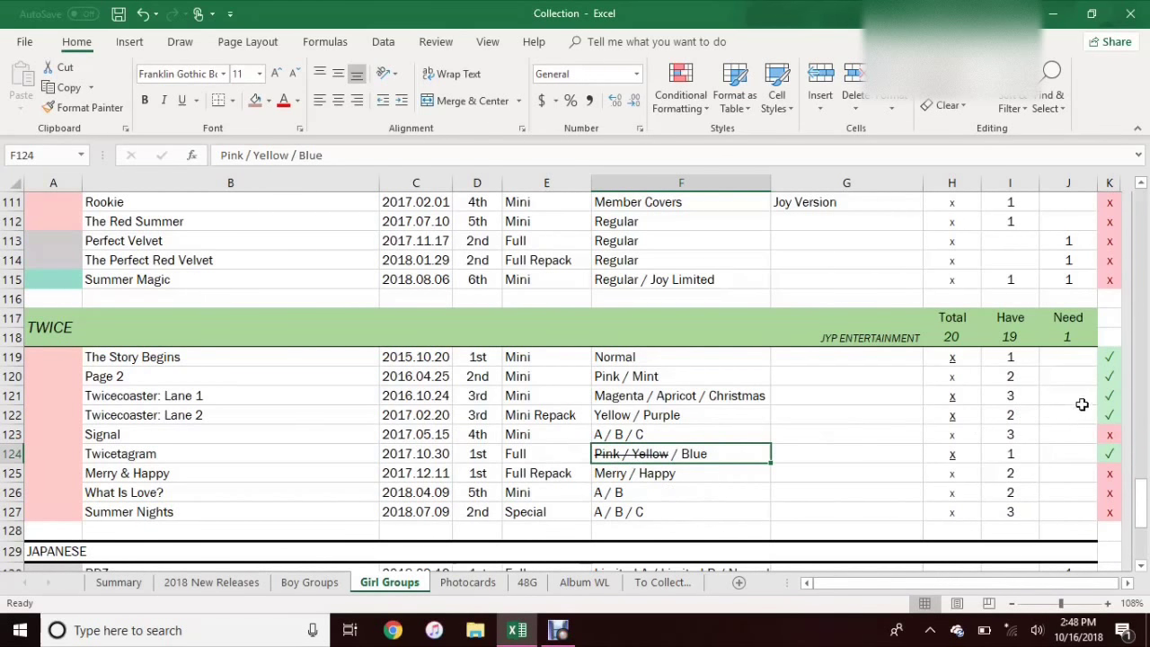
# Step: Look over the remaining Girl Groups albums from TWICE to WEKI MEKI, return to the start and open the Photocards sheet
pyautogui.moveTo(1145, 489); pyautogui.dragTo(1142, 544)
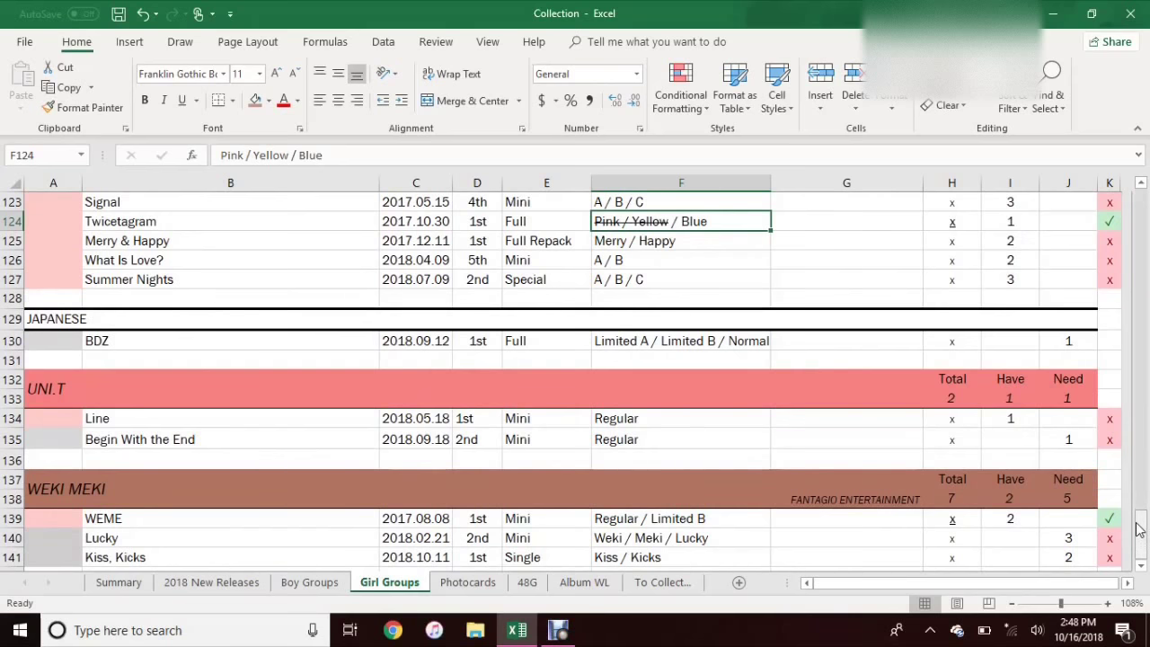
pyautogui.moveTo(1143, 520); pyautogui.dragTo(1133, 198)
pyautogui.click(460, 584)
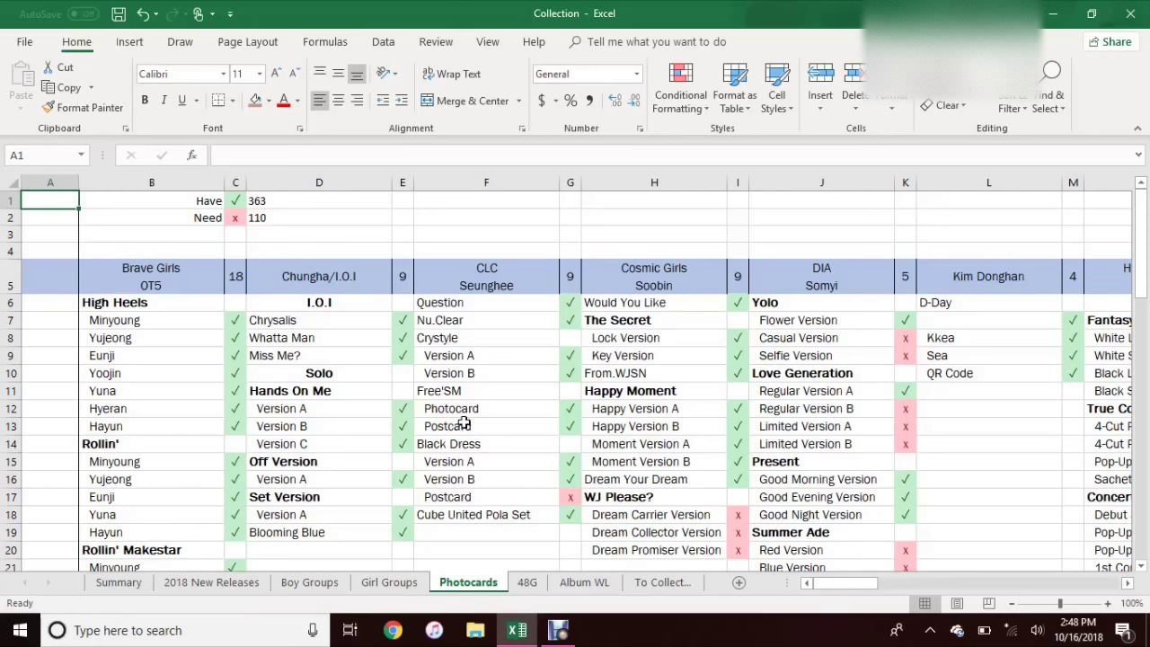
# Step: Examine the Have and Need totals in D1 and D2 and the check and x marks they count
pyautogui.moveTo(203, 200); pyautogui.dragTo(266, 217)
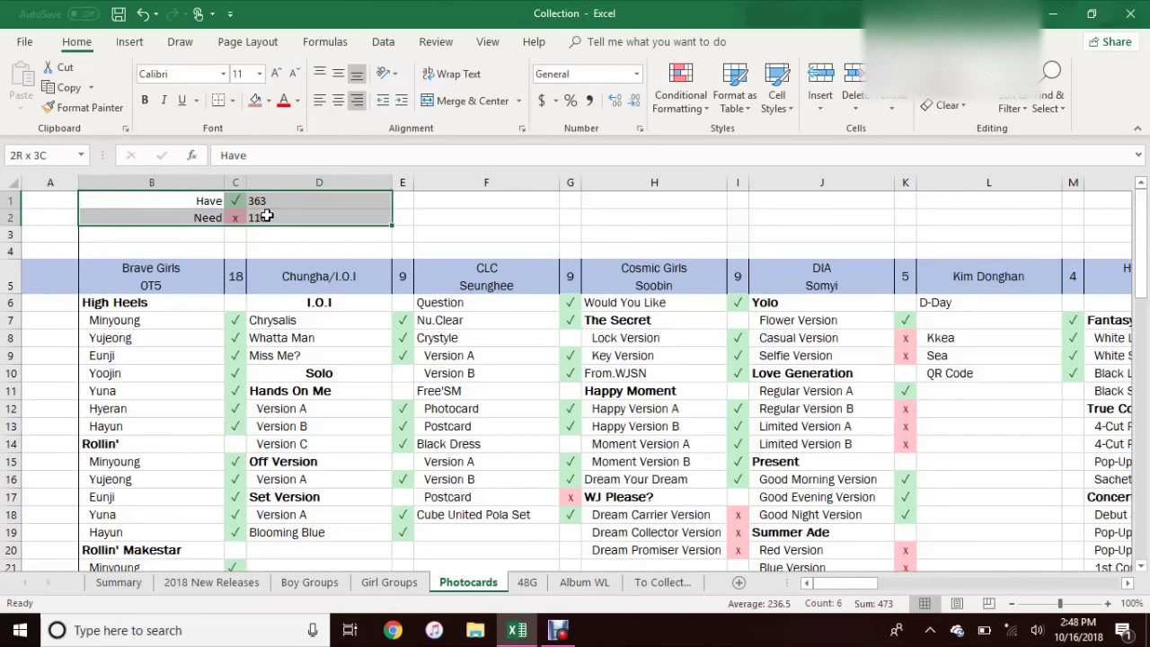
pyautogui.click(342, 203)
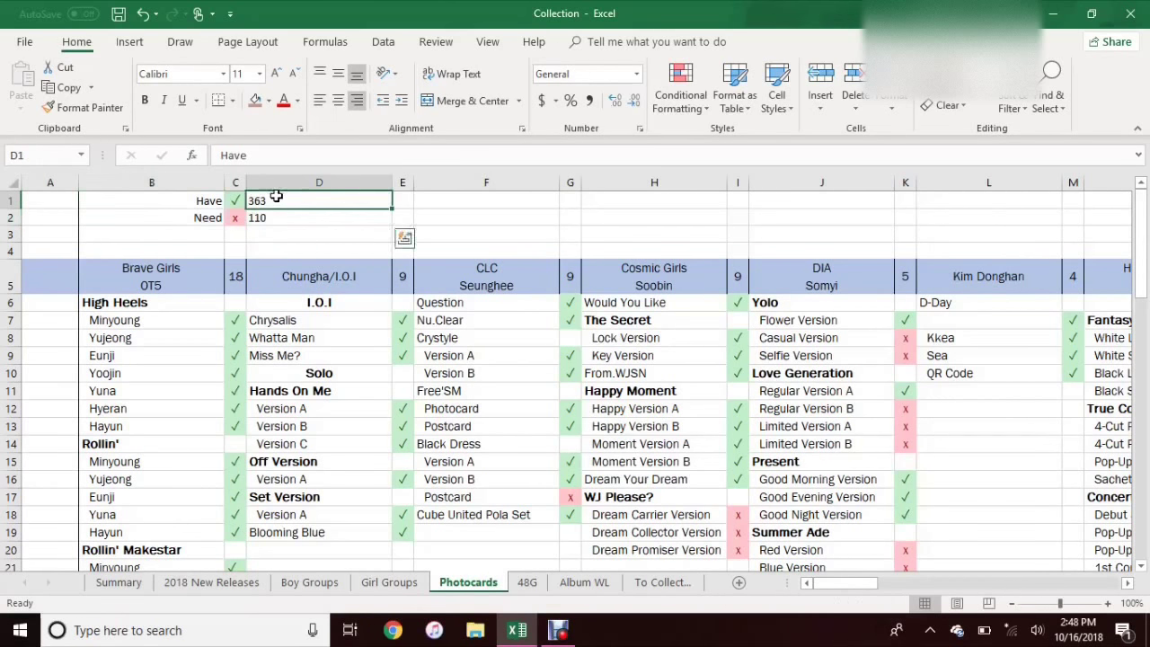
pyautogui.click(335, 223)
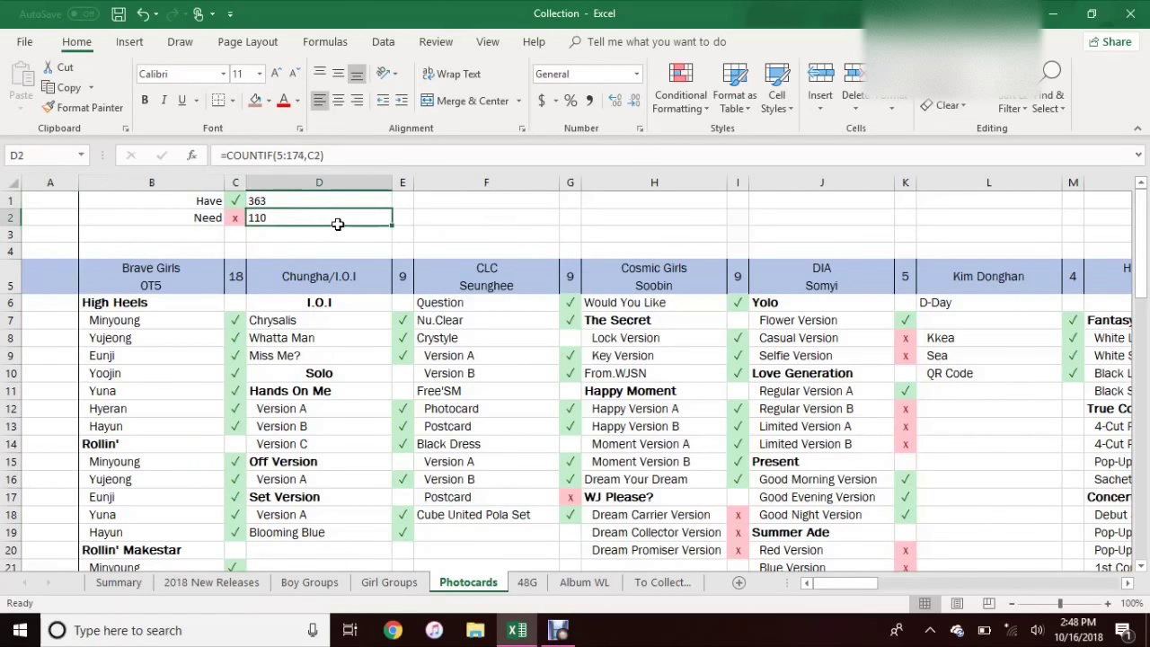
pyautogui.click(234, 201)
pyautogui.click(236, 217)
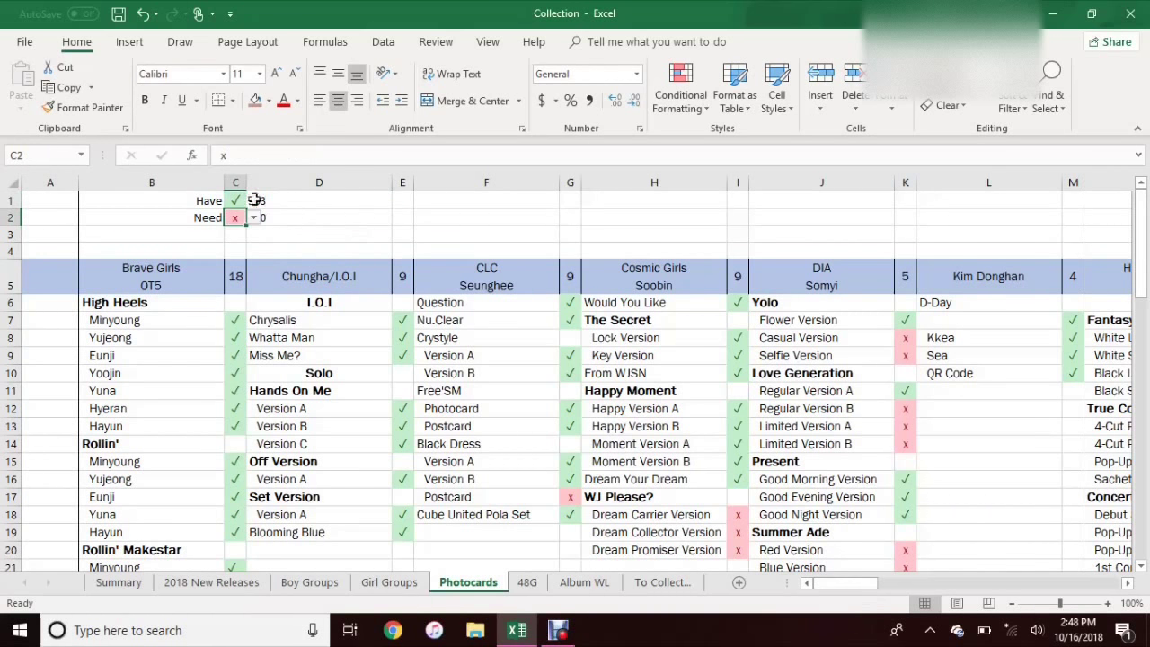
pyautogui.click(297, 202)
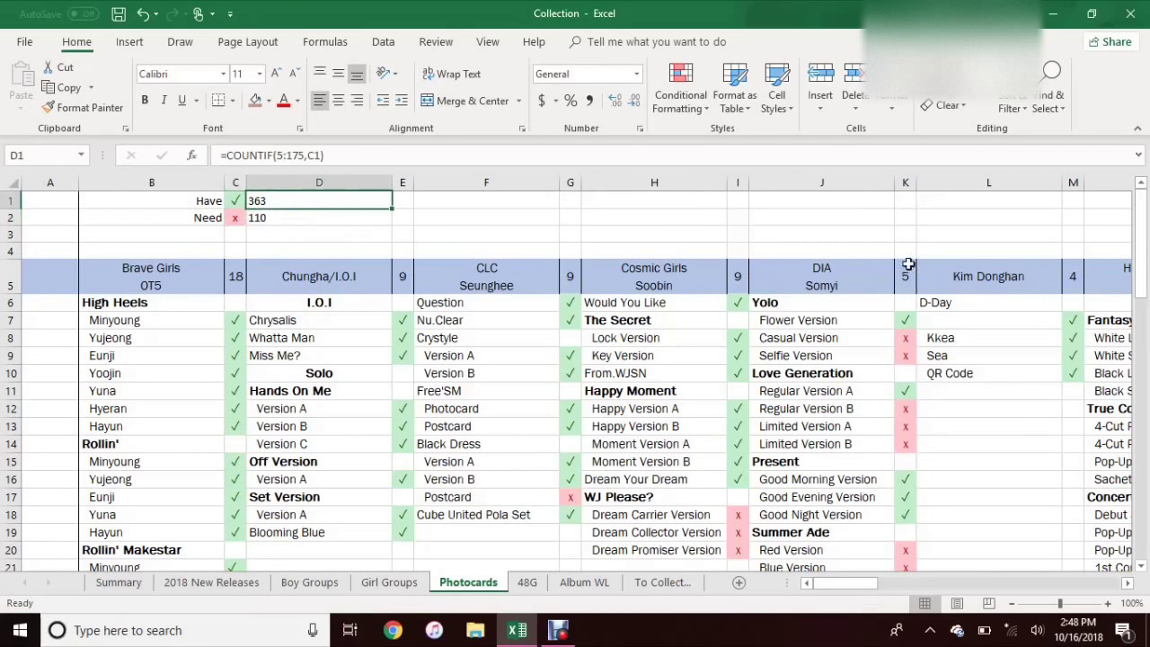
# Step: Examine the row 5 column headings for Brave Girls, Chungha/I.O.I and CLC
pyautogui.click(179, 284)
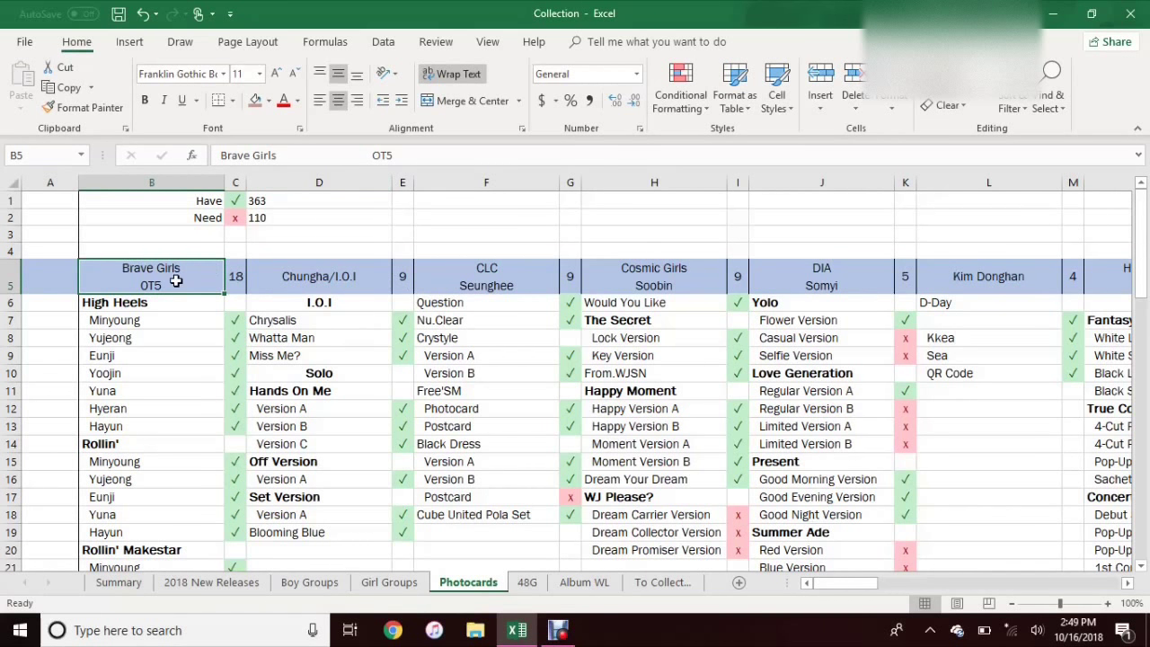
pyautogui.click(286, 278)
pyautogui.click(491, 271)
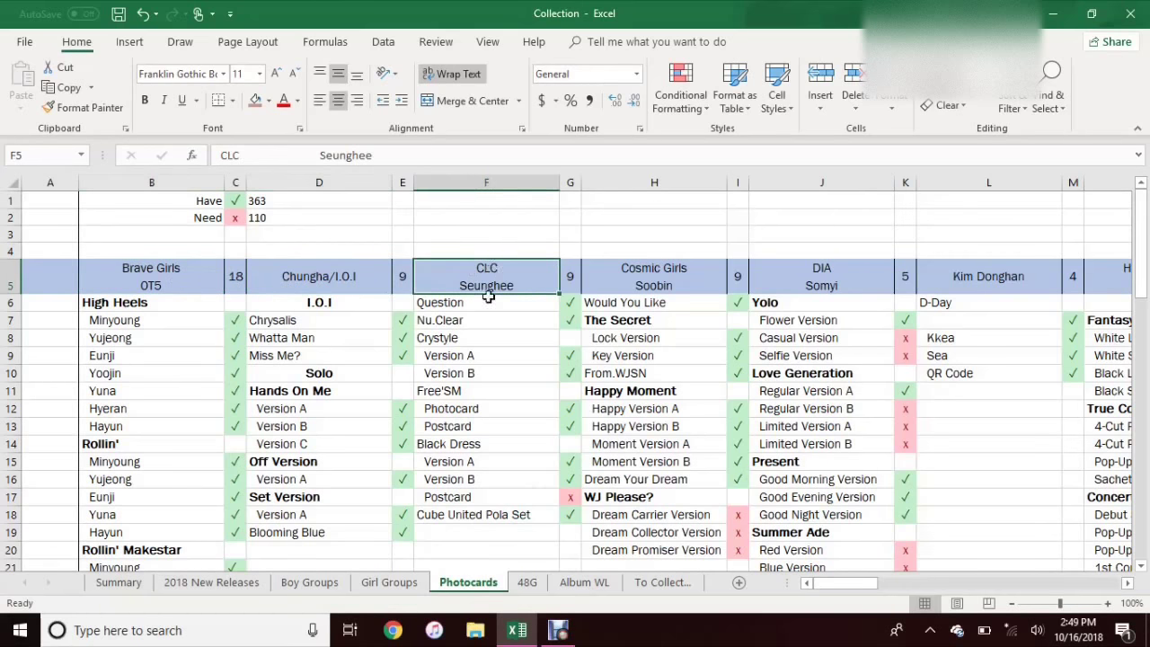
# Step: Examine the member photocards listed under the Brave Girls album High Heels
pyautogui.moveTo(157, 296); pyautogui.dragTo(184, 429)
pyautogui.click(152, 302)
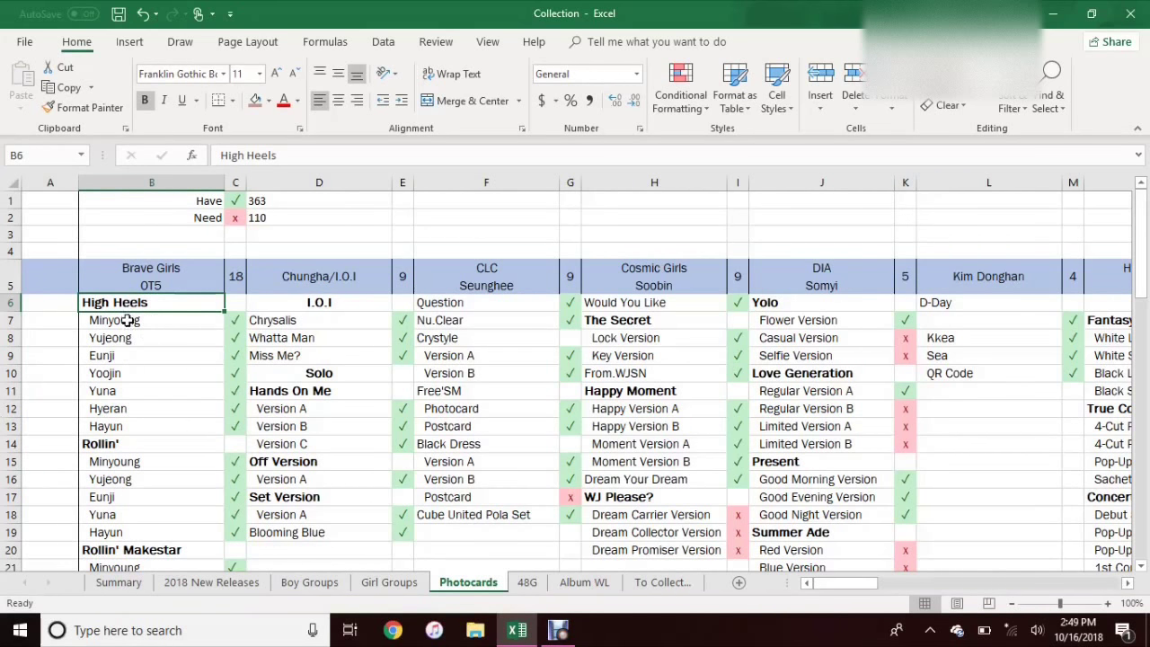
pyautogui.moveTo(129, 320); pyautogui.dragTo(133, 427)
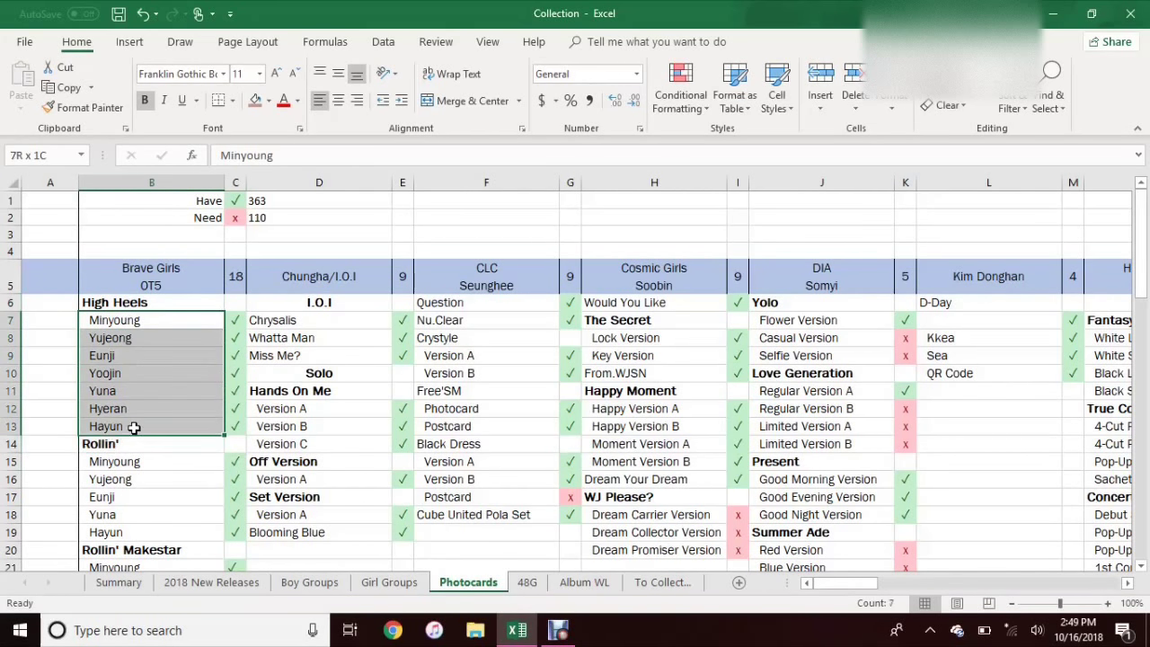
pyautogui.click(176, 321)
pyautogui.click(133, 307)
pyautogui.click(186, 319)
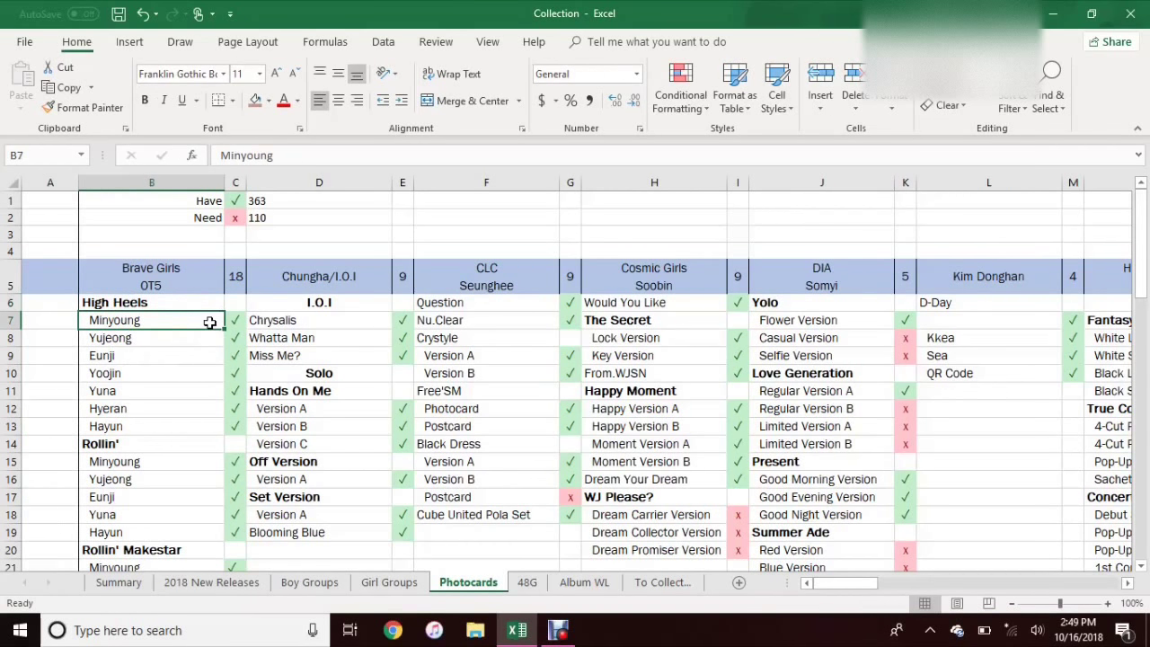
# Step: Inspect how the Brave Girls column runs from its group heading through the High Heels and Rollin' albums and their member entries
pyautogui.click(149, 265)
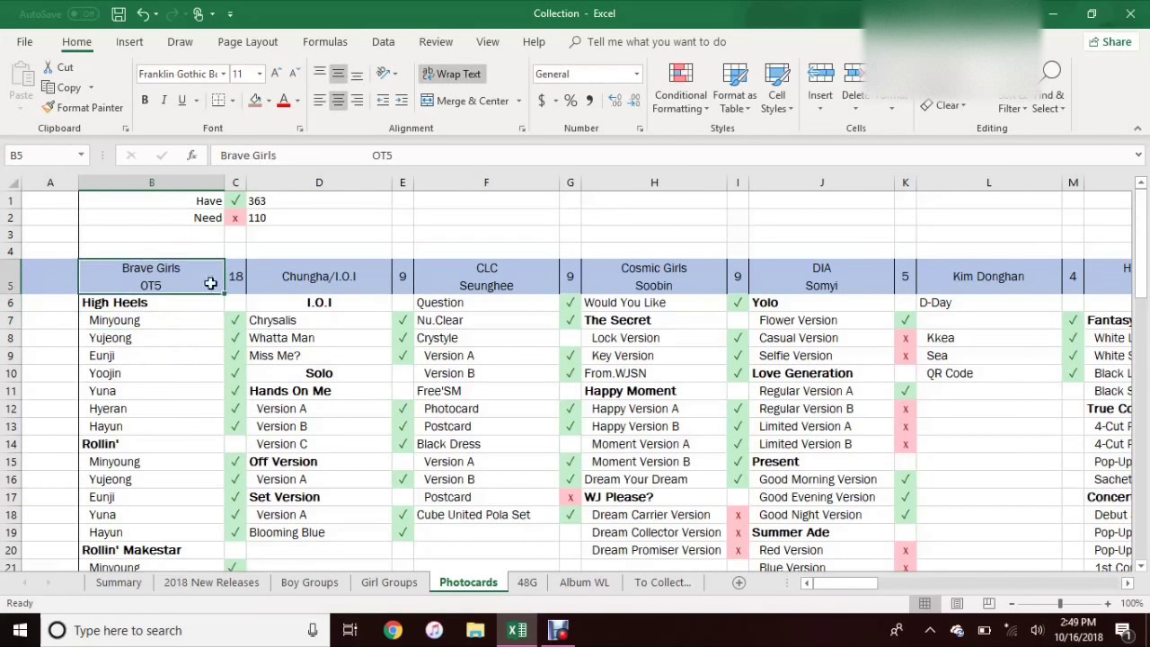
pyautogui.click(123, 303)
pyautogui.click(171, 320)
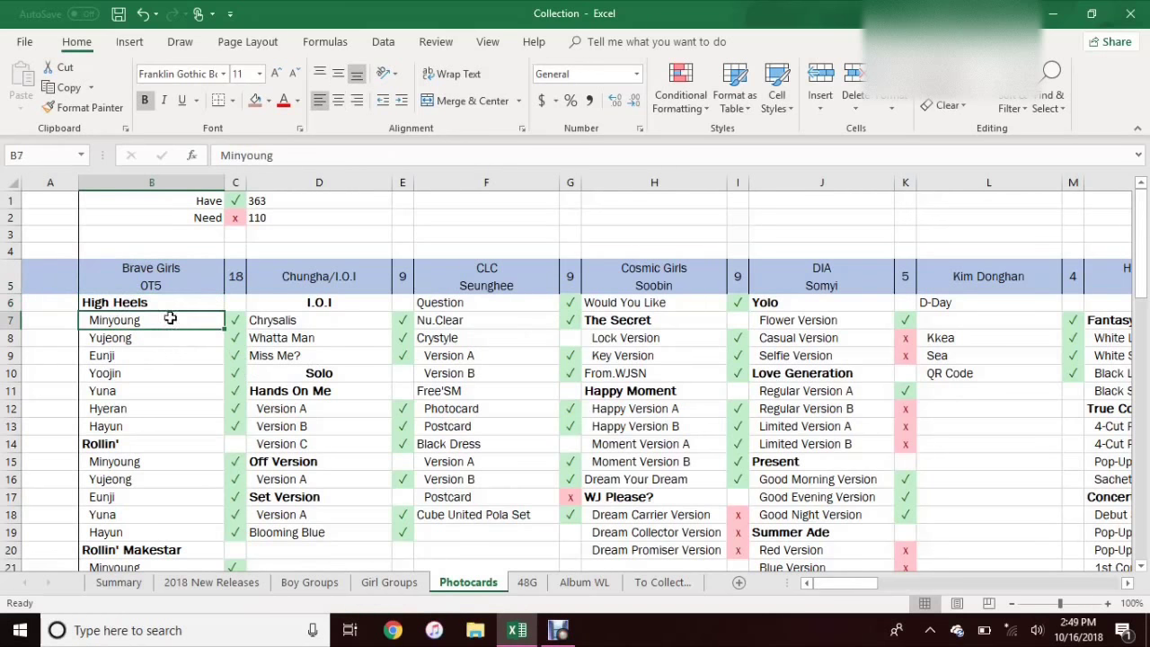
pyautogui.click(171, 308)
pyautogui.moveTo(171, 320); pyautogui.dragTo(120, 532)
pyautogui.click(134, 443)
pyautogui.click(191, 373)
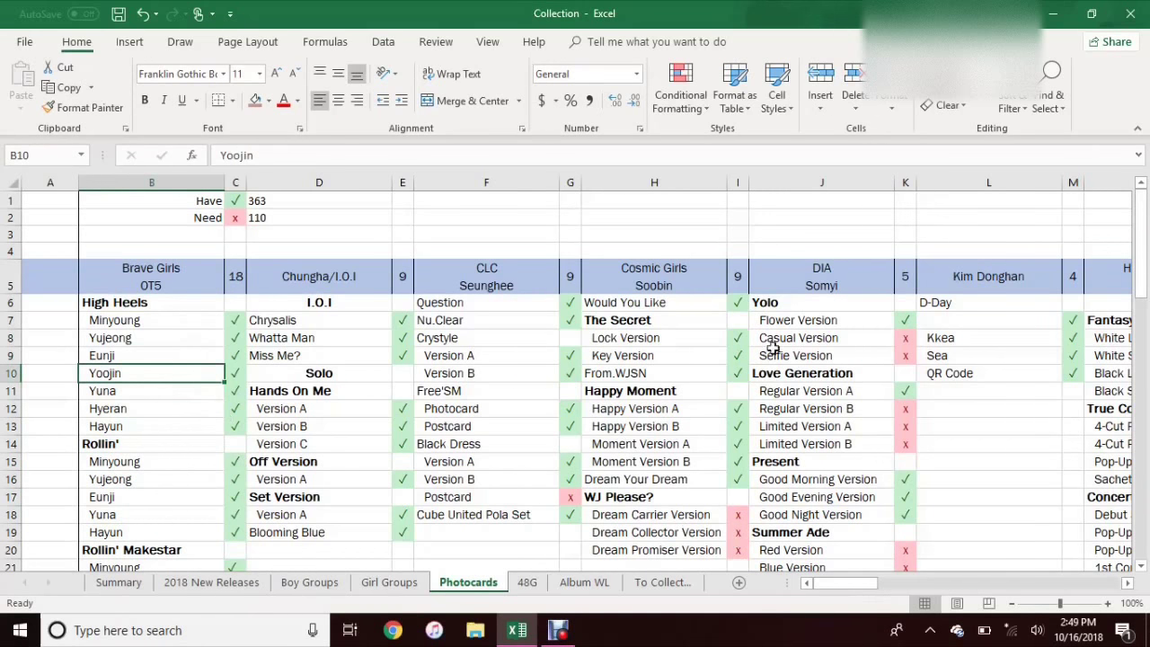
# Step: Examine the DIA heading and the Flower, Casual and Selfie versions listed under Yolo
pyautogui.moveTo(773, 319); pyautogui.dragTo(813, 356)
pyautogui.click(793, 278)
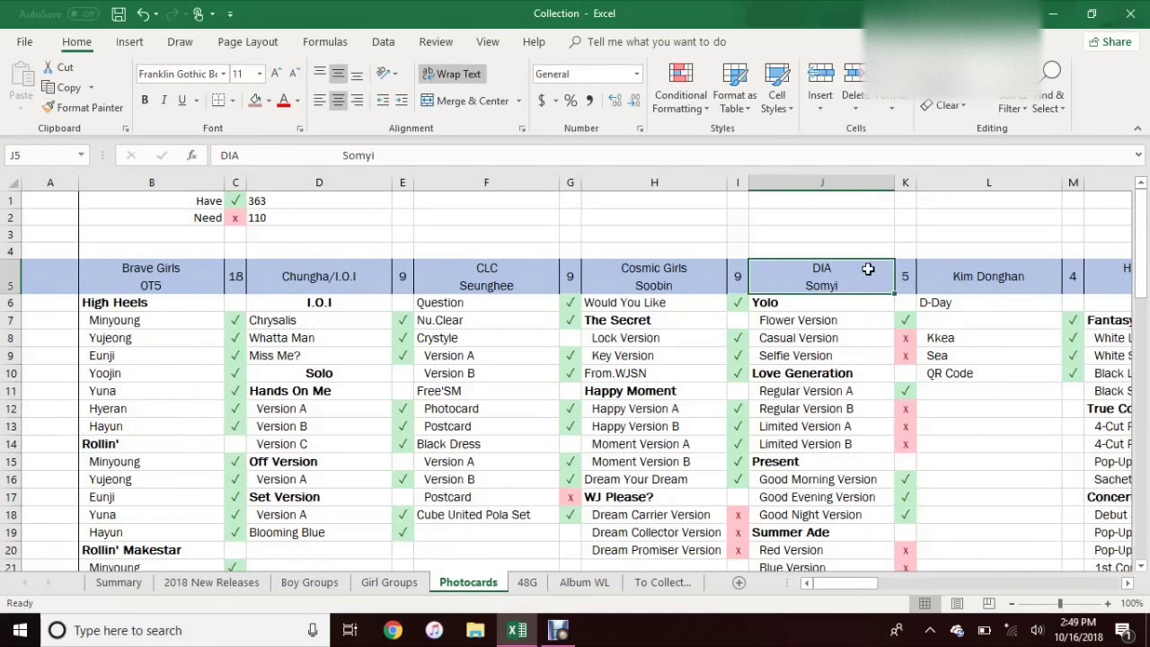
pyautogui.moveTo(814, 321); pyautogui.dragTo(818, 353)
pyautogui.click(803, 323)
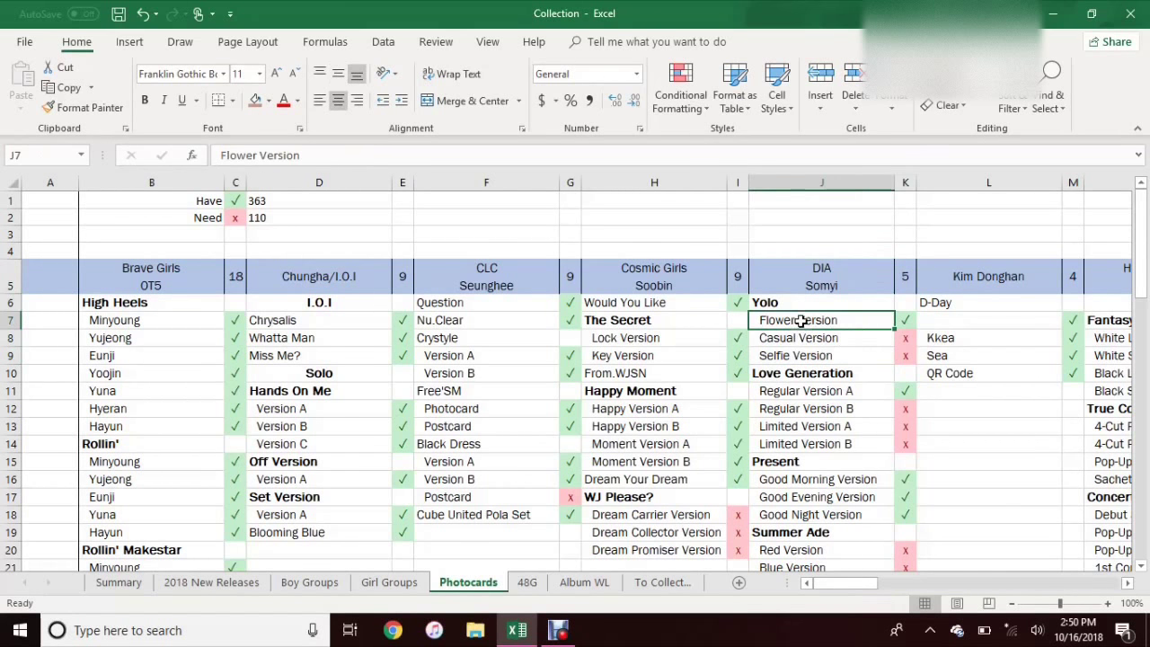
pyautogui.click(778, 305)
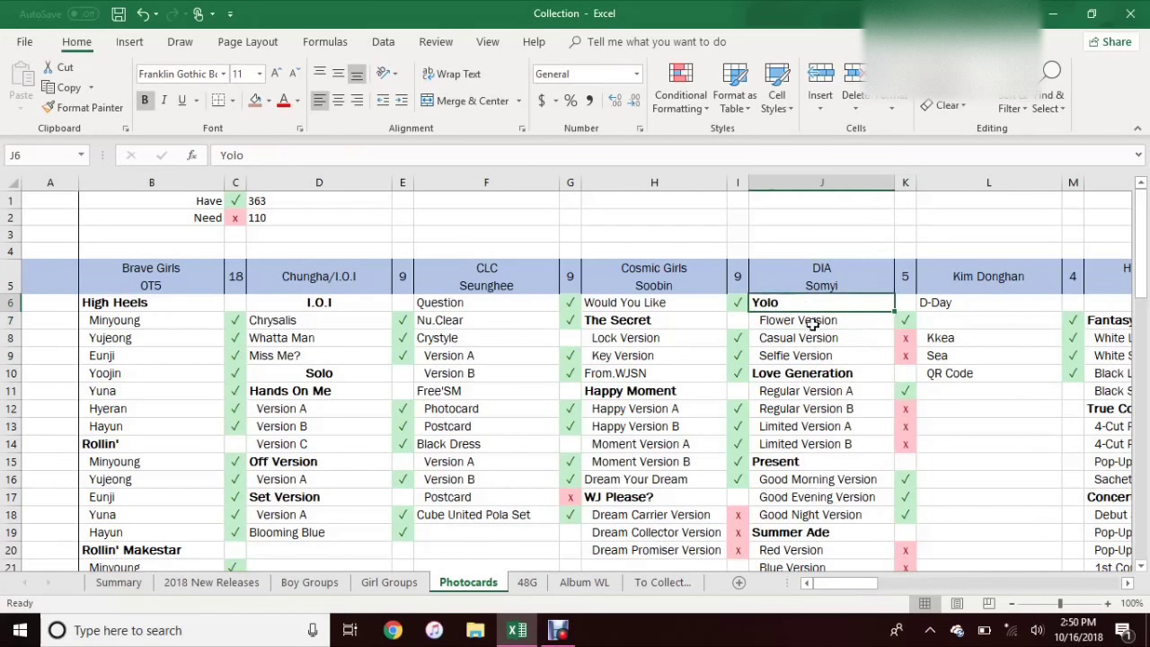
pyautogui.moveTo(812, 325); pyautogui.dragTo(811, 357)
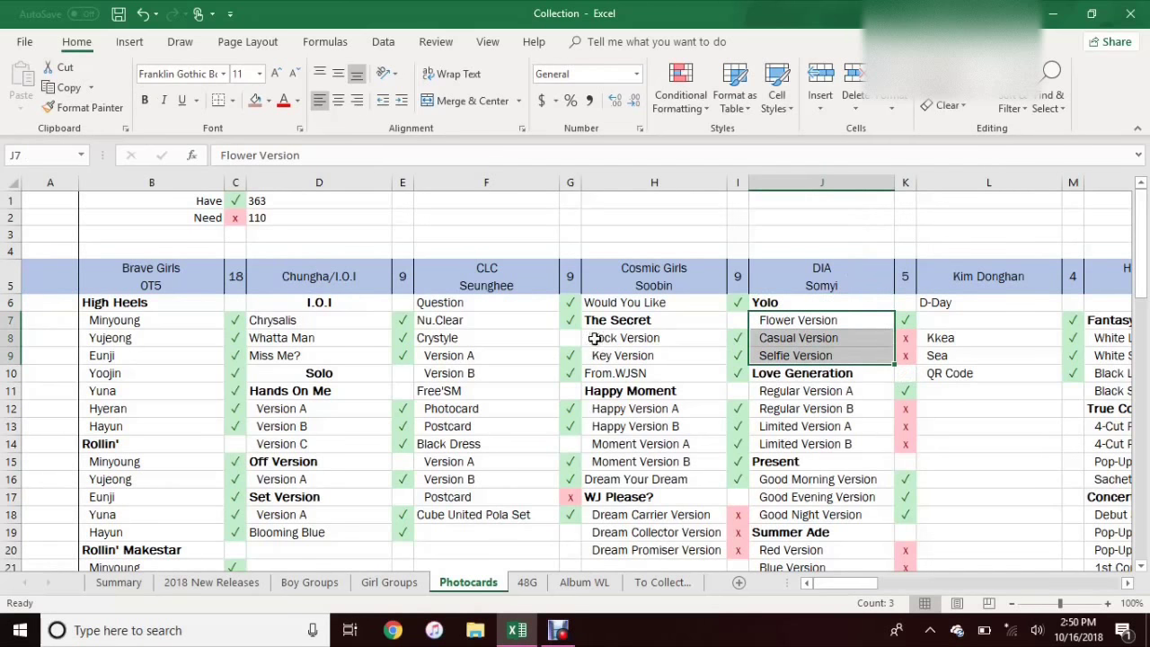
# Step: Examine the Brave Girls owned-count formula in C5, the marks in its column and the overall Have total in D1
pyautogui.click(238, 281)
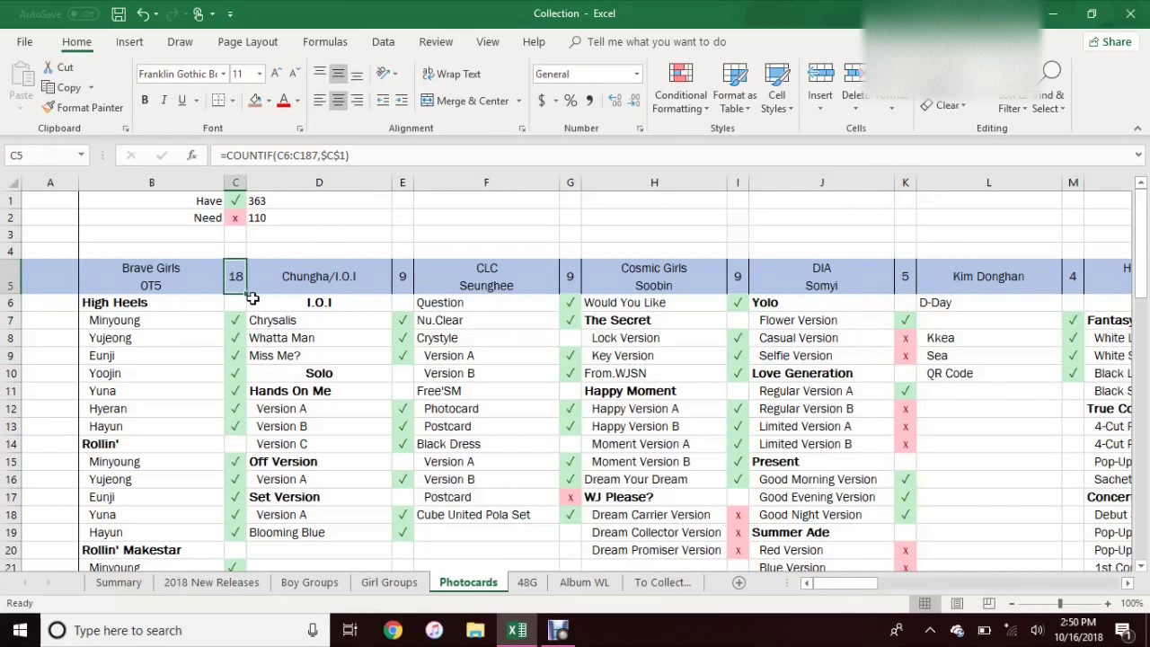
pyautogui.click(180, 286)
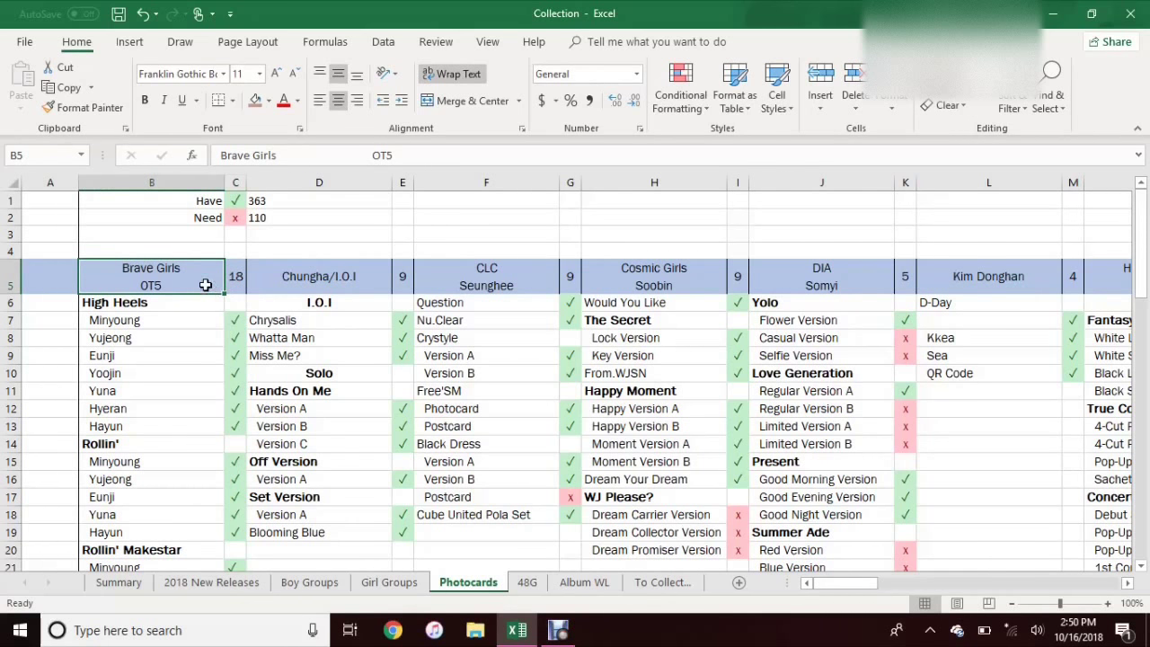
pyautogui.click(237, 271)
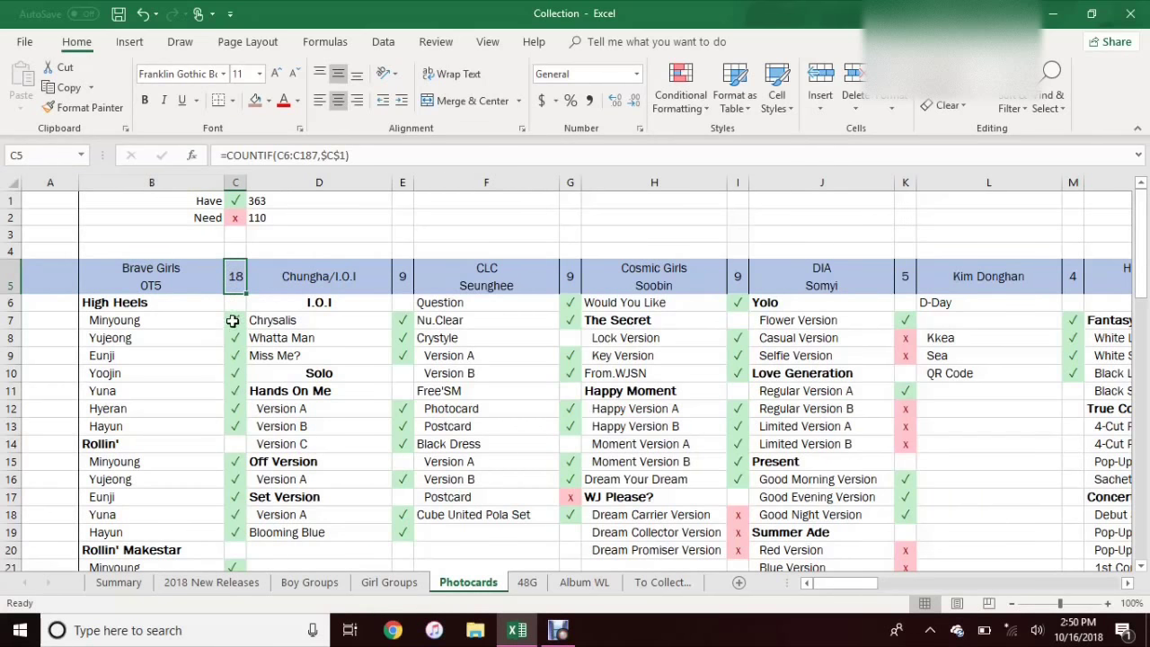
pyautogui.scroll(-8, 237, 319)
pyautogui.scroll(8, 238, 325)
pyautogui.click(317, 203)
pyautogui.click(242, 286)
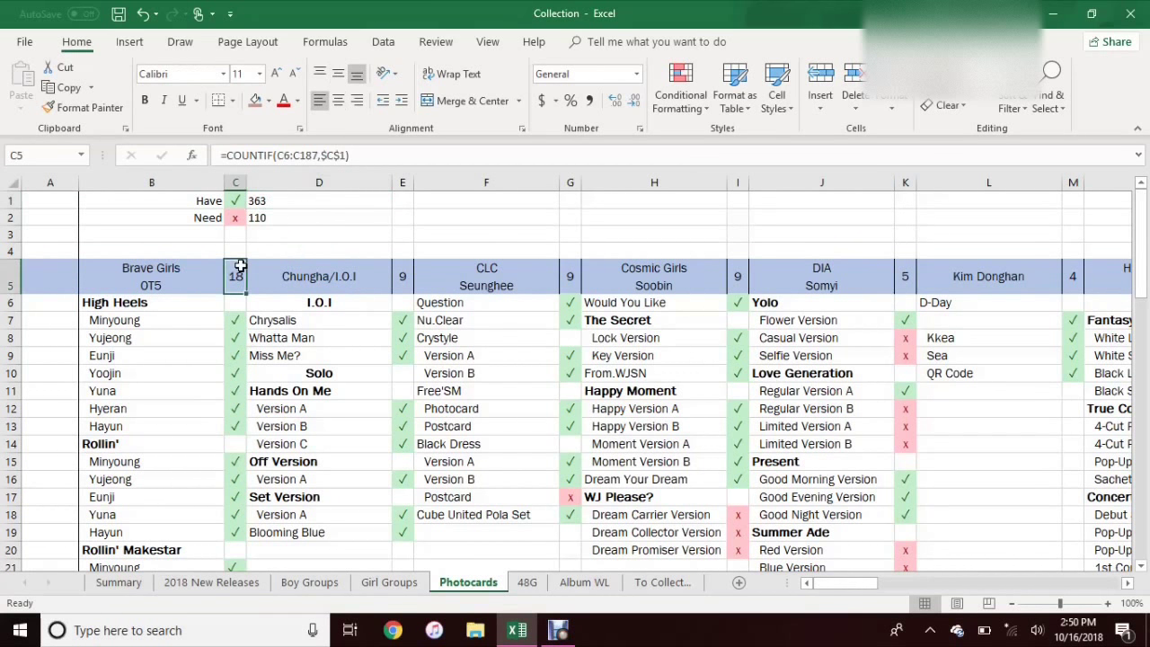
# Step: Set the first High Heels photocard's status in C7 to x and check the Brave Girls count and the Have total
pyautogui.click(235, 319)
pyautogui.click(254, 319)
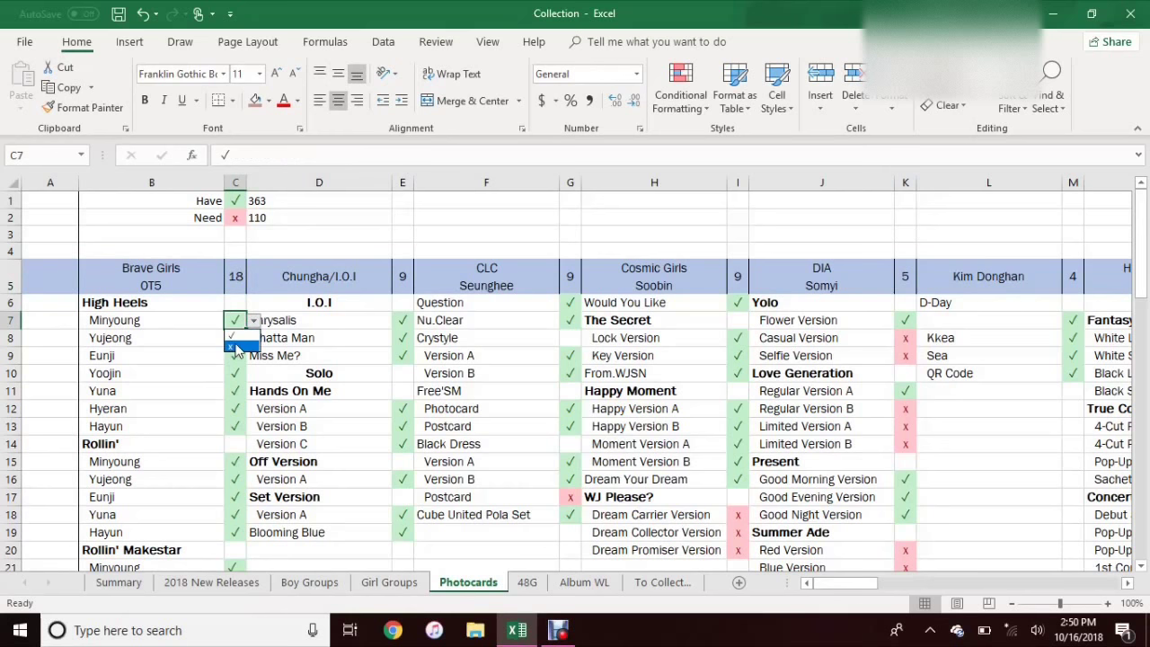
pyautogui.click(236, 350)
pyautogui.click(235, 287)
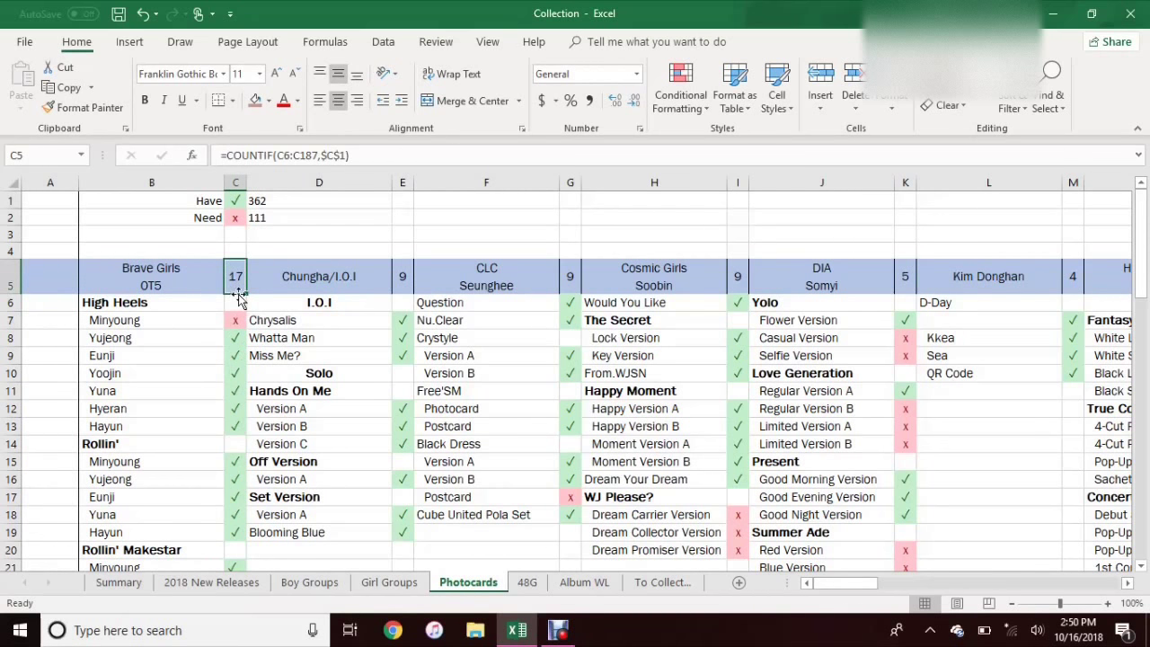
pyautogui.click(273, 205)
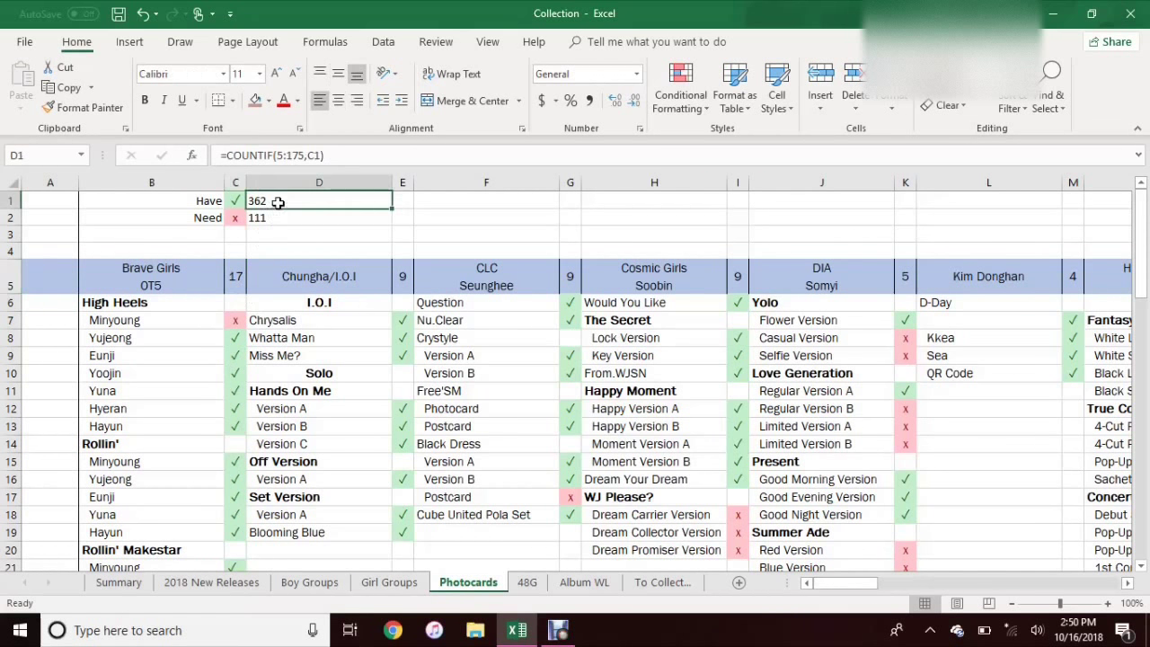
# Step: Set the first High Heels photocard's status in C7 back to a check mark
pyautogui.click(237, 320)
pyautogui.click(254, 320)
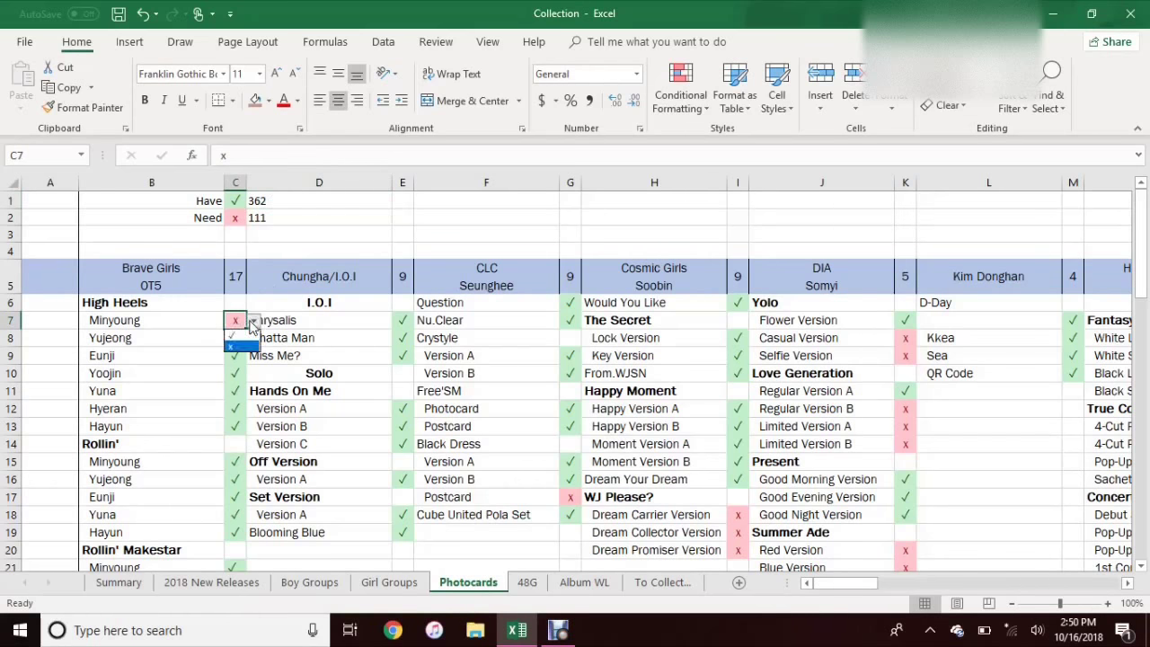
pyautogui.click(236, 340)
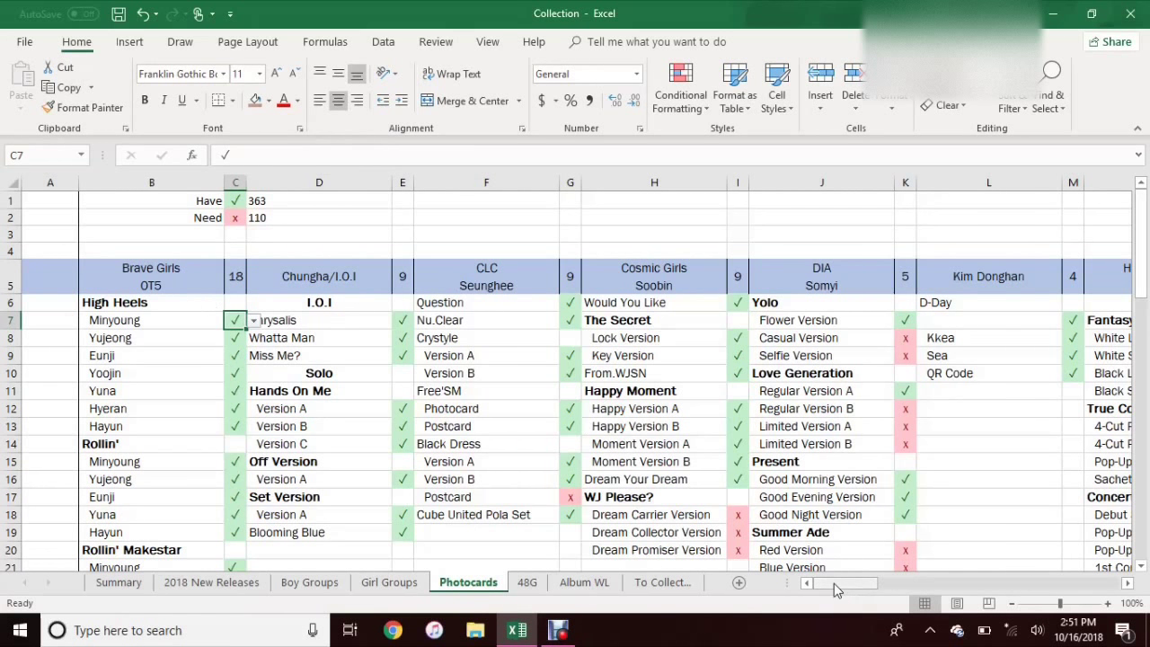
# Step: Examine the Kim Donghan D-Day entries in column L, including the blank cell above Kkea
pyautogui.moveTo(833, 583); pyautogui.dragTo(873, 584)
pyautogui.moveTo(313, 321); pyautogui.dragTo(304, 367)
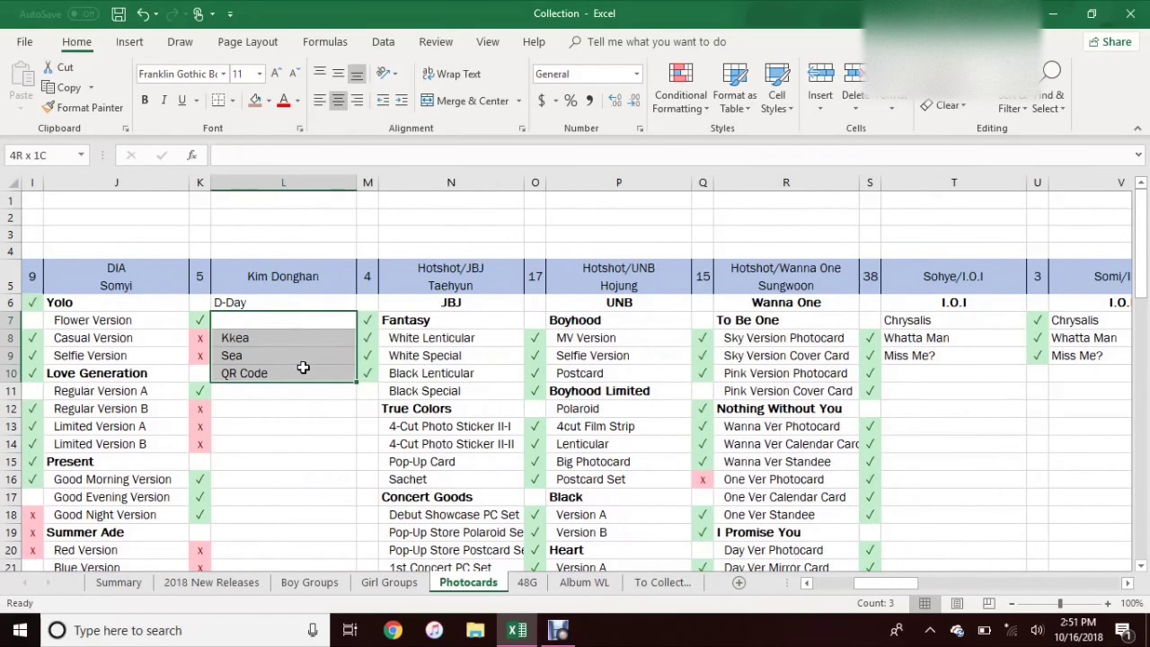
pyautogui.click(273, 321)
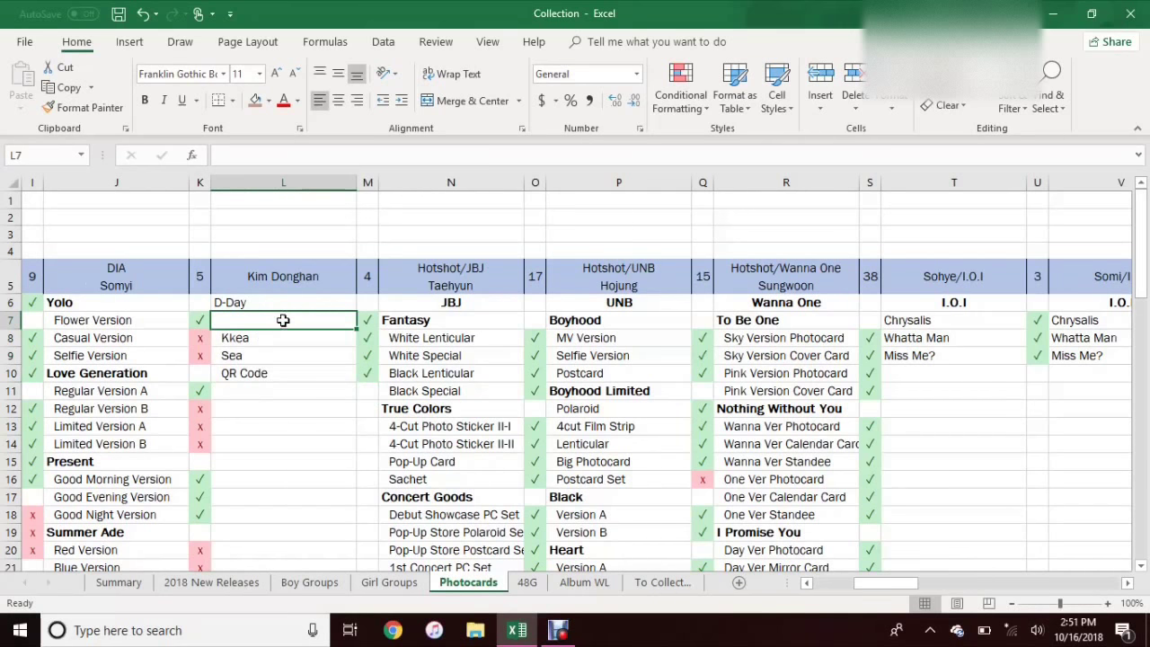
pyautogui.click(268, 339)
pyautogui.click(278, 321)
# Step: Compare the three Hotshot column headings for JBJ, UNB and Wanna One and the photocards listed below them
pyautogui.moveTo(483, 276); pyautogui.dragTo(762, 275)
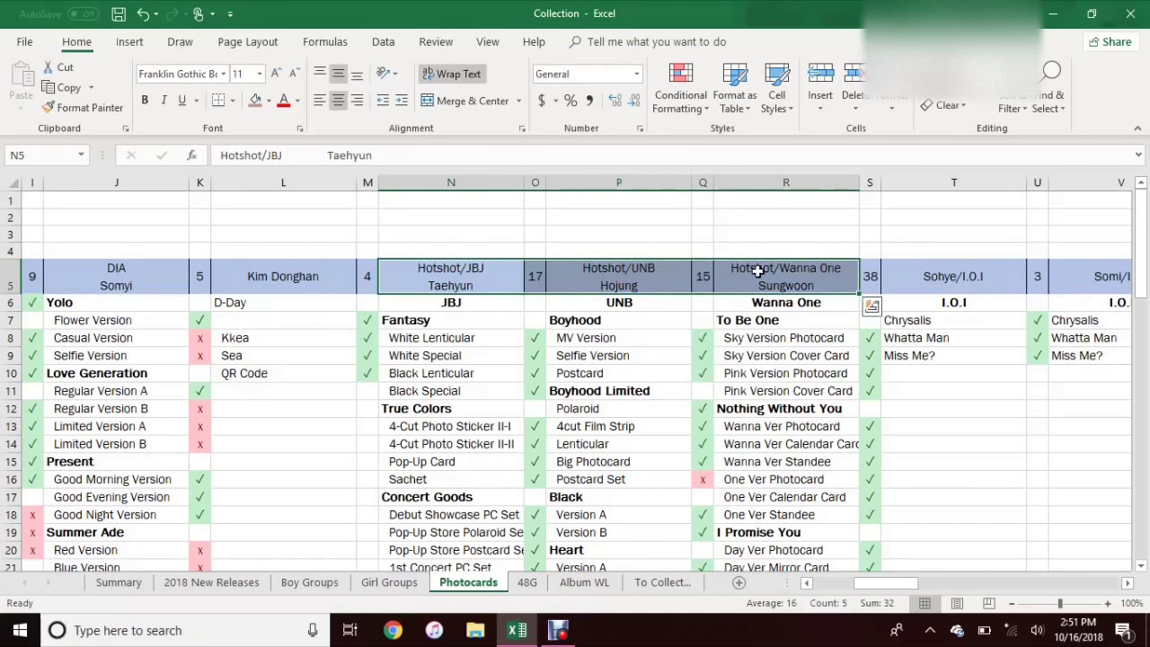
pyautogui.click(485, 269)
pyautogui.click(660, 280)
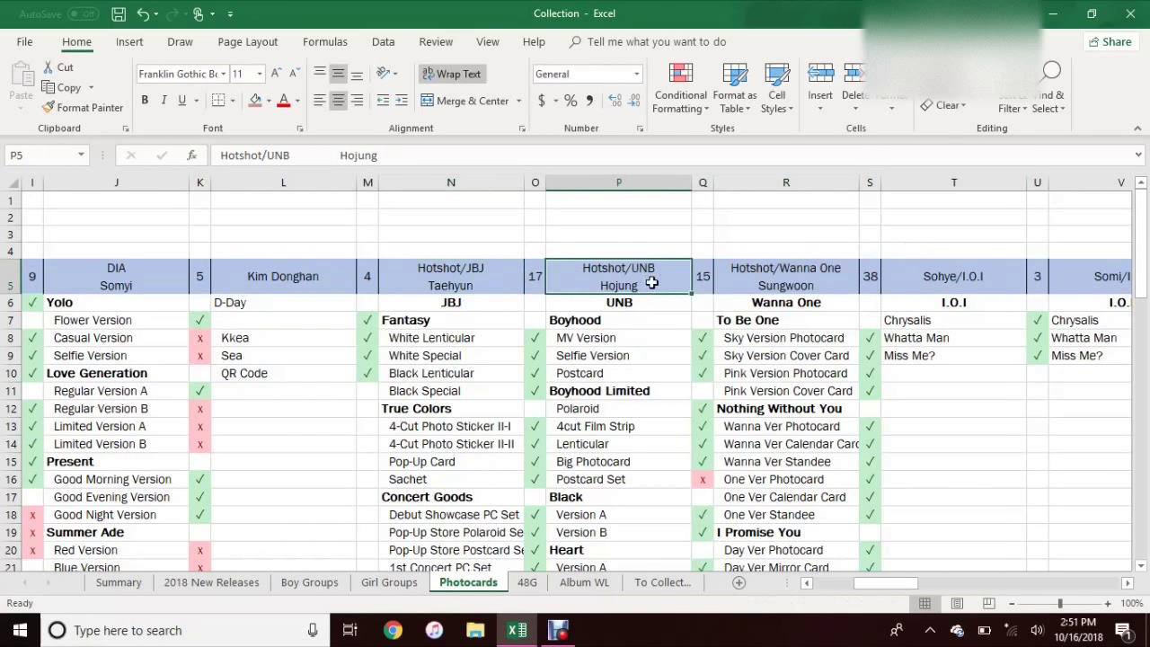
pyautogui.click(817, 278)
pyautogui.moveTo(1142, 212); pyautogui.dragTo(1145, 235)
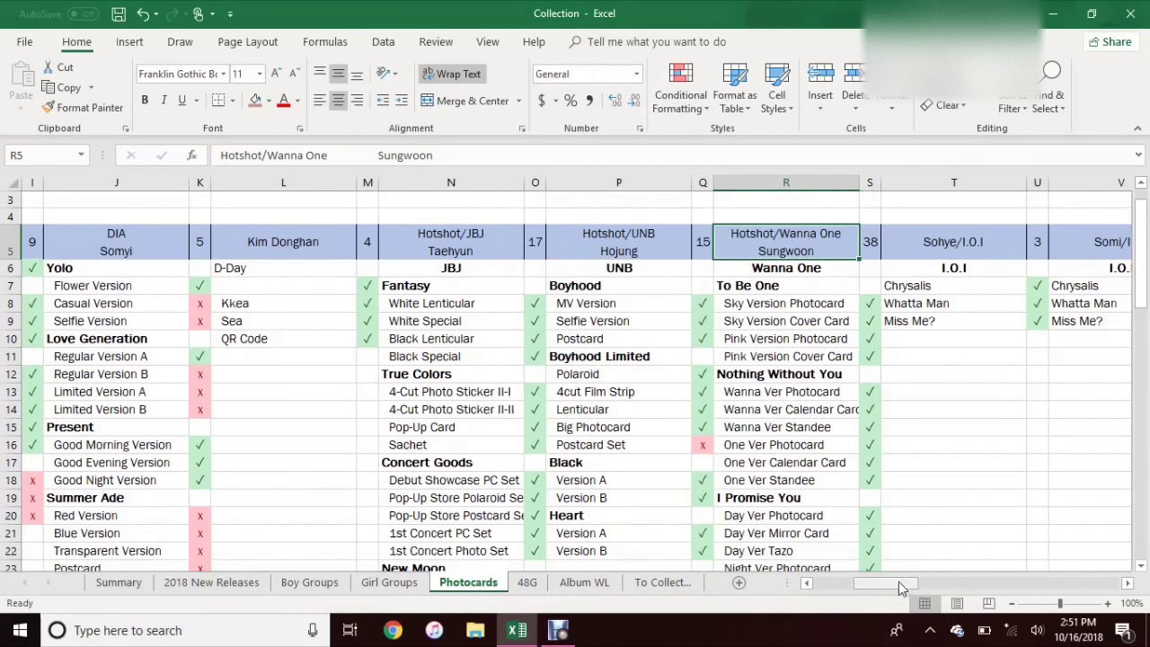
# Step: Return to the first columns and examine the I.O.I and Solo subheadings in the Chungha/I.O.I column
pyautogui.moveTo(884, 586); pyautogui.dragTo(833, 591)
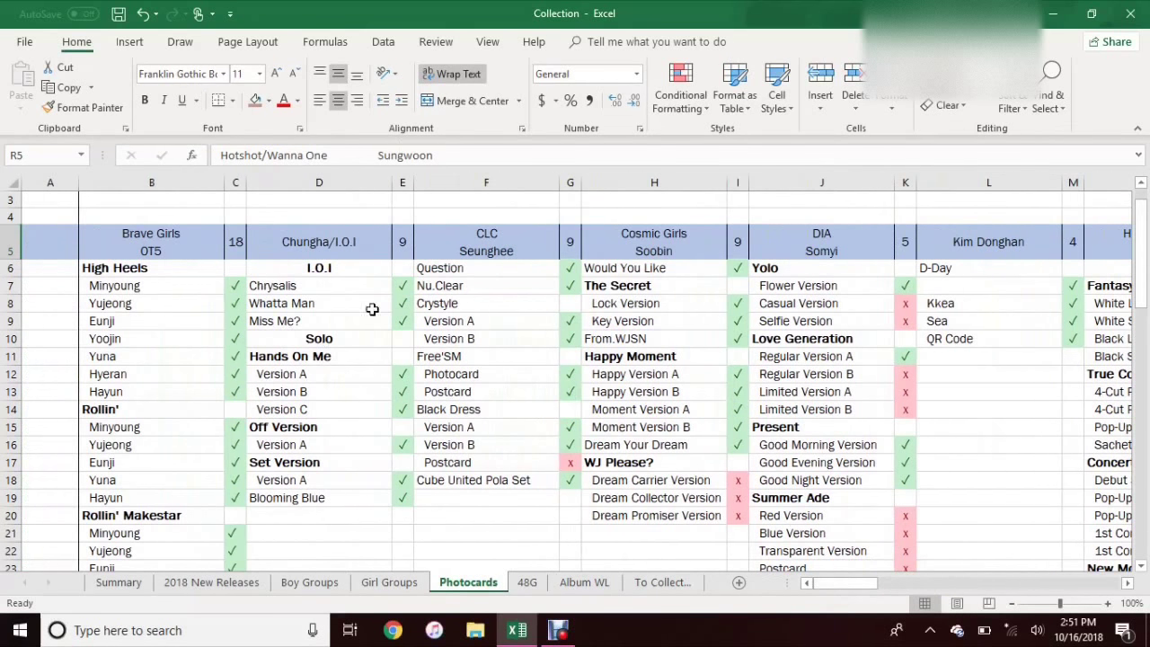
pyautogui.click(341, 270)
pyautogui.click(337, 339)
pyautogui.click(315, 267)
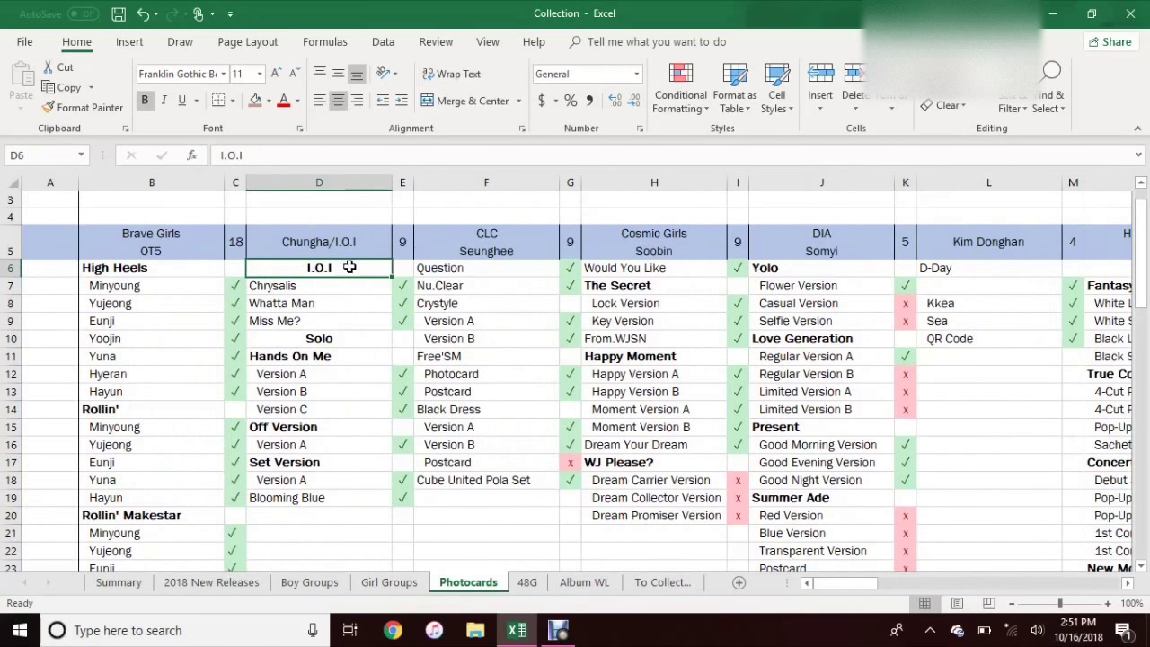
# Step: Examine the Solo subheading and the albums listed below it in the Chungha/I.O.I column
pyautogui.moveTo(322, 339); pyautogui.dragTo(372, 493)
pyautogui.click(340, 345)
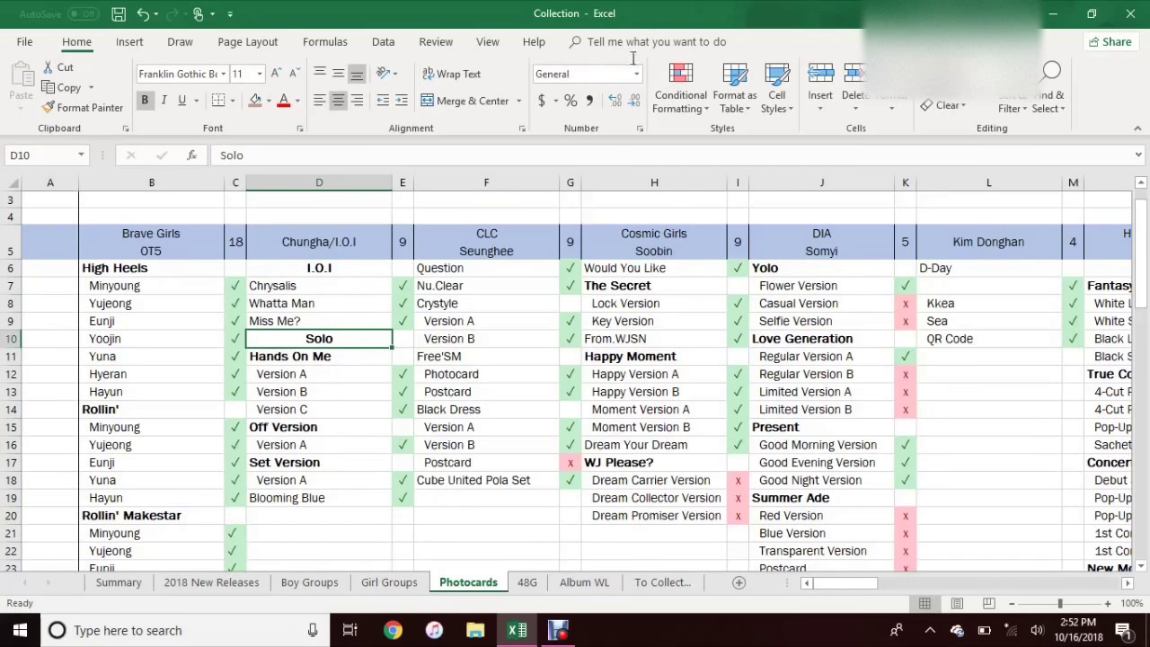
# Step: Examine the Once Begins Photocard Set and the surrounding entries in the Twice Jihyo column on the Photocards sheet
pyautogui.moveTo(864, 582); pyautogui.dragTo(1065, 594)
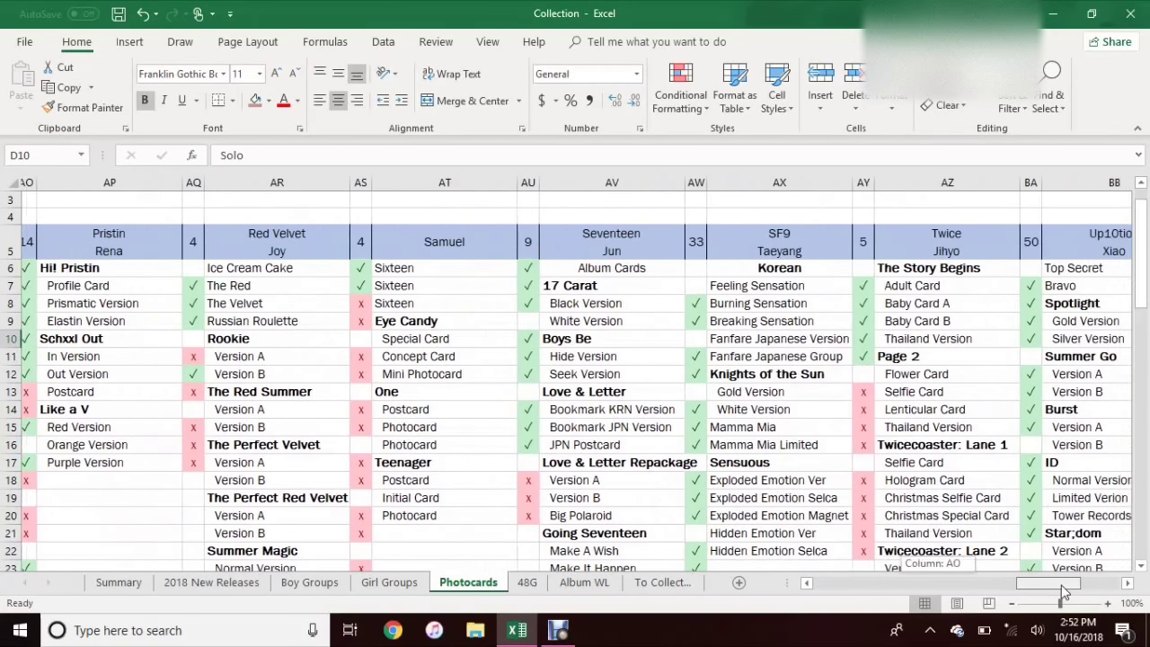
pyautogui.moveTo(1147, 270); pyautogui.dragTo(1147, 337)
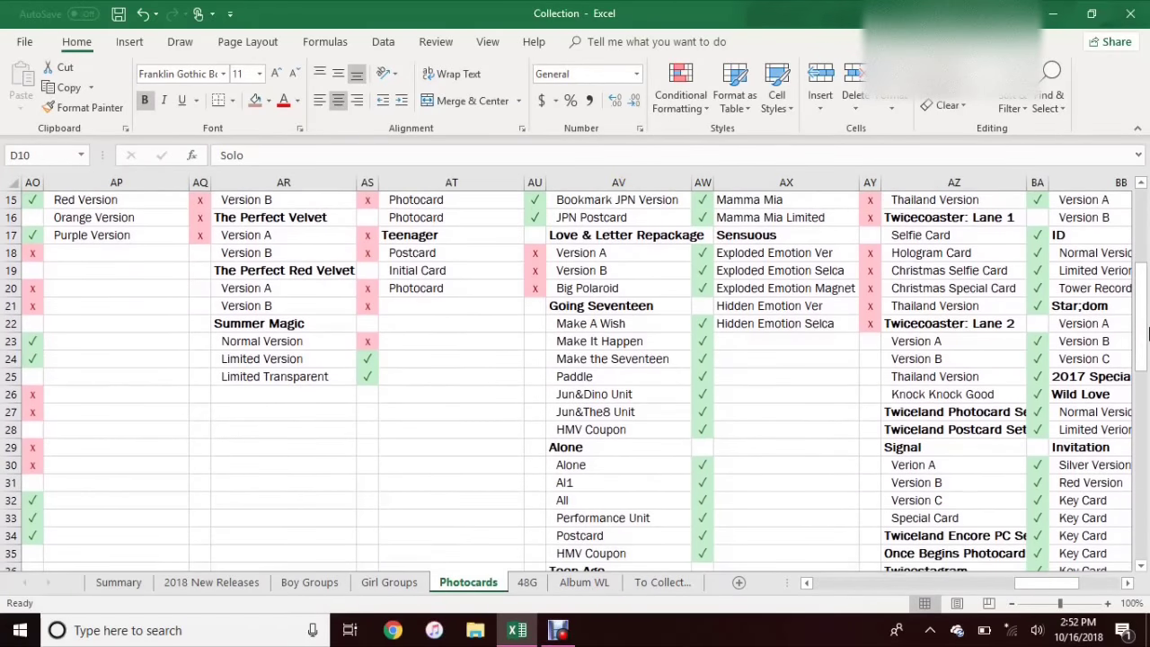
pyautogui.scroll(-1, 1041, 456)
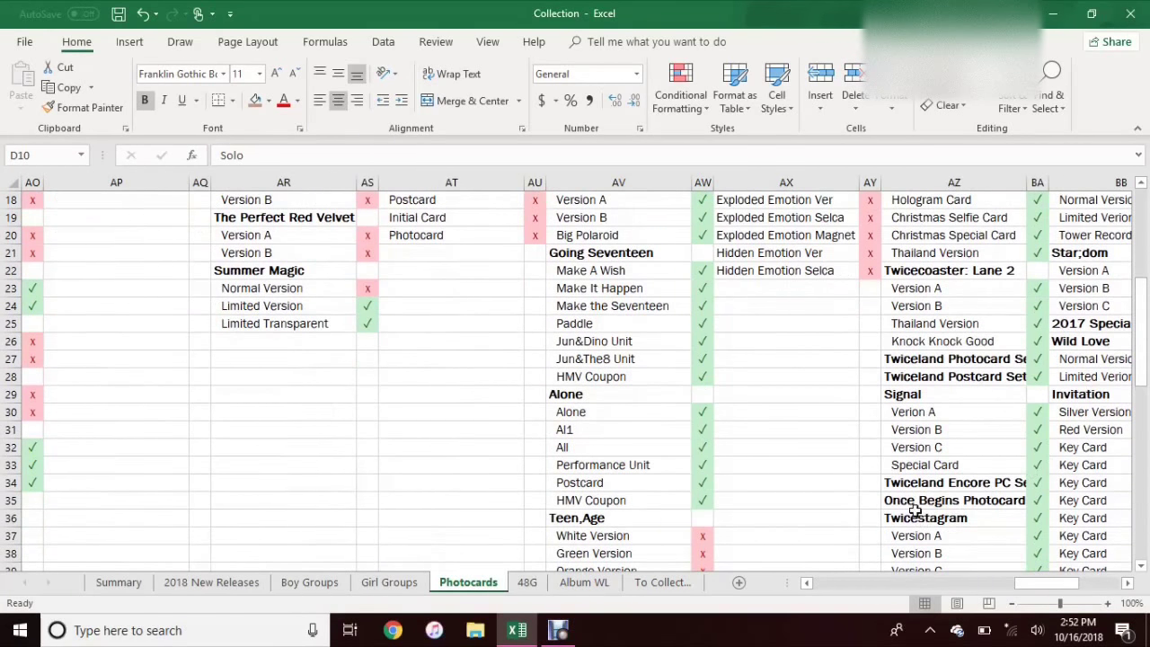
pyautogui.click(908, 503)
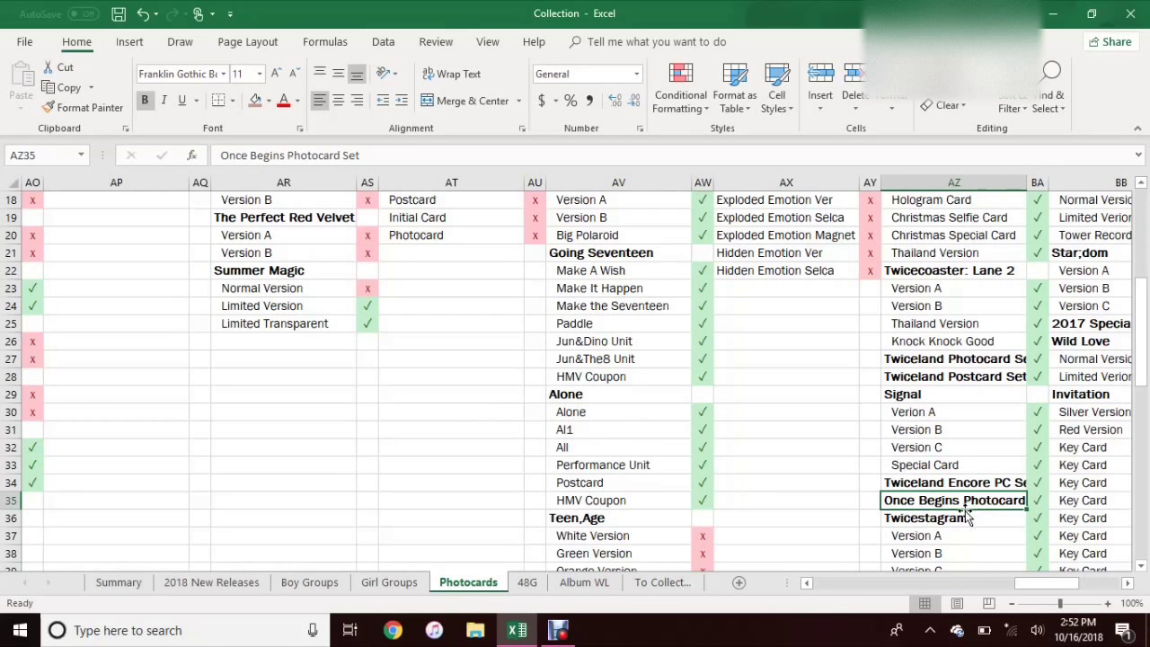
pyautogui.moveTo(1026, 500)
pyautogui.mouseDown()
pyautogui.moveTo(1048, 511)
pyautogui.moveTo(1021, 512)
pyautogui.mouseUp()
pyautogui.moveTo(1144, 346); pyautogui.dragTo(1146, 350)
pyautogui.moveTo(1148, 357); pyautogui.dragTo(1146, 374)
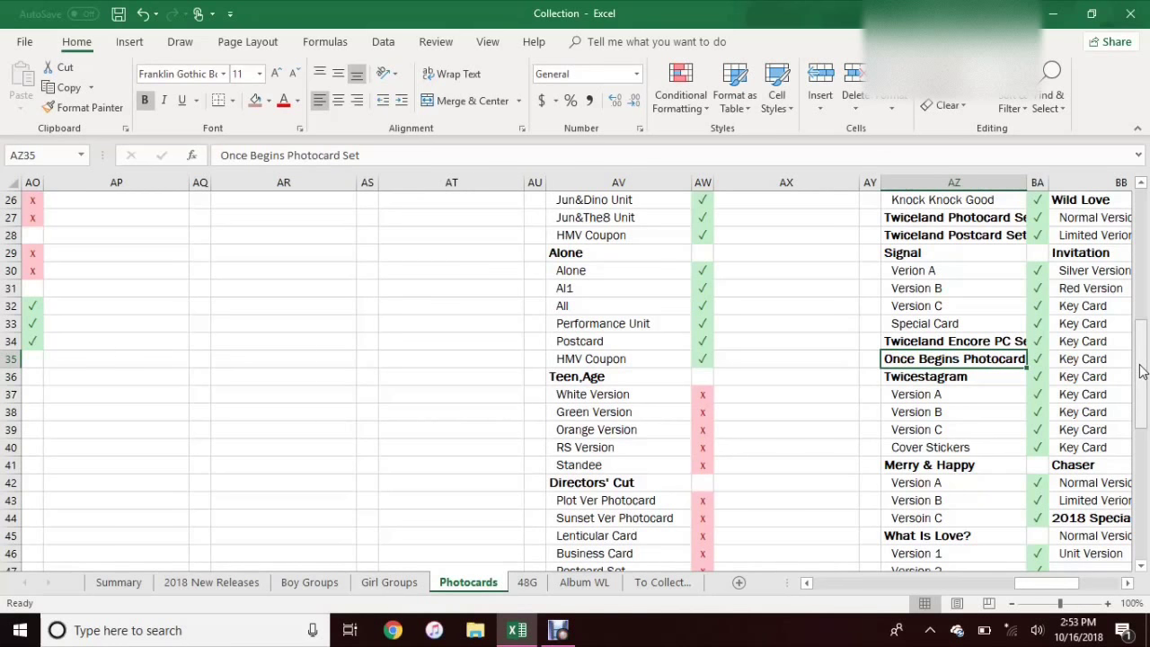
pyautogui.moveTo(1141, 370); pyautogui.dragTo(1122, 235)
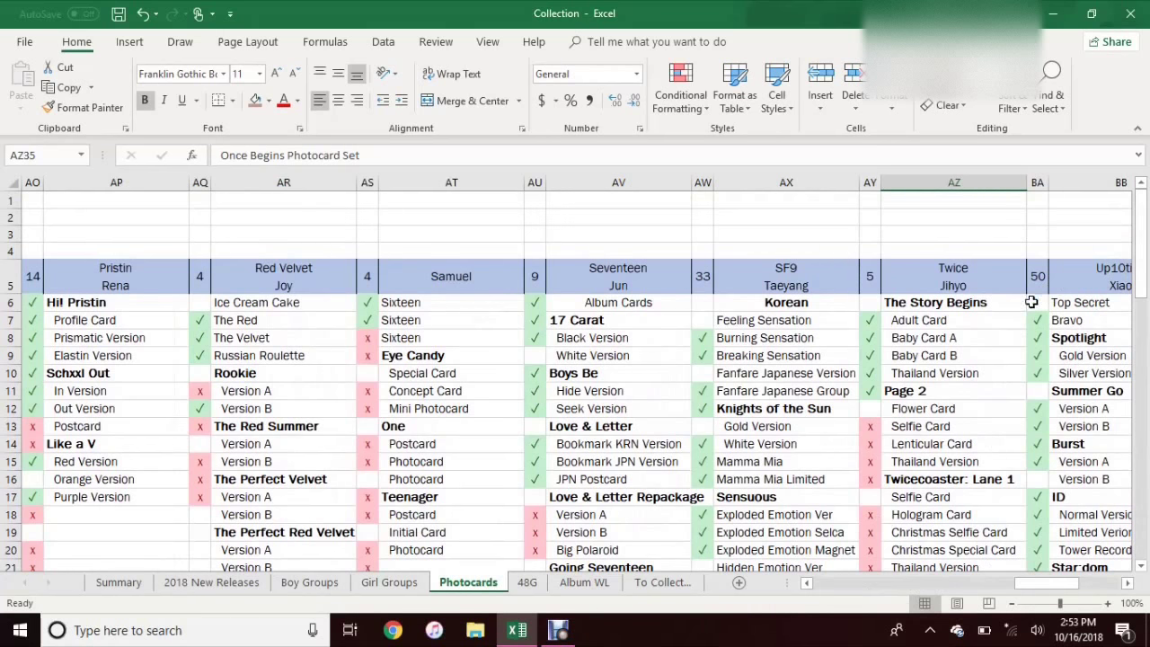
# Step: Examine Twice's What Is Love? entries, Version 1 to Version 8 and Scratch Card, and the Dance the Night Away list below
pyautogui.moveTo(1138, 219); pyautogui.dragTo(1147, 406)
pyautogui.moveTo(952, 305); pyautogui.dragTo(975, 424)
pyautogui.click(975, 433)
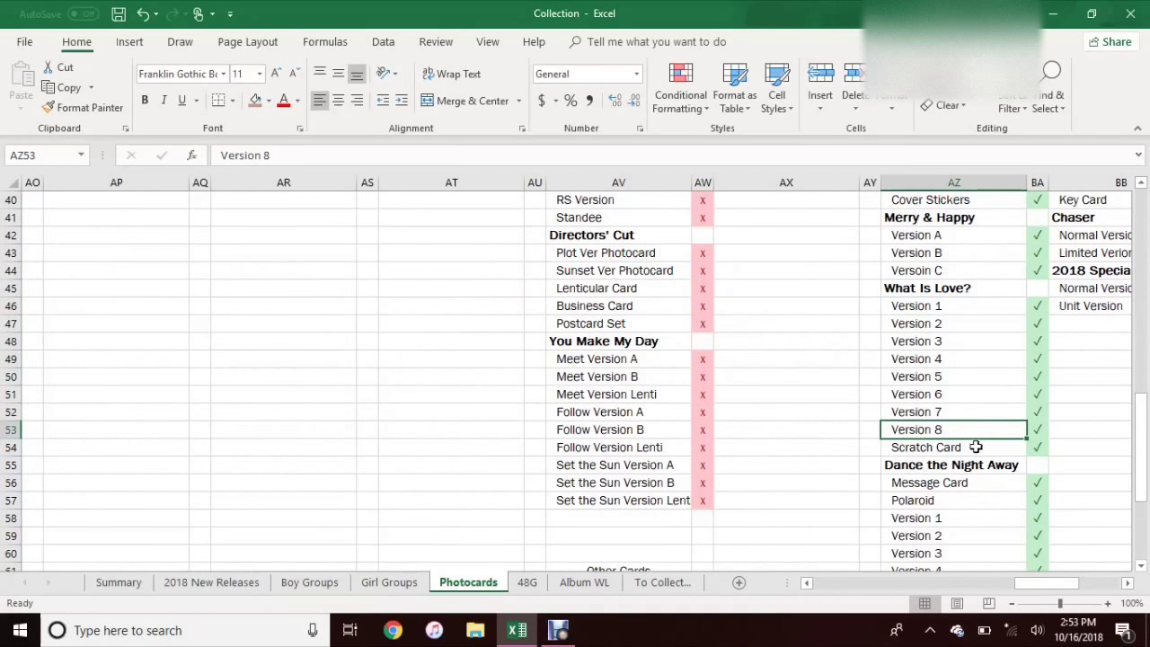
pyautogui.moveTo(951, 307); pyautogui.dragTo(964, 426)
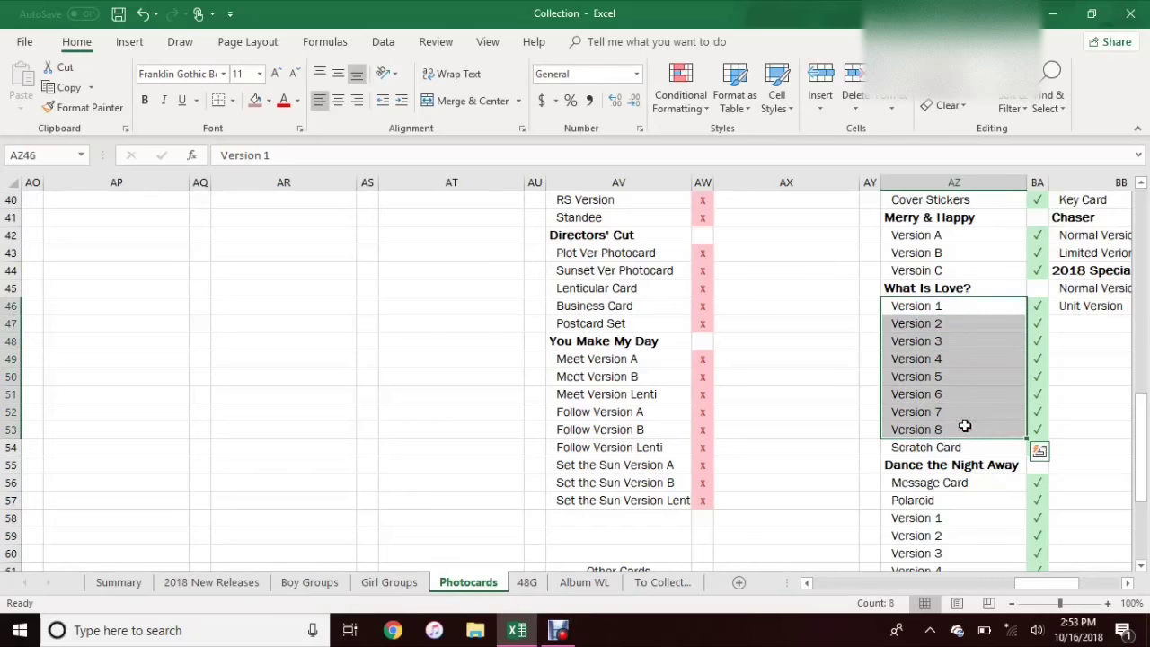
pyautogui.click(963, 416)
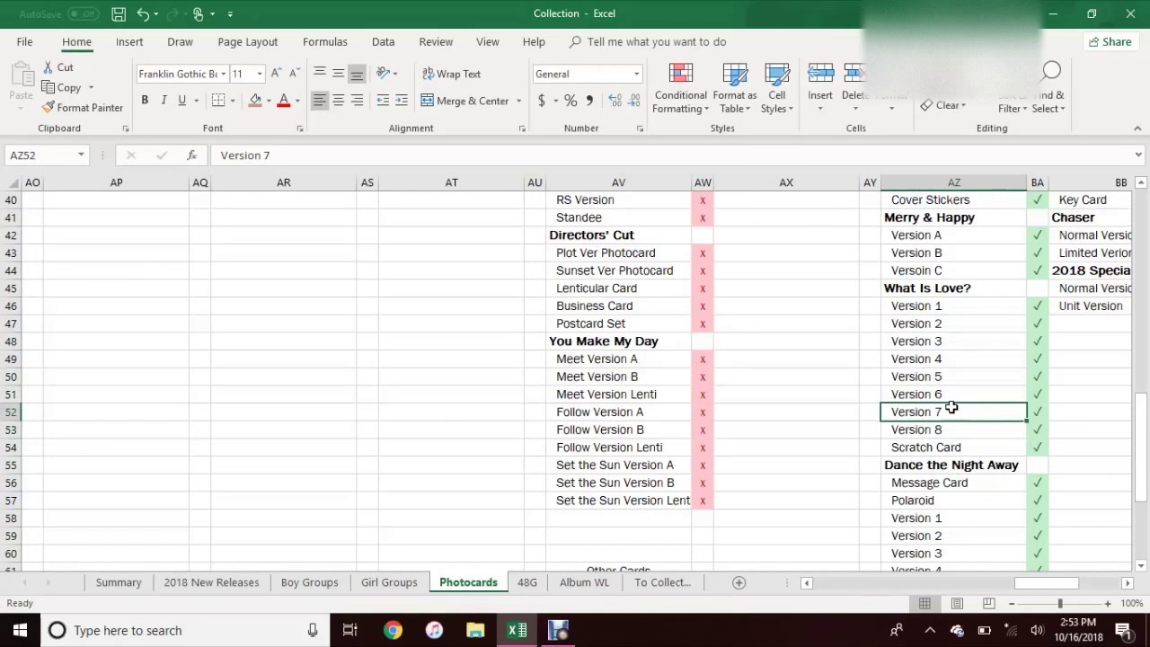
pyautogui.click(965, 433)
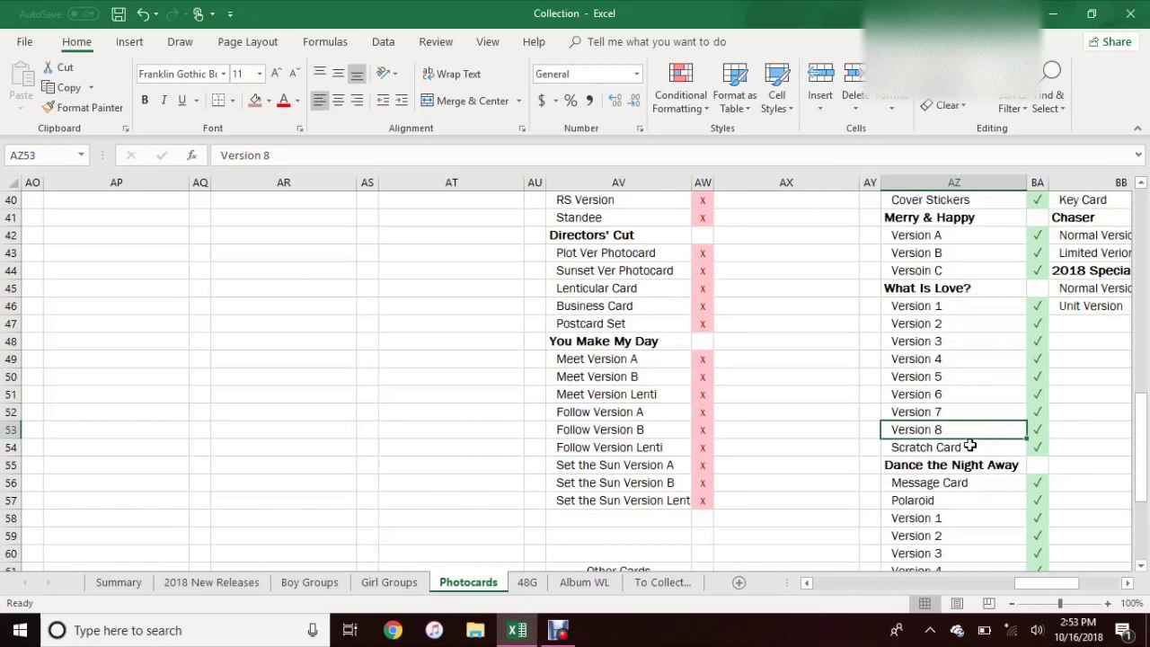
pyautogui.click(970, 446)
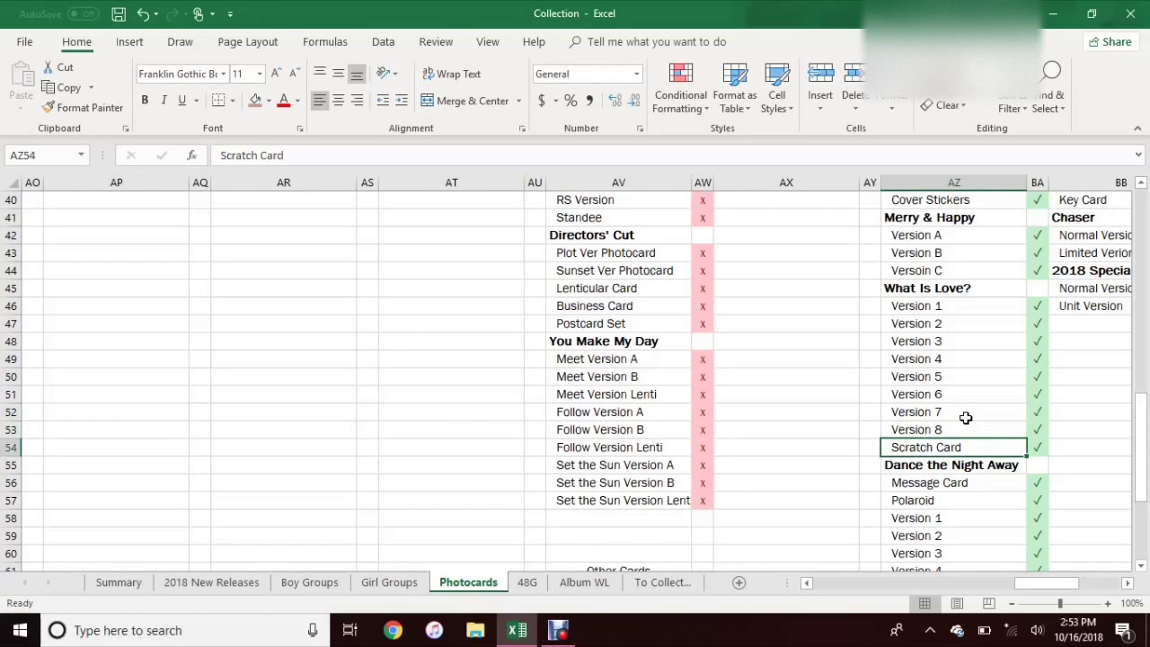
pyautogui.moveTo(1139, 472); pyautogui.dragTo(1141, 494)
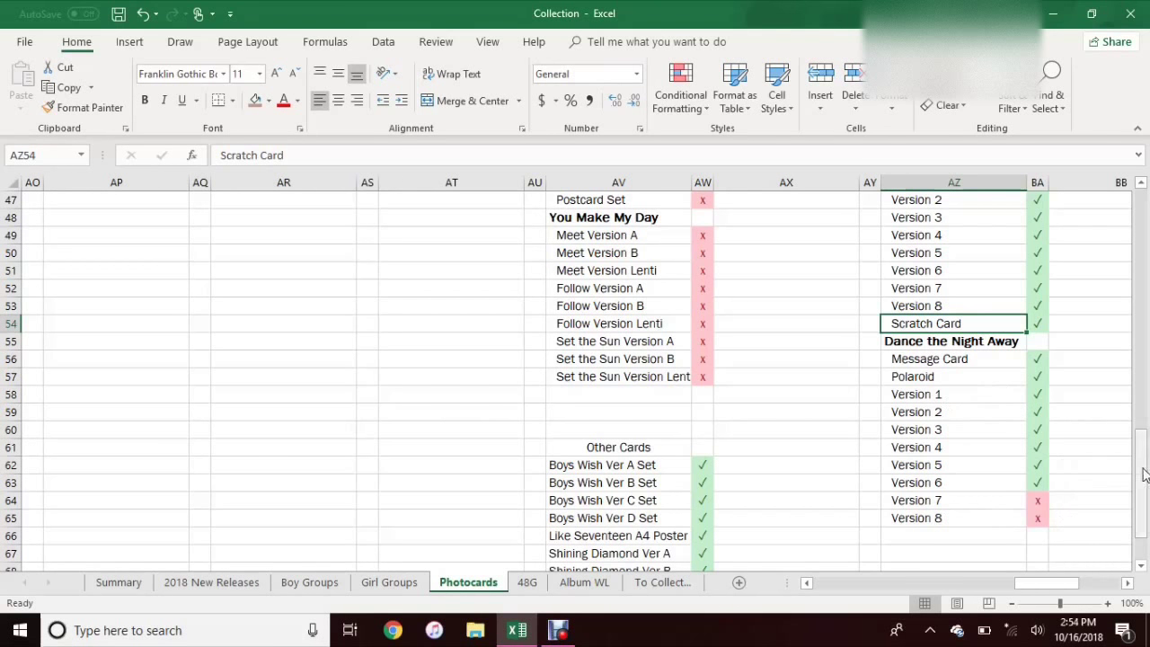
# Step: Examine the Others column in BF with its Wanna One subheading and the members' photocards listed below
pyautogui.moveTo(1144, 474); pyautogui.dragTo(1141, 233)
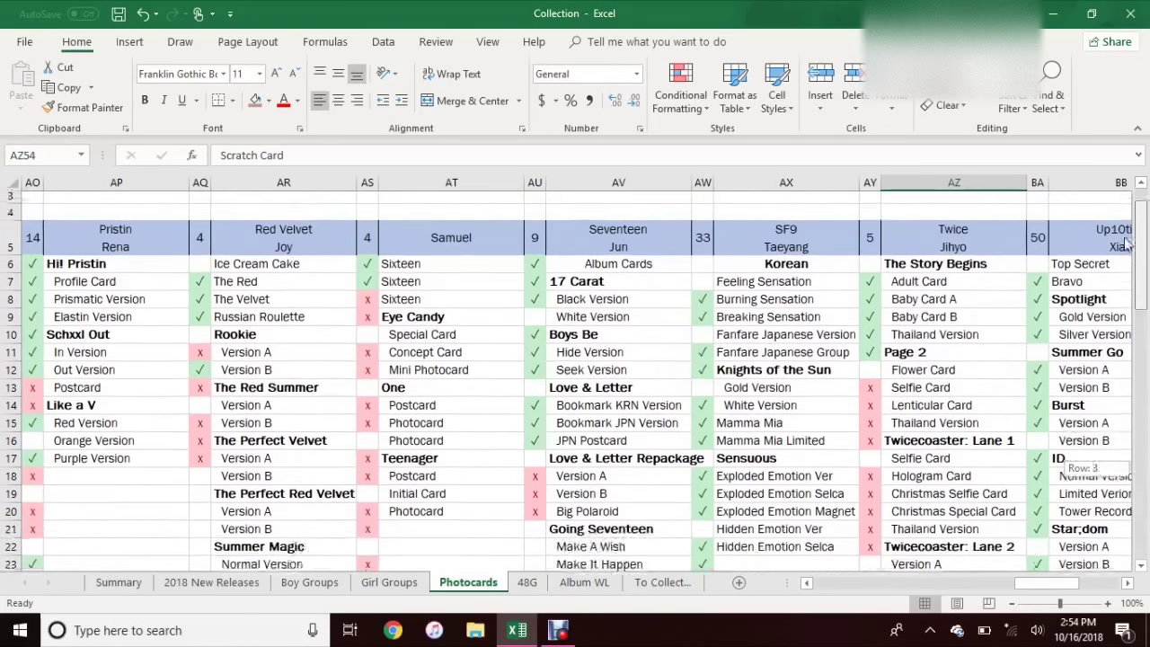
pyautogui.moveTo(1033, 581); pyautogui.dragTo(1047, 548)
pyautogui.moveTo(822, 279)
pyautogui.mouseDown()
pyautogui.moveTo(829, 355)
pyautogui.moveTo(819, 285)
pyautogui.mouseUp()
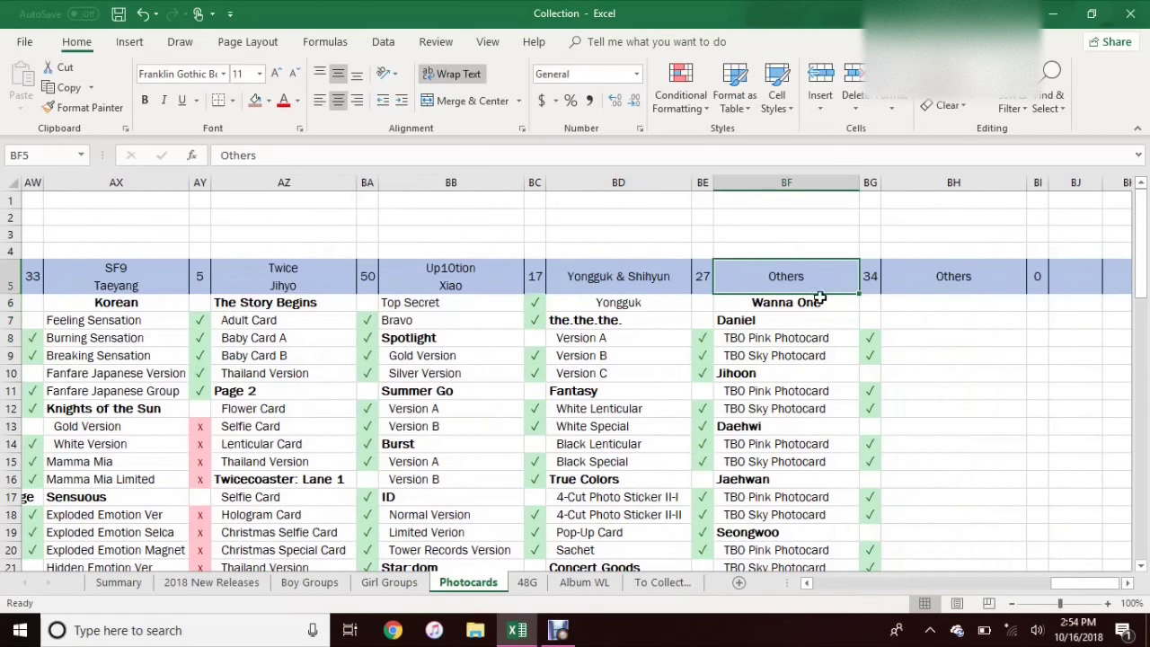
pyautogui.click(799, 304)
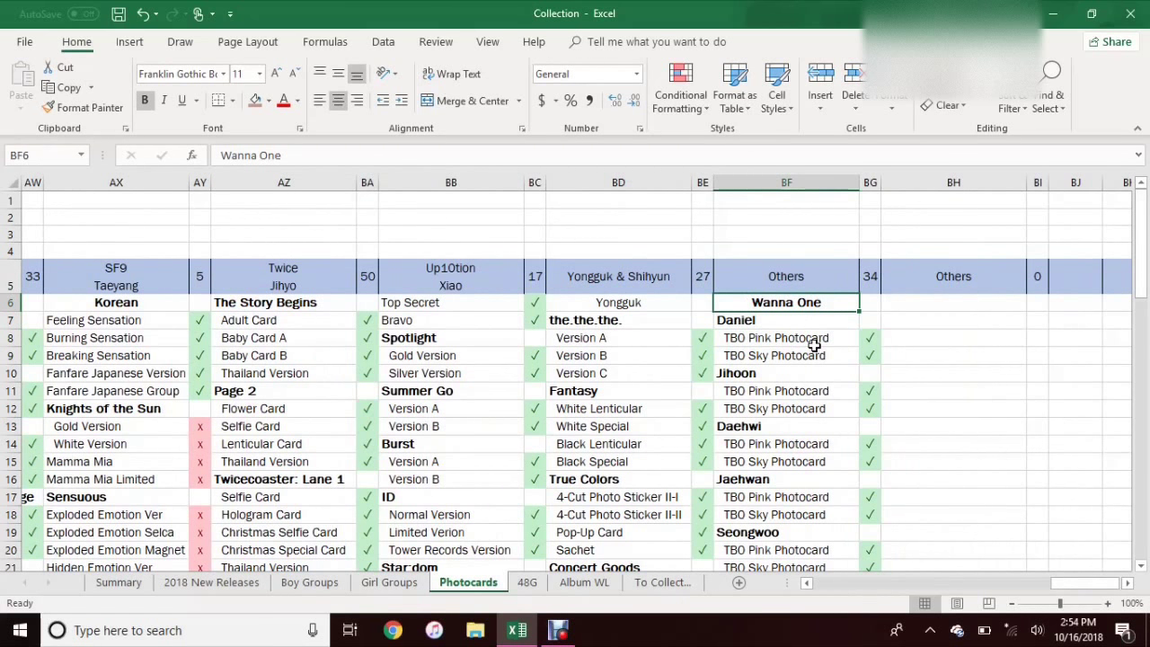
pyautogui.moveTo(1144, 240); pyautogui.dragTo(1127, 198)
pyautogui.click(811, 277)
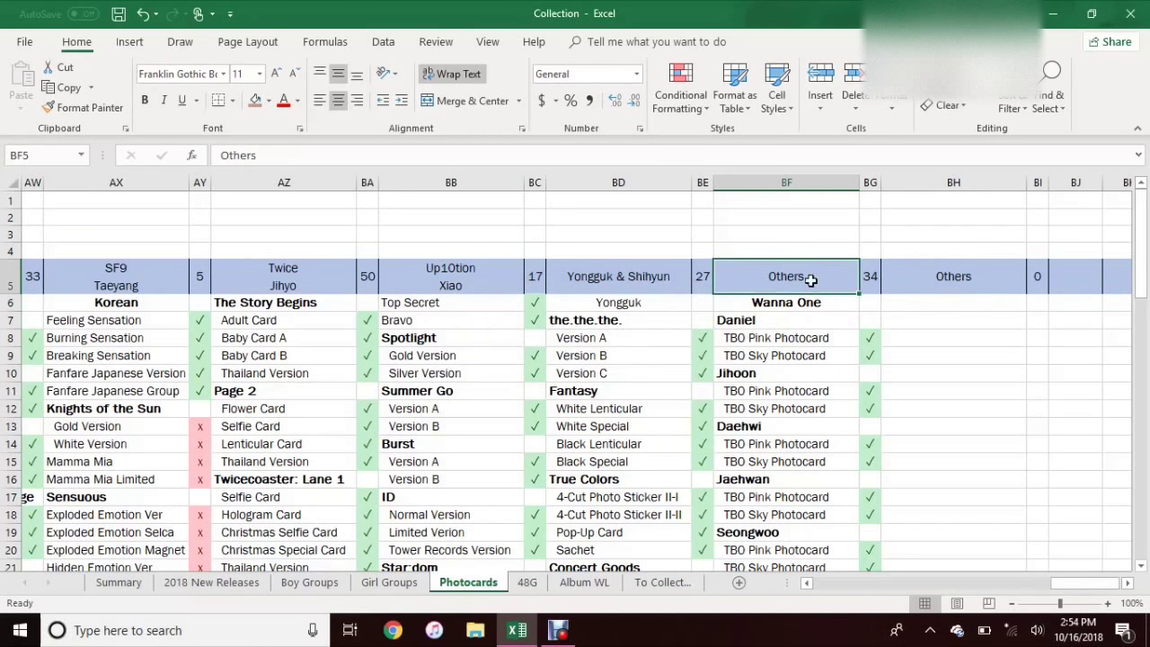
# Step: Inspect the Have total's formula in D1, and switch the Yolo Casual Version's status in K8 to a check mark and back to x
pyautogui.moveTo(1113, 585); pyautogui.dragTo(833, 586)
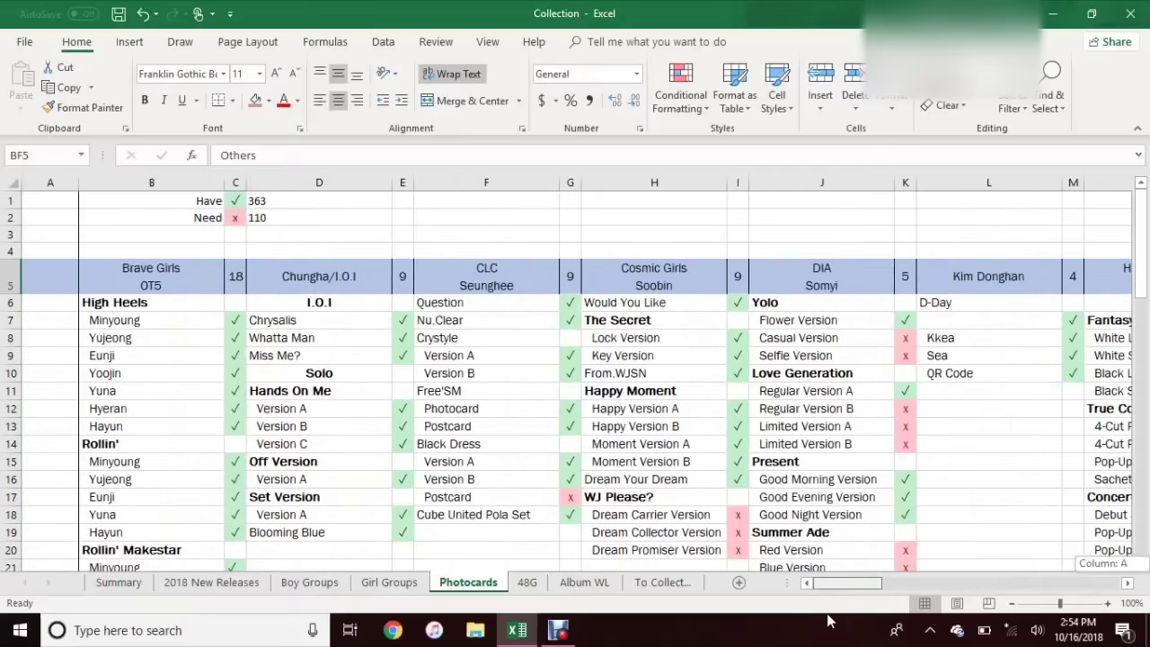
pyautogui.click(310, 198)
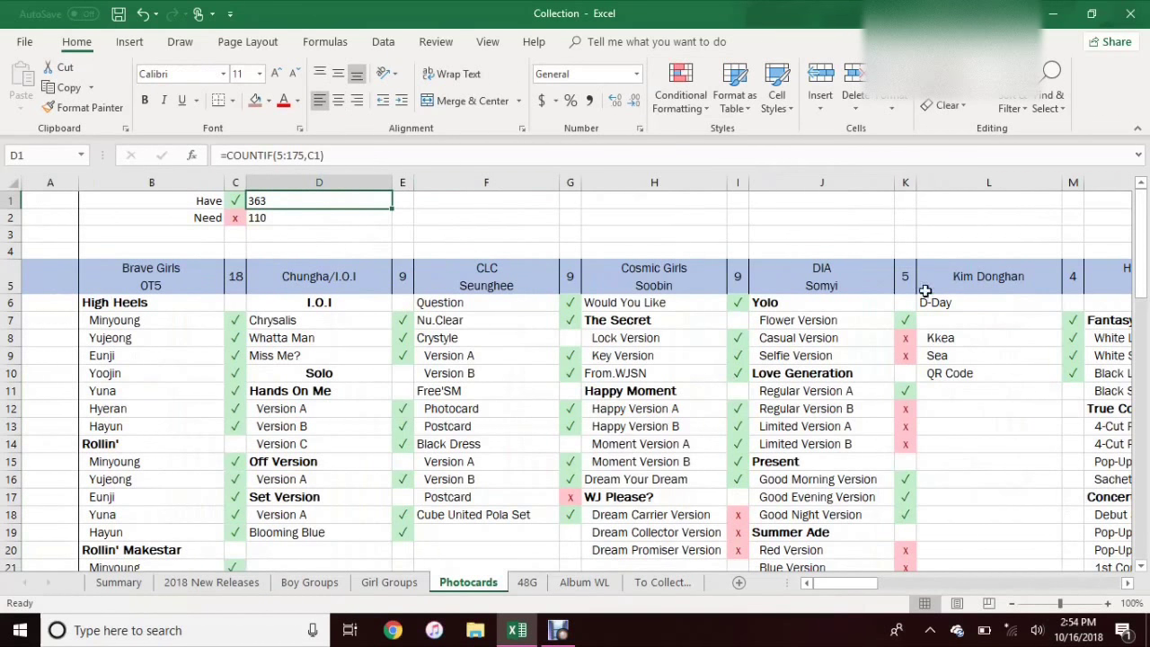
pyautogui.click(905, 338)
pyautogui.click(923, 337)
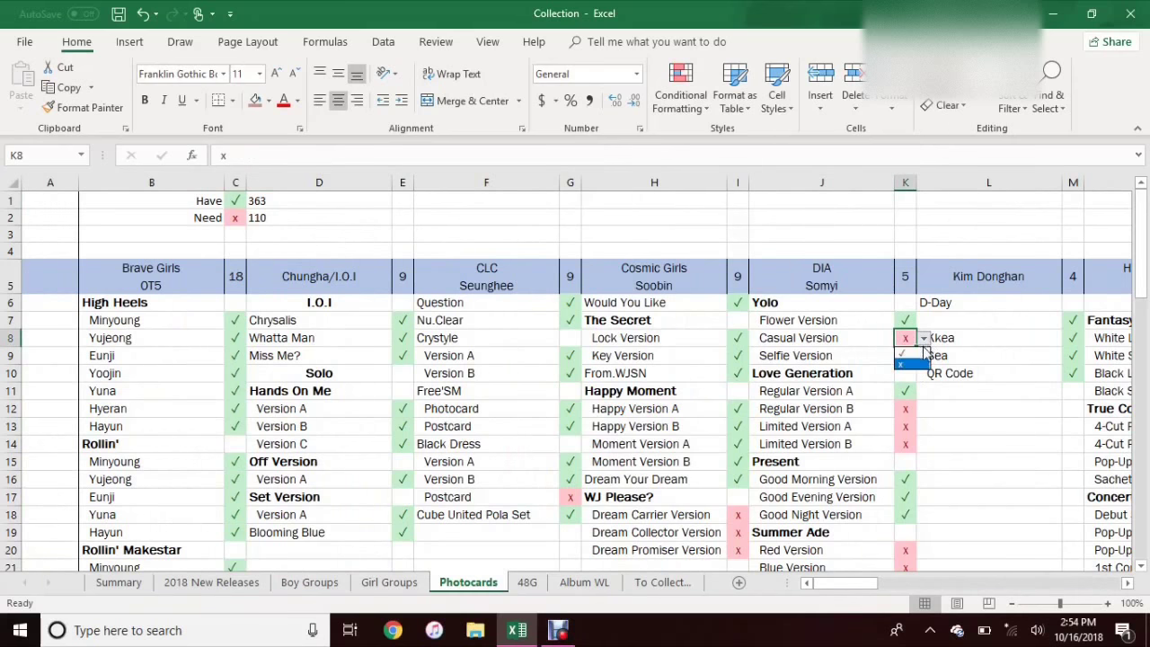
pyautogui.click(916, 354)
pyautogui.click(923, 337)
pyautogui.click(914, 364)
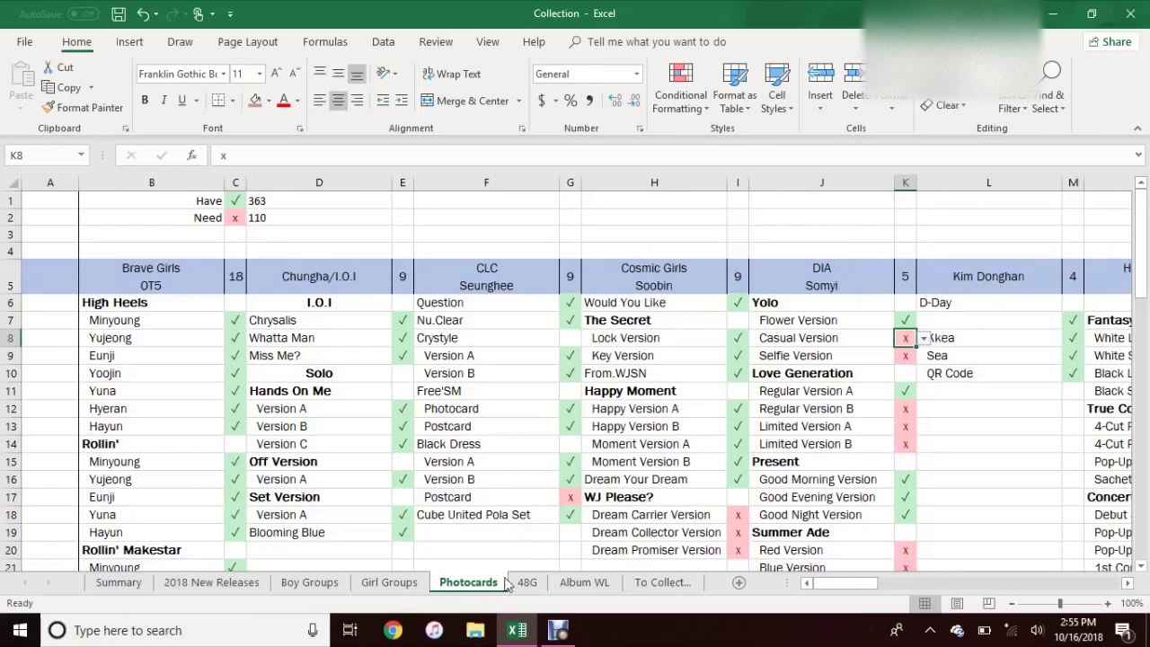
# Step: Open the 48G sheet and examine its album cover, title, release date and release type columns for the AKB48 entries
pyautogui.click(532, 583)
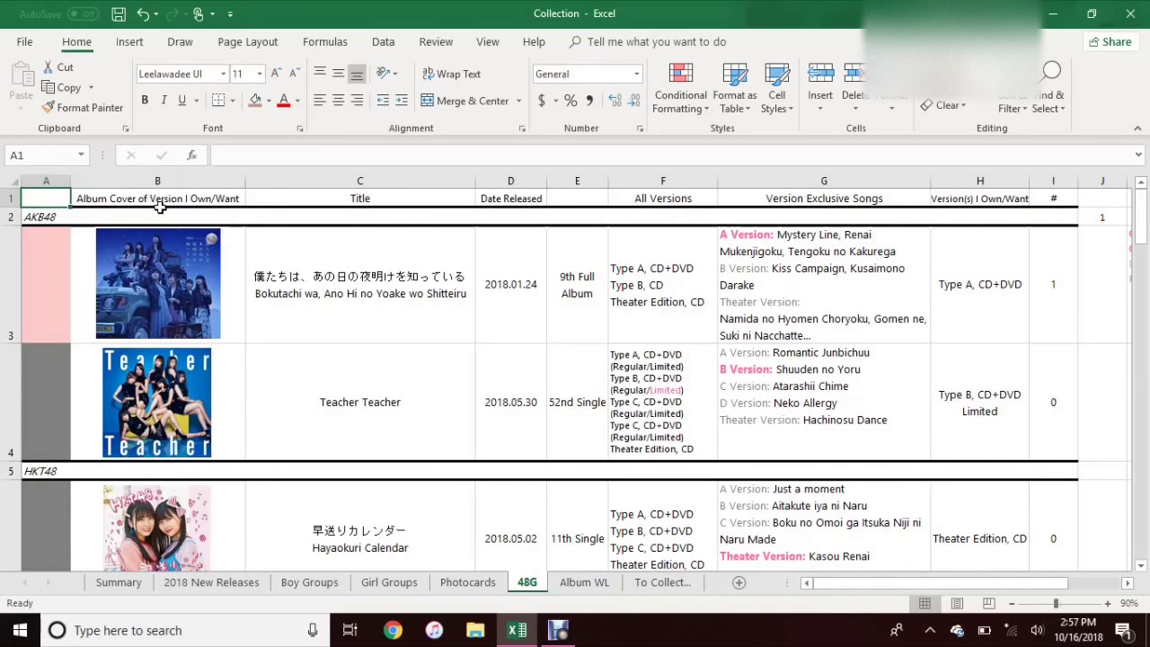
pyautogui.click(118, 200)
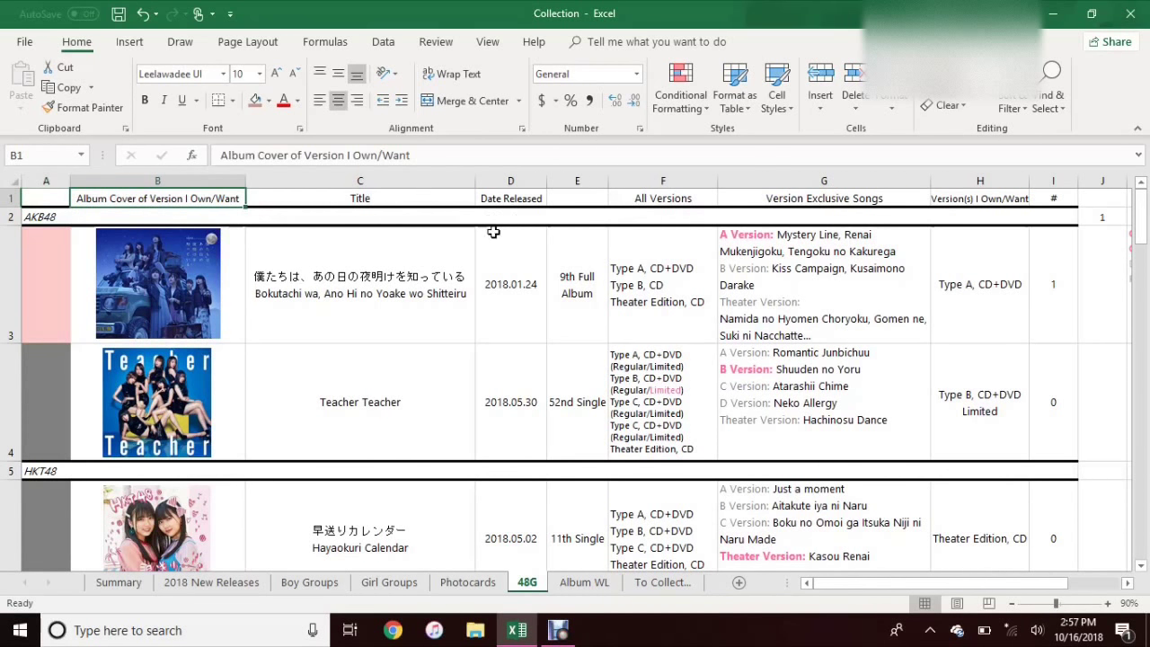
pyautogui.click(422, 199)
pyautogui.click(381, 285)
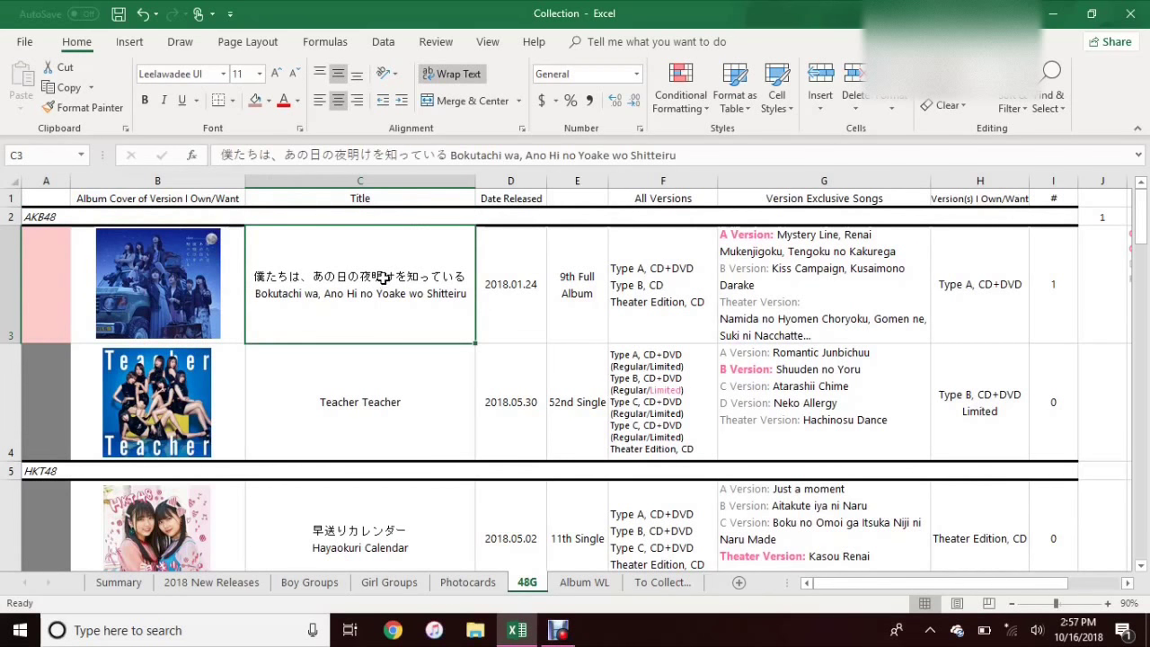
pyautogui.click(510, 198)
pyautogui.moveTo(532, 270); pyautogui.dragTo(536, 370)
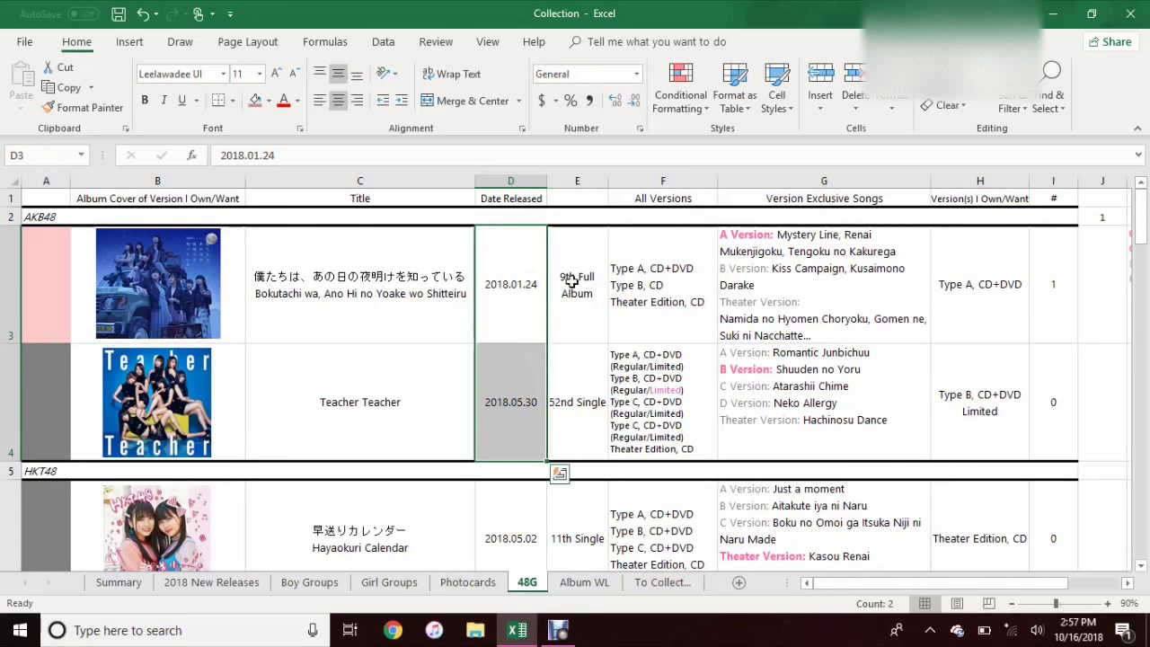
pyautogui.moveTo(577, 271); pyautogui.dragTo(585, 398)
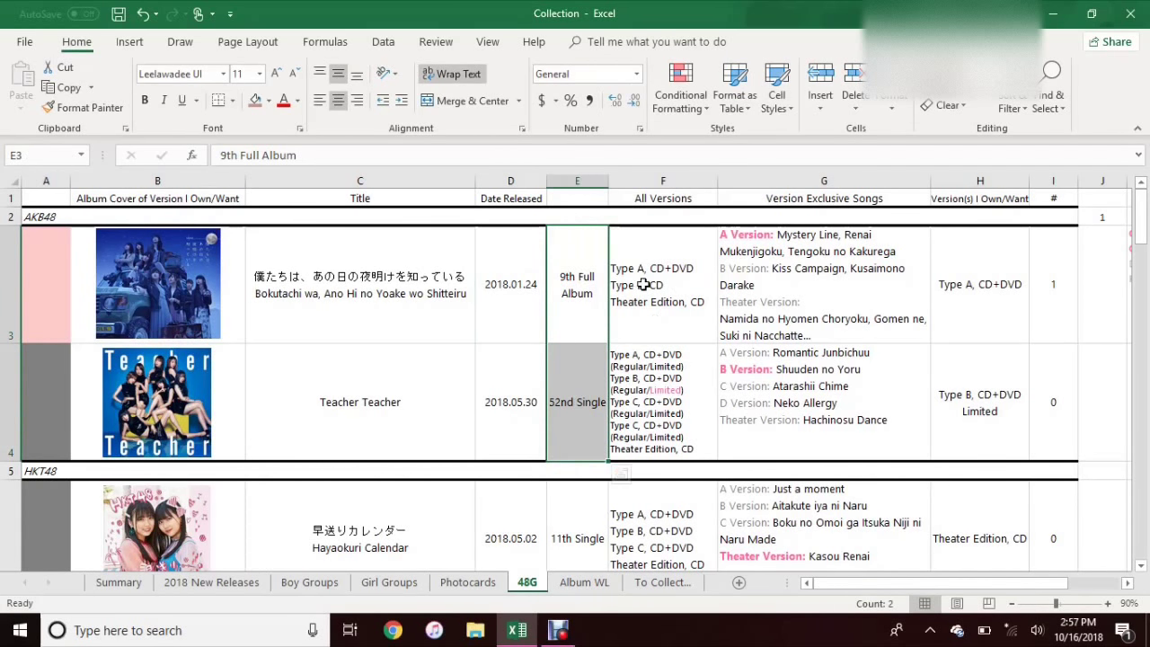
# Step: Compare the All Versions entries of the two AKB48 releases and examine the first release's Version Exclusive Songs
pyautogui.moveTo(613, 284); pyautogui.dragTo(656, 392)
pyautogui.click(697, 316)
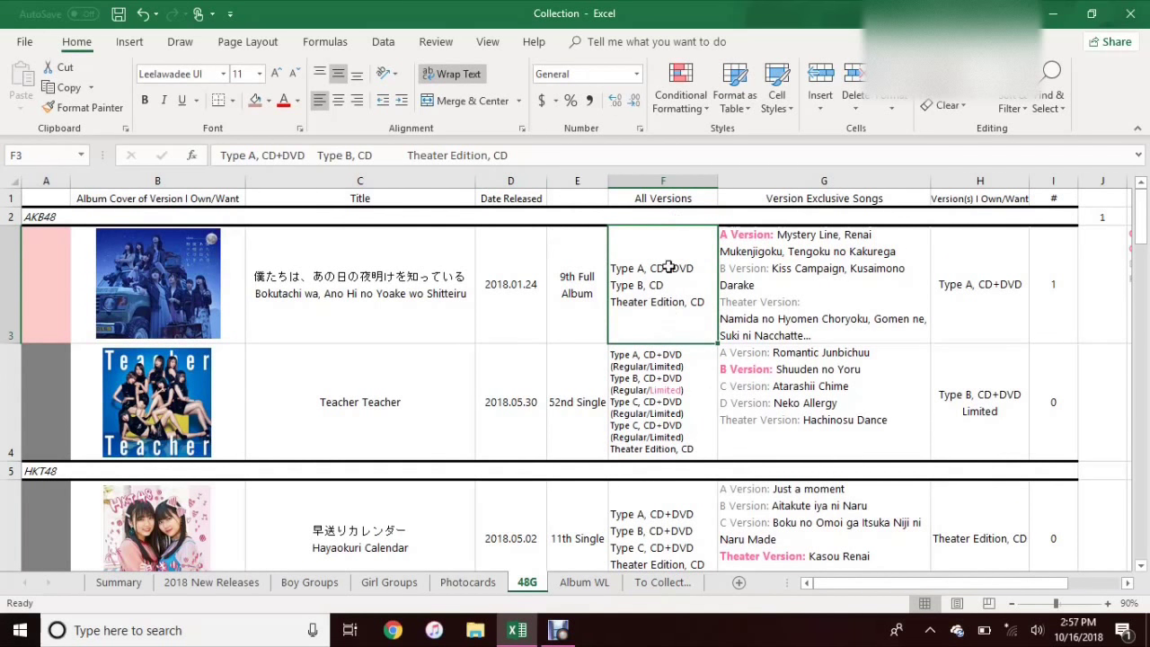
pyautogui.click(677, 407)
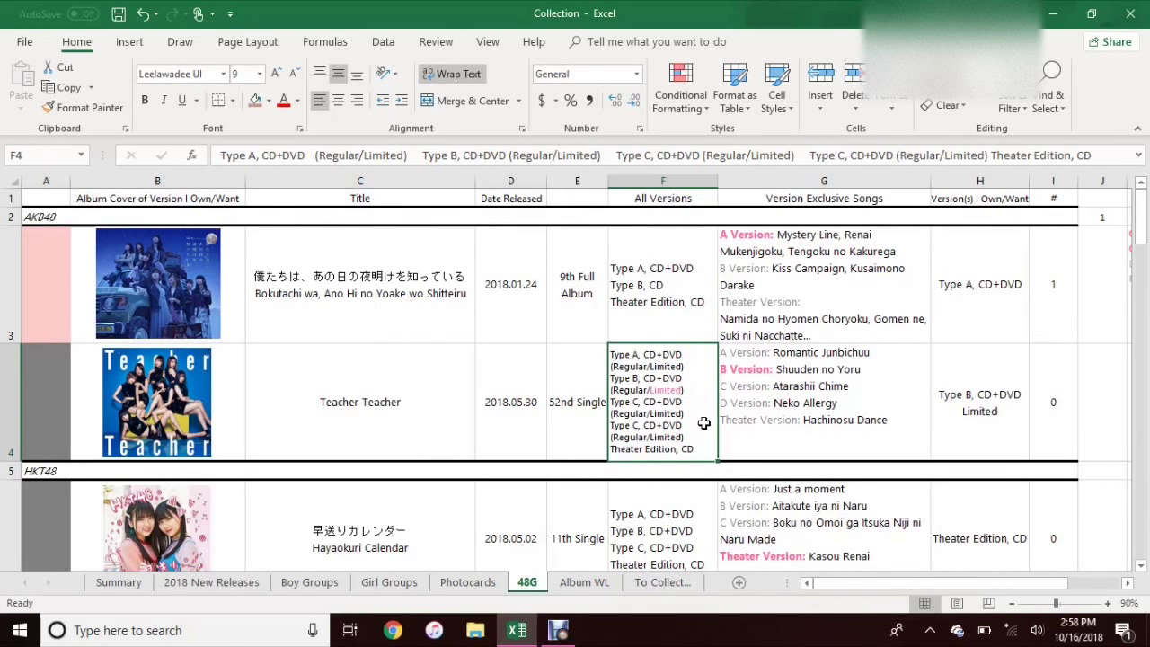
pyautogui.click(705, 301)
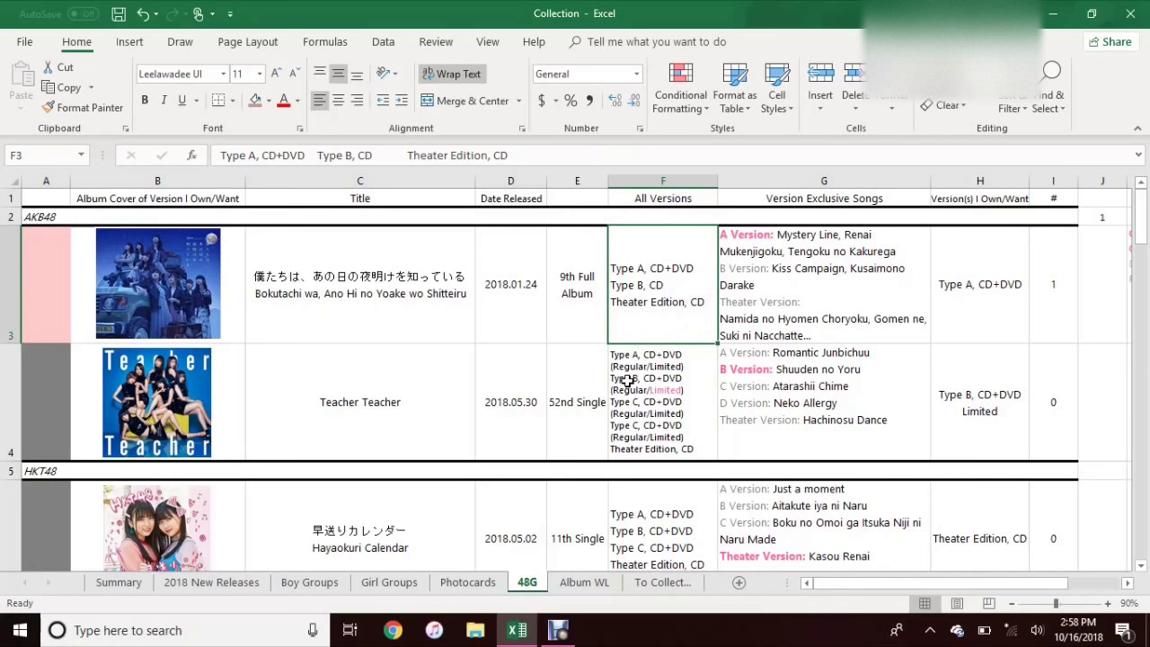
pyautogui.click(778, 269)
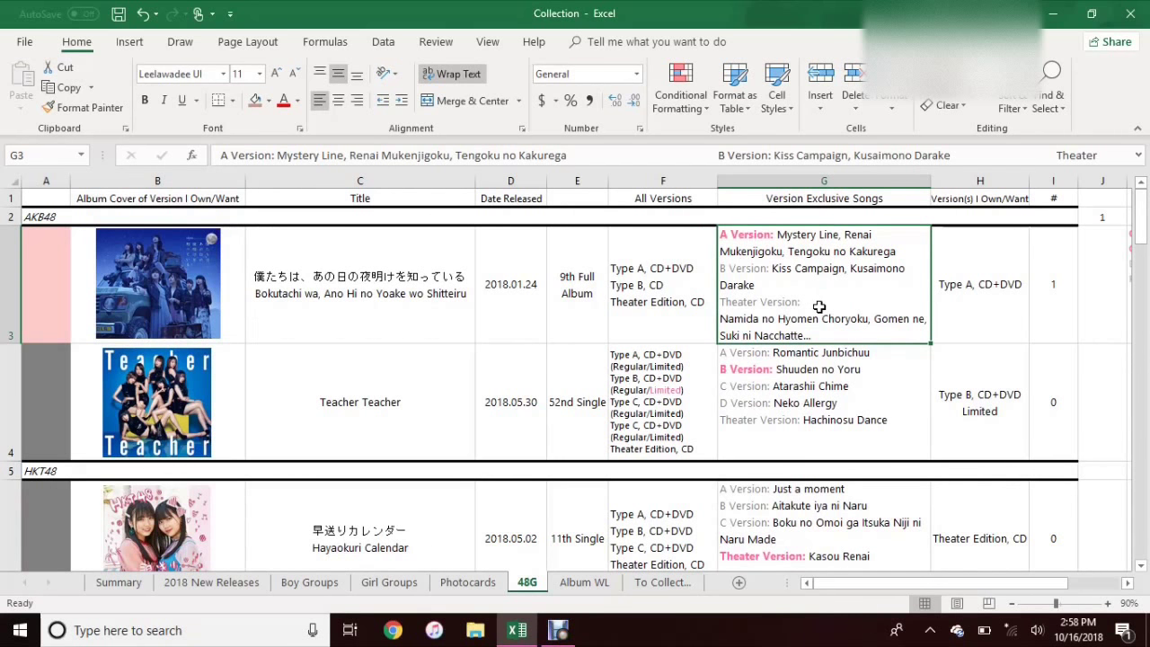
# Step: Examine the first AKB48 album's owned or wanted version, title, release date, # value and coloured status cell in A3
pyautogui.click(1001, 278)
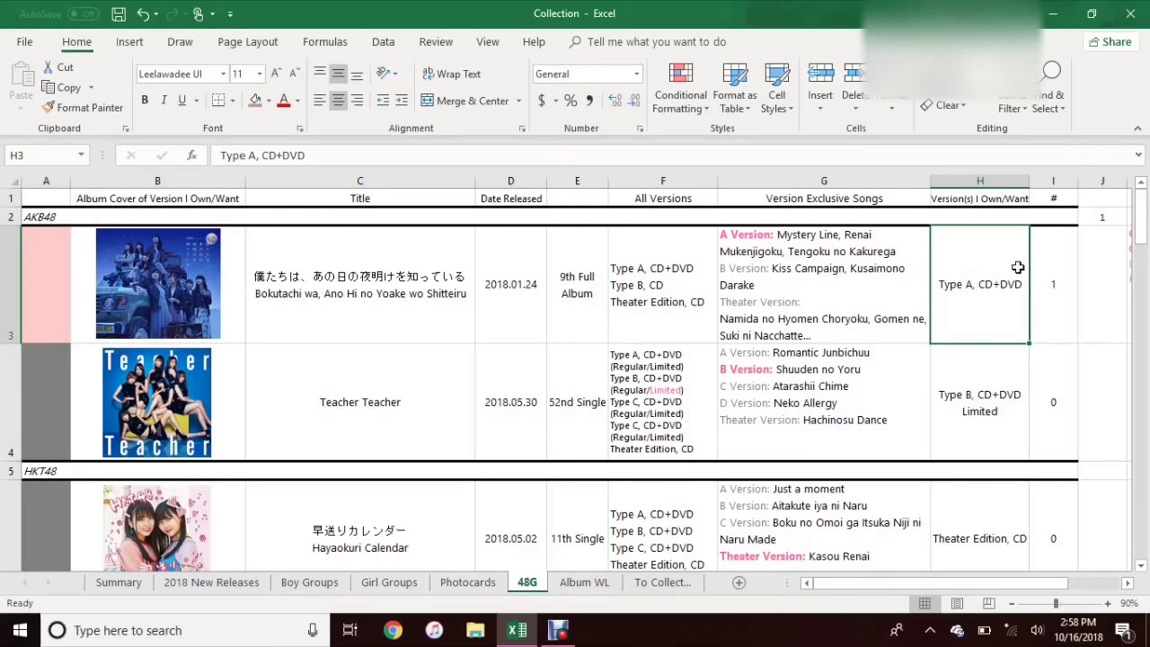
pyautogui.moveTo(1029, 285); pyautogui.dragTo(335, 285)
pyautogui.click(338, 285)
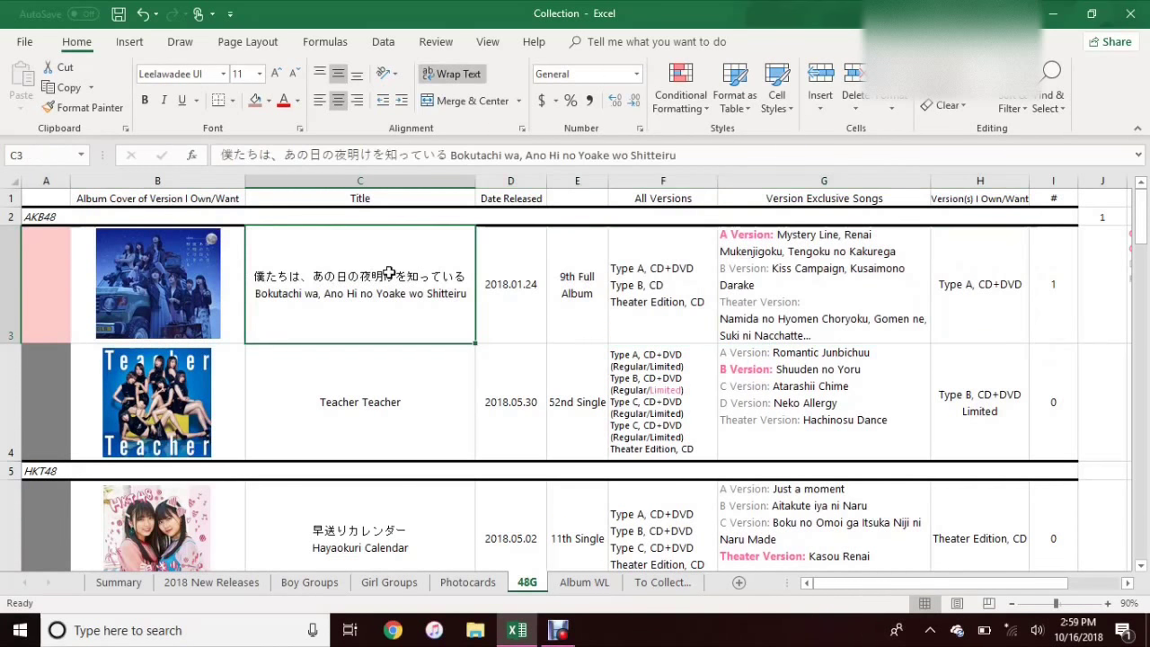
pyautogui.click(491, 291)
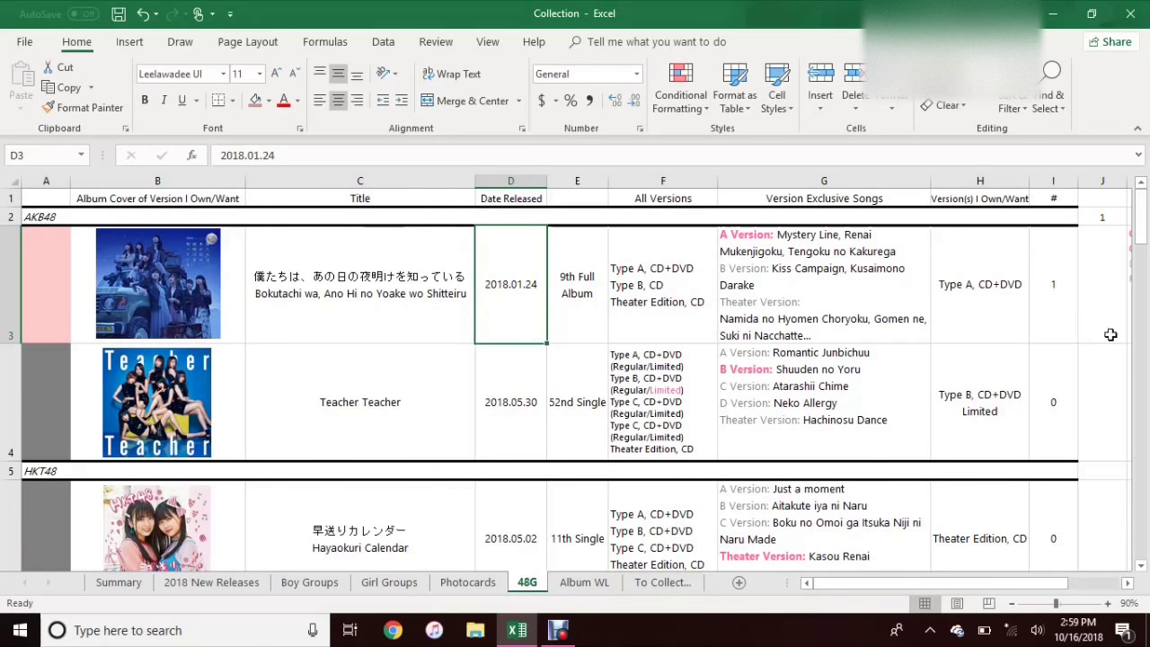
pyautogui.click(1047, 322)
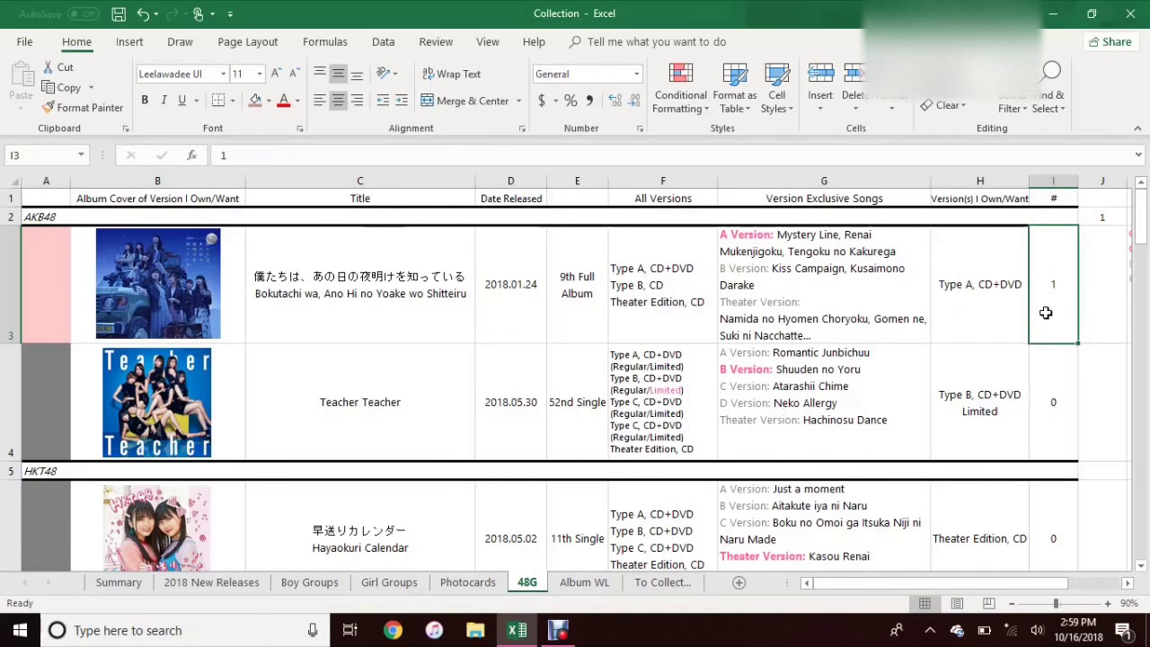
pyautogui.click(64, 291)
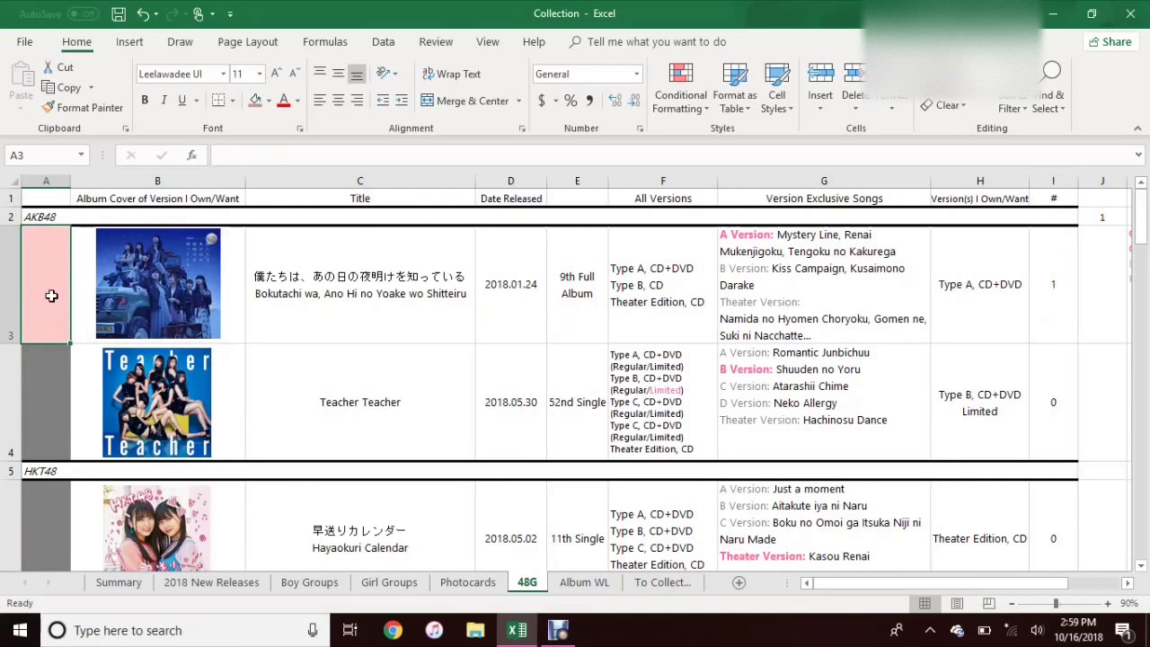
# Step: Compare the # values of the two AKB48 releases and inspect the total's SUM formula in J2
pyautogui.click(64, 366)
pyautogui.click(1058, 386)
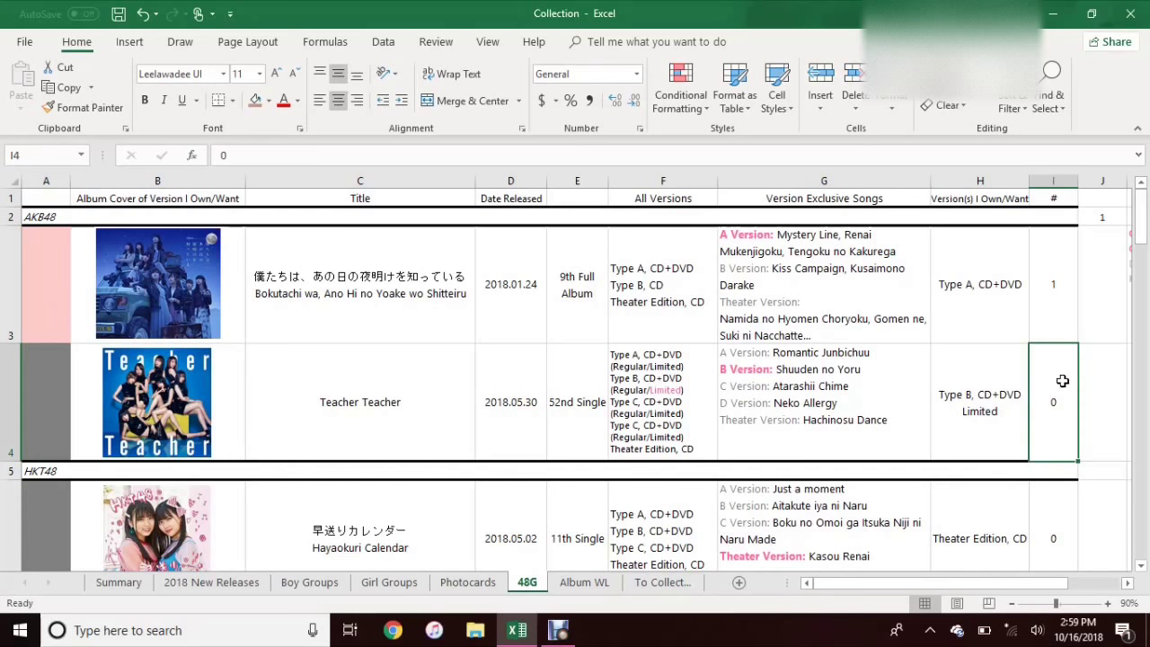
pyautogui.click(1102, 219)
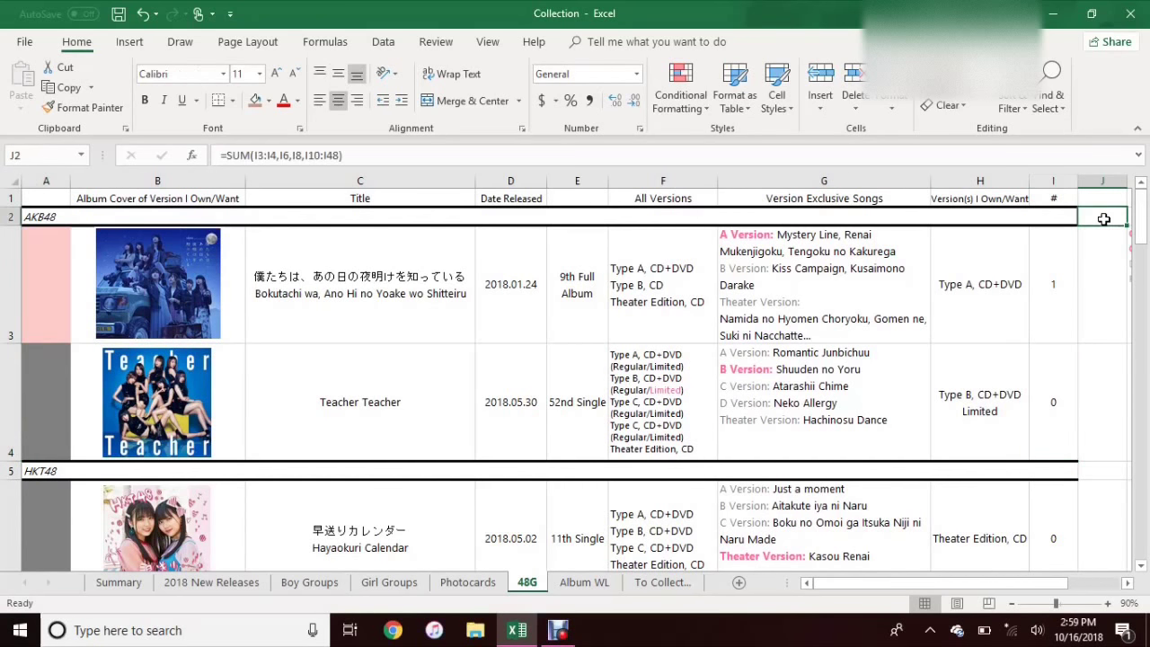
pyautogui.click(1056, 323)
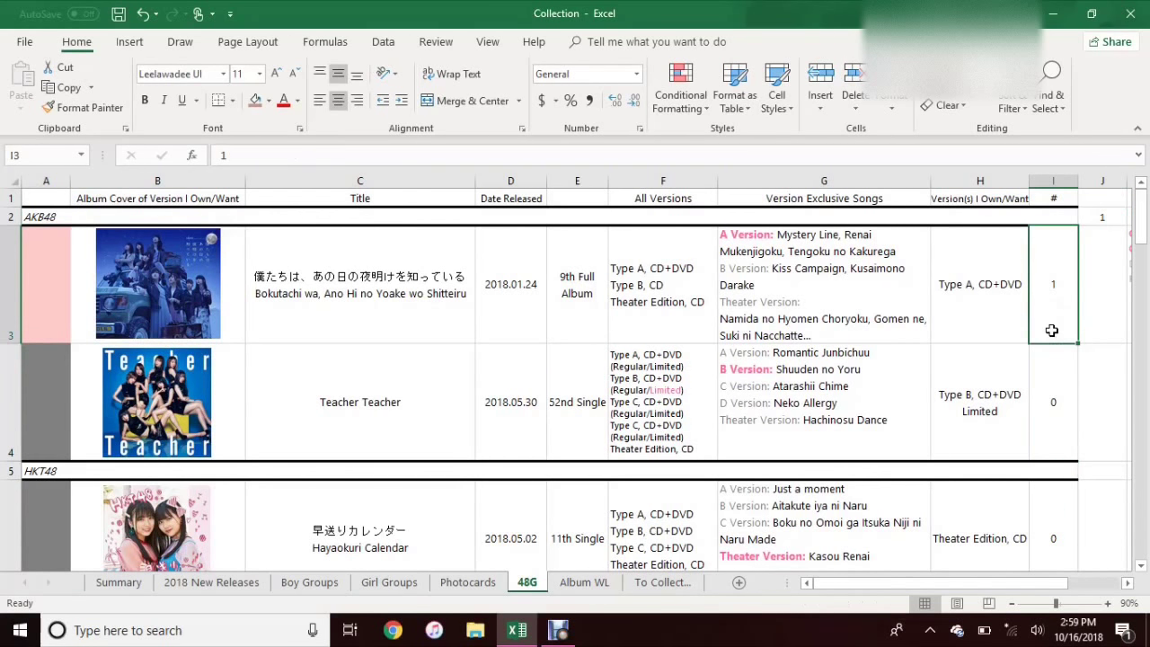
pyautogui.click(1049, 440)
pyautogui.click(1060, 334)
pyautogui.click(1055, 368)
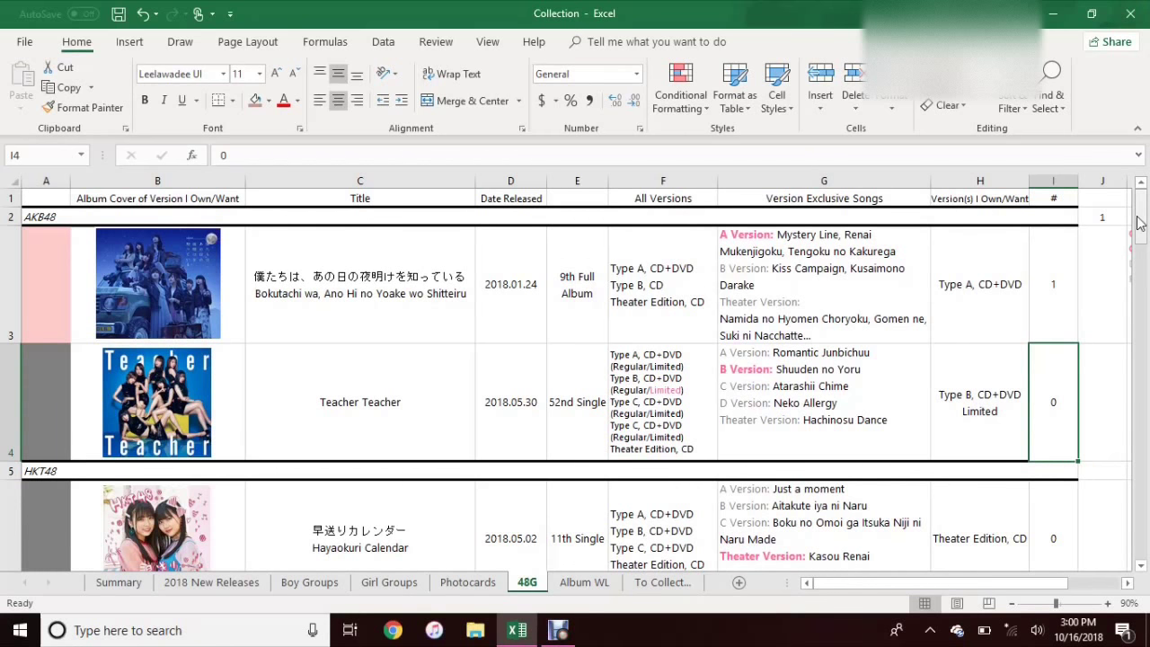
# Step: Examine the Version Exclusive Songs and album cover of the Teacher Teacher single
pyautogui.moveTo(1139, 221); pyautogui.dragTo(1147, 269)
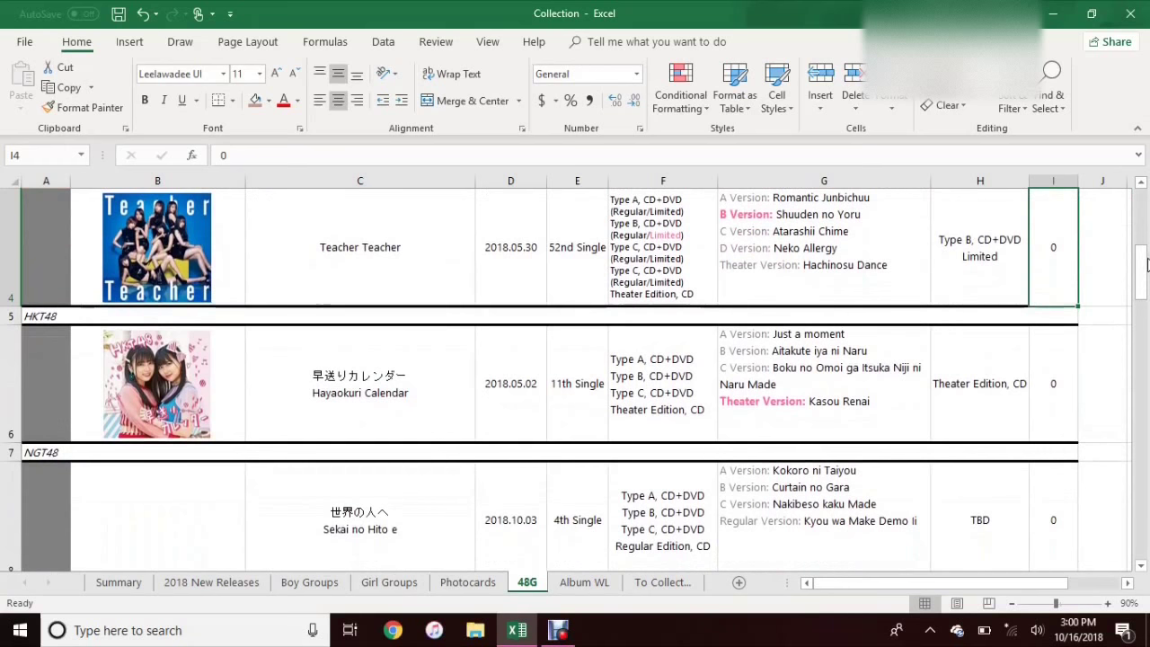
pyautogui.click(833, 250)
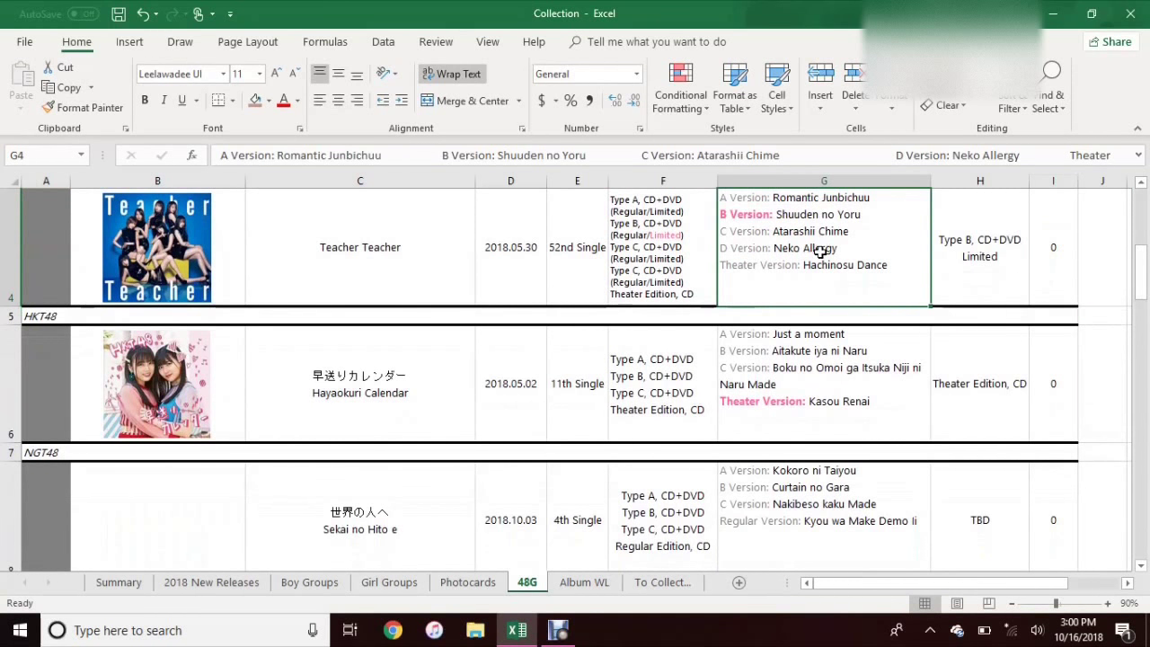
pyautogui.click(230, 230)
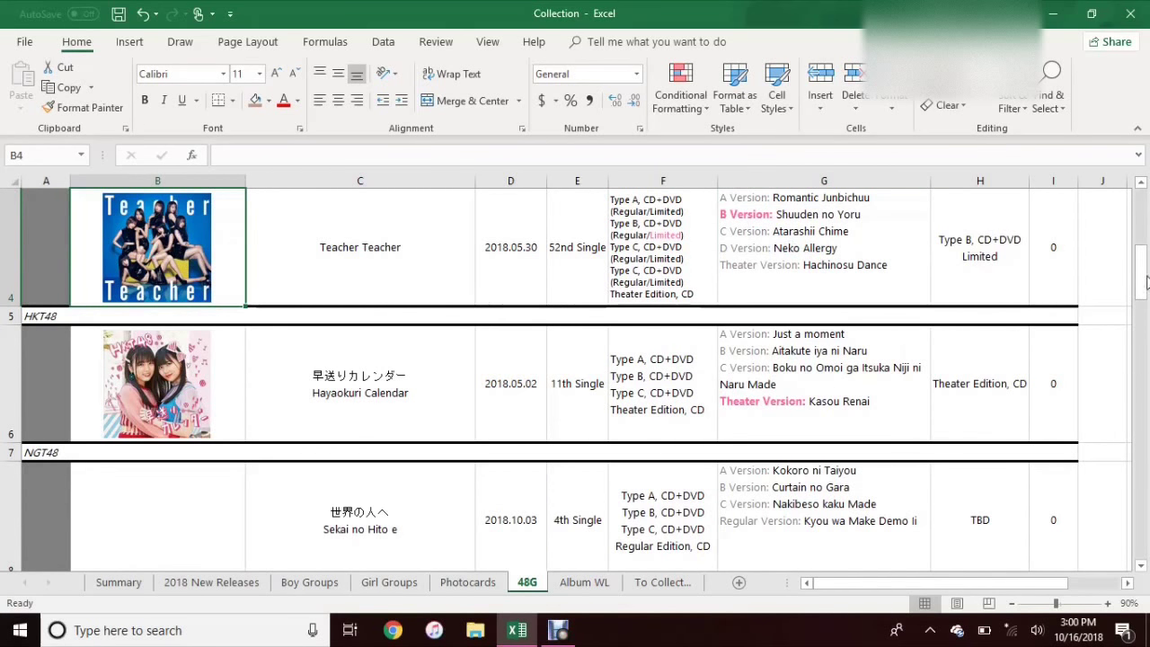
# Step: Examine the HKT48 single Hayaokuri Calendar's Version Exclusive Songs against its album cover
pyautogui.moveTo(1142, 269); pyautogui.dragTo(1142, 291)
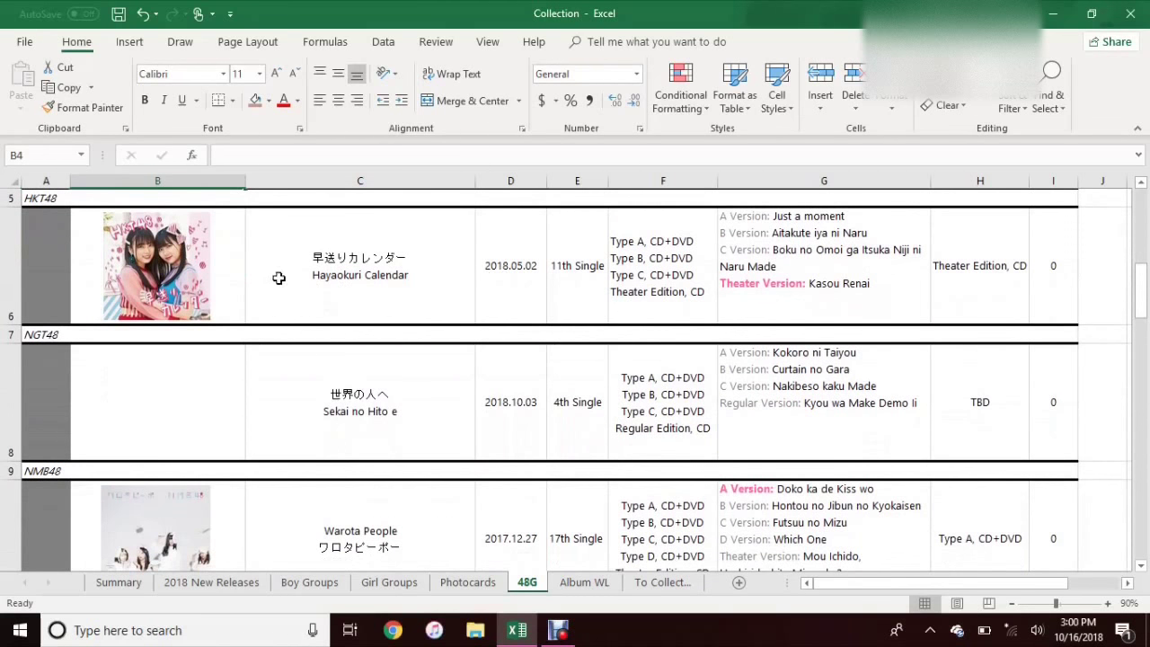
pyautogui.click(841, 279)
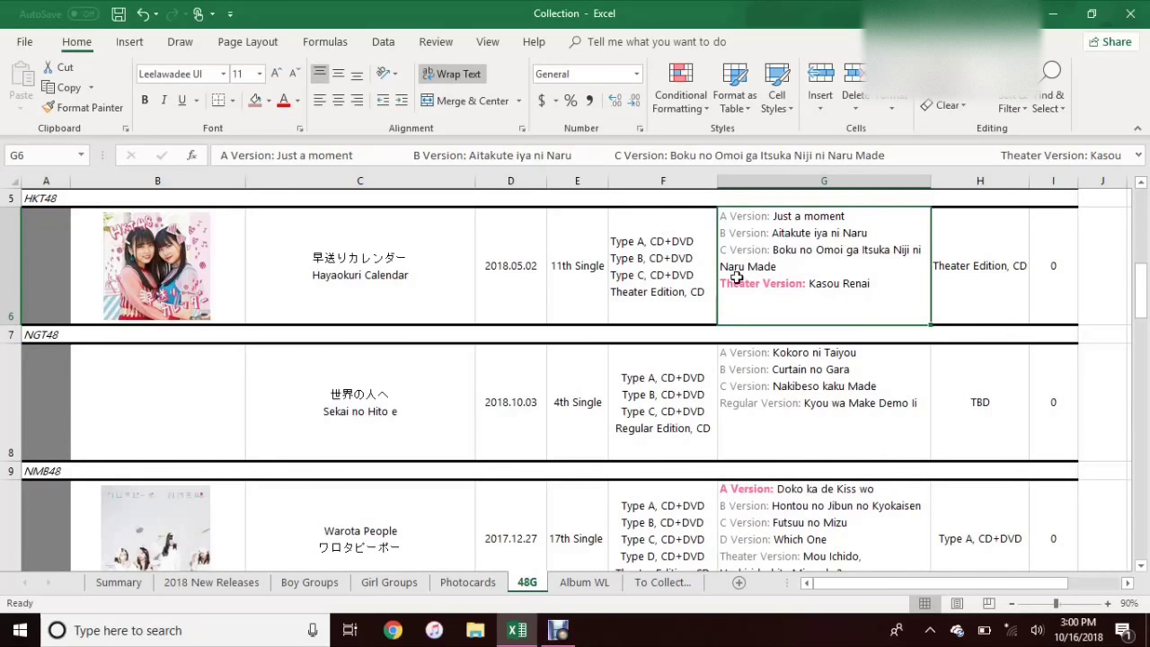
pyautogui.click(224, 260)
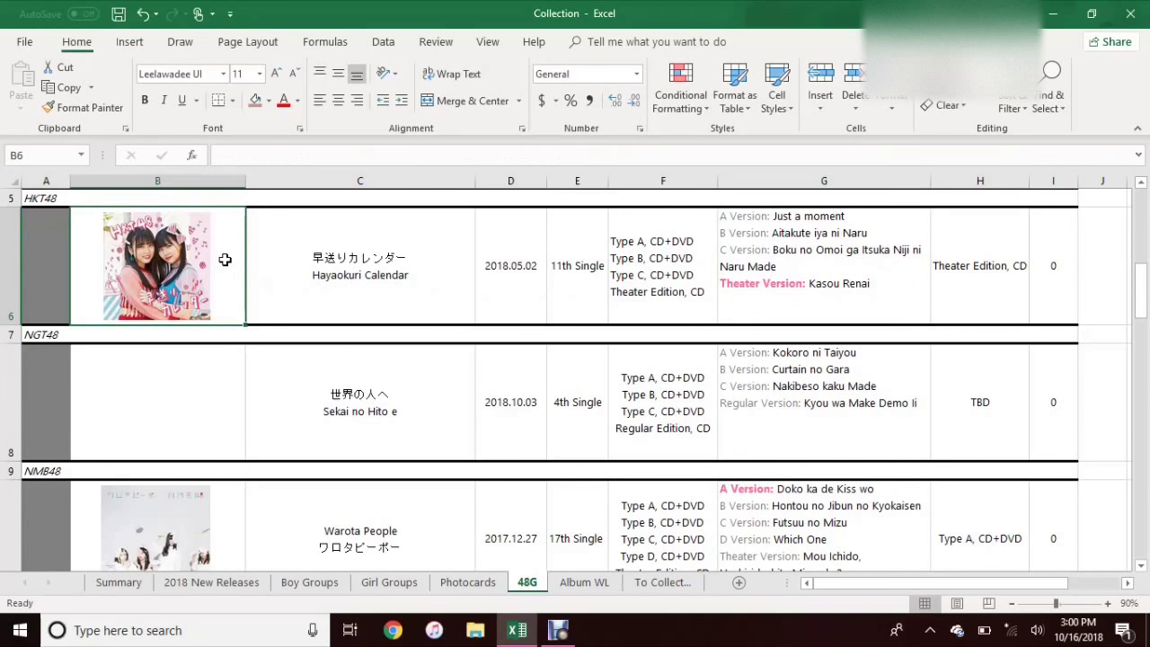
pyautogui.click(858, 310)
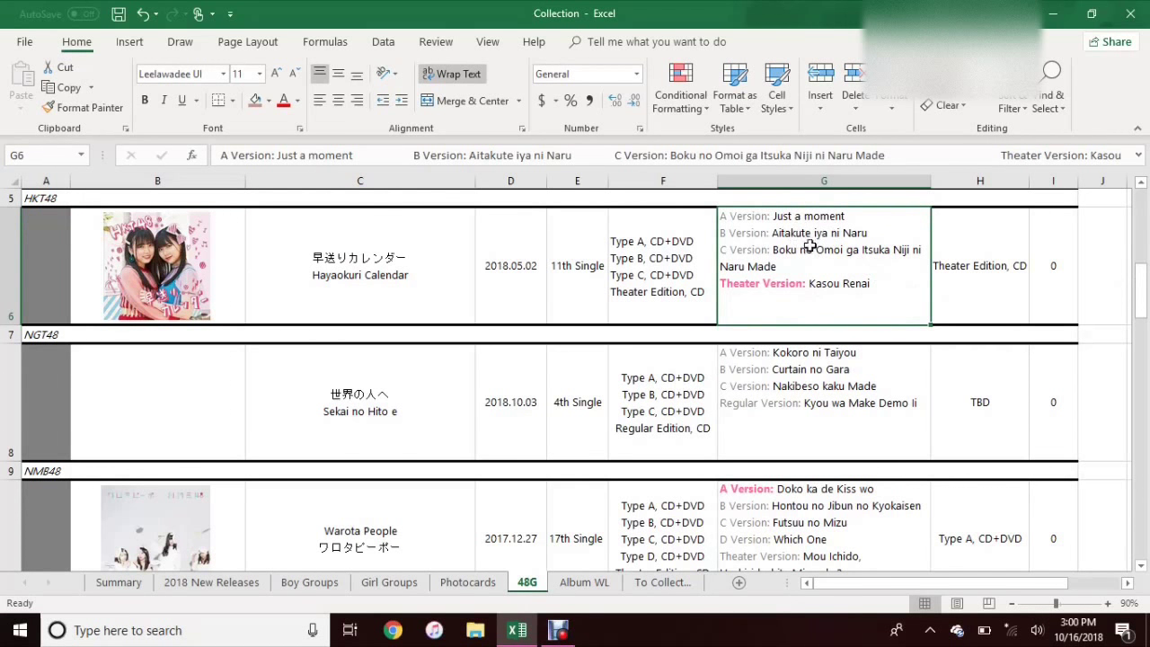
# Step: Examine the NGT48 single Sekai no Hito e's exclusive songs, album cover cell and title
pyautogui.moveTo(1144, 288); pyautogui.dragTo(1145, 312)
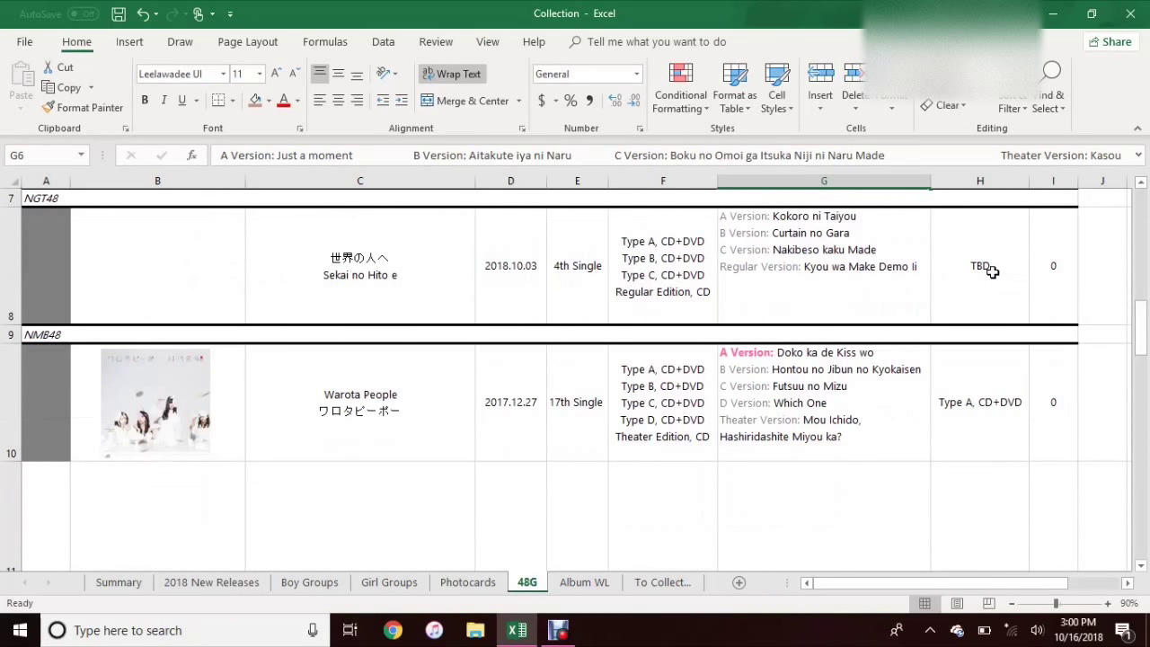
pyautogui.click(816, 245)
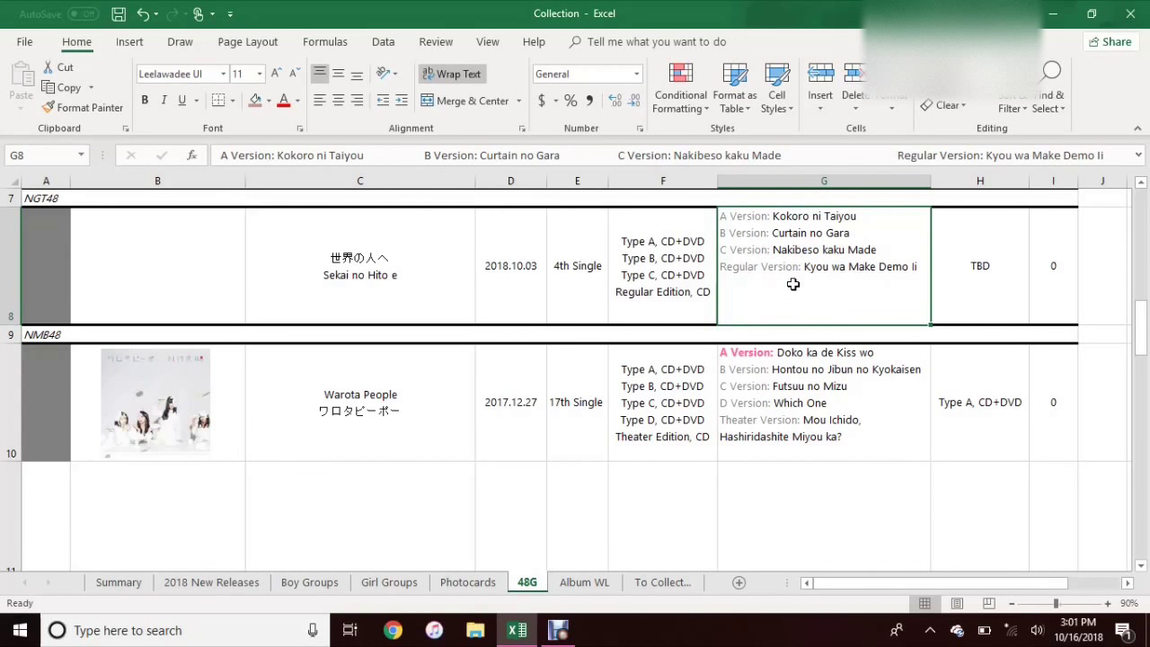
pyautogui.click(170, 255)
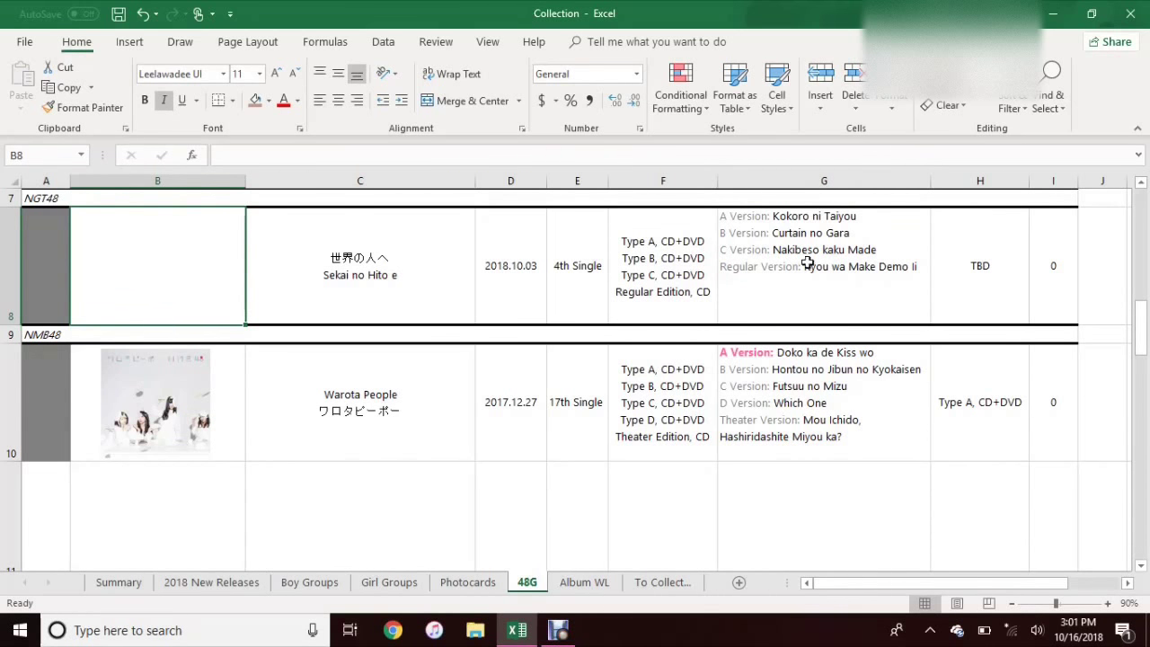
pyautogui.click(732, 264)
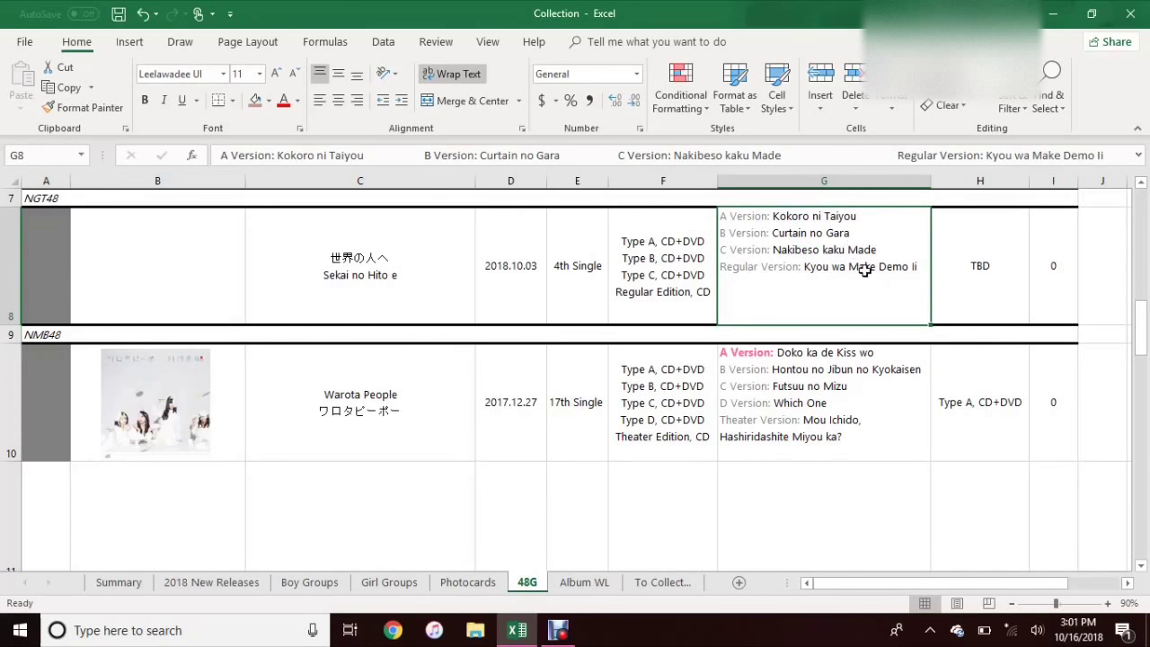
pyautogui.click(109, 278)
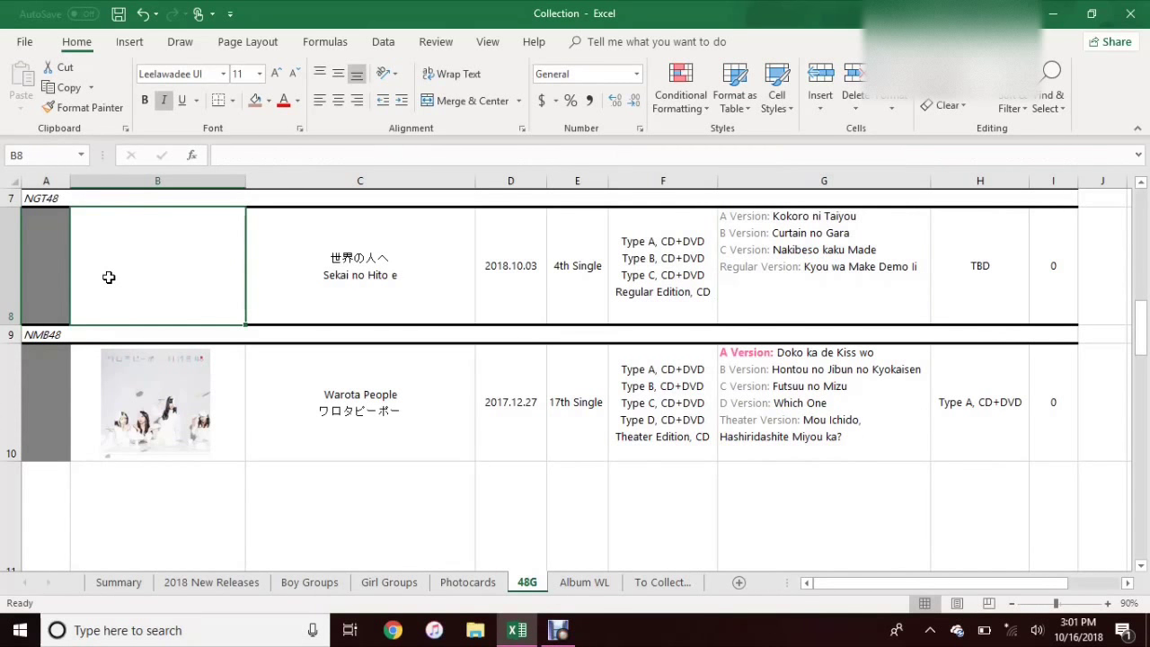
pyautogui.click(377, 289)
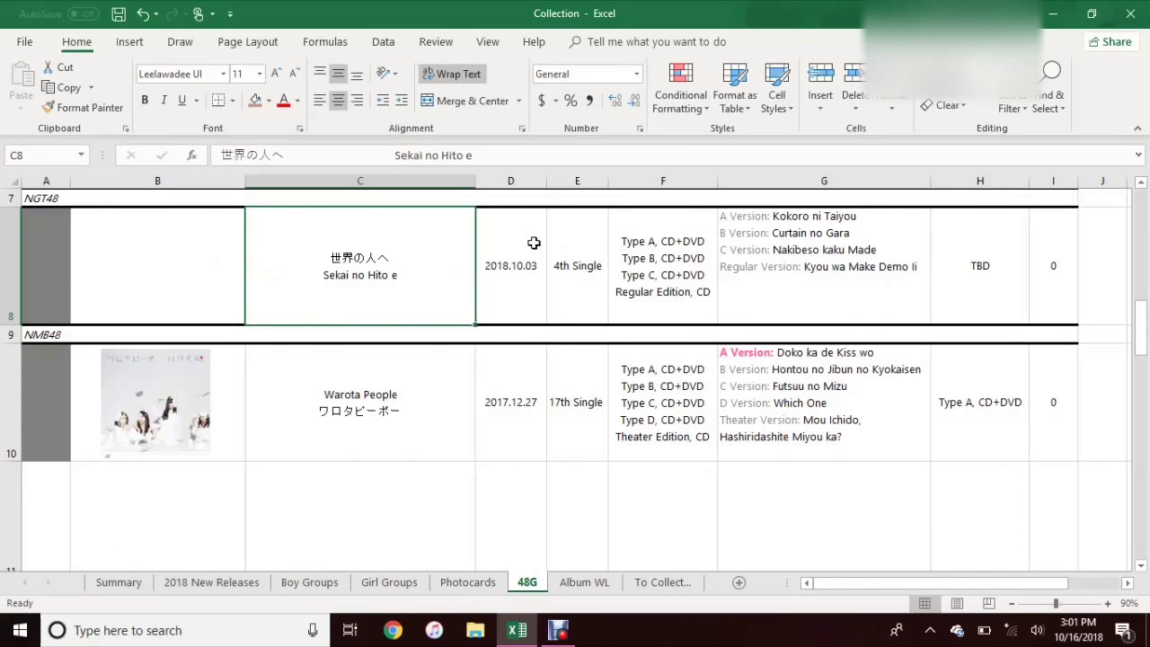
# Step: Examine the NMB48 single Warota People's Version Exclusive Songs and album cover
pyautogui.moveTo(244, 392); pyautogui.dragTo(264, 387)
pyautogui.click(871, 400)
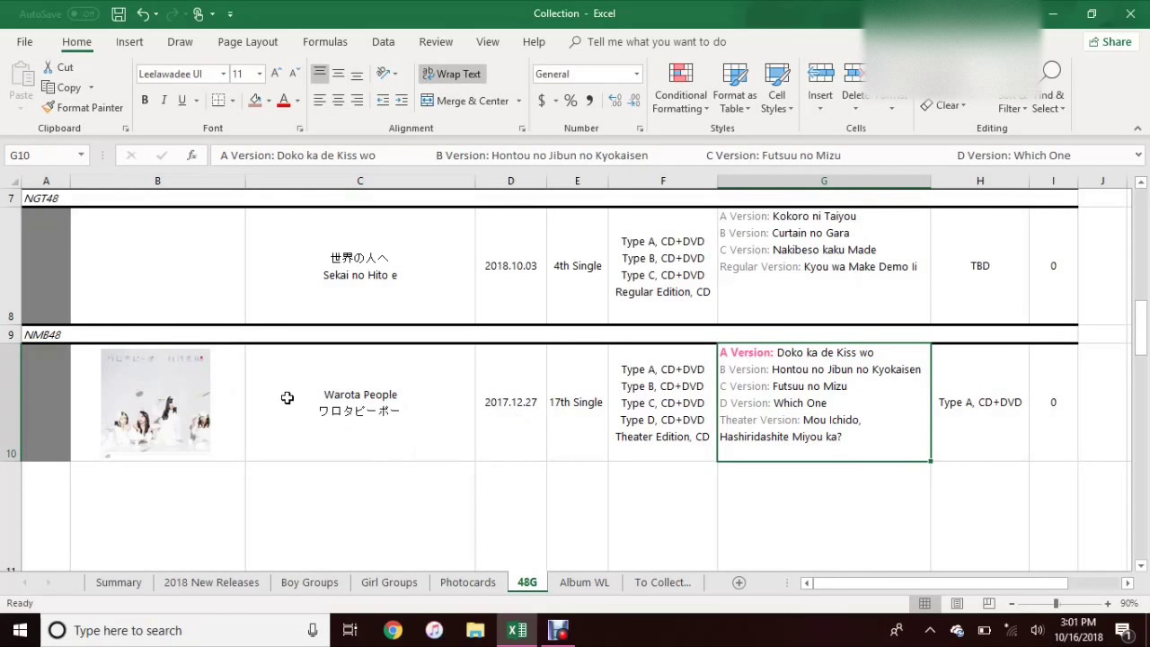
pyautogui.click(229, 385)
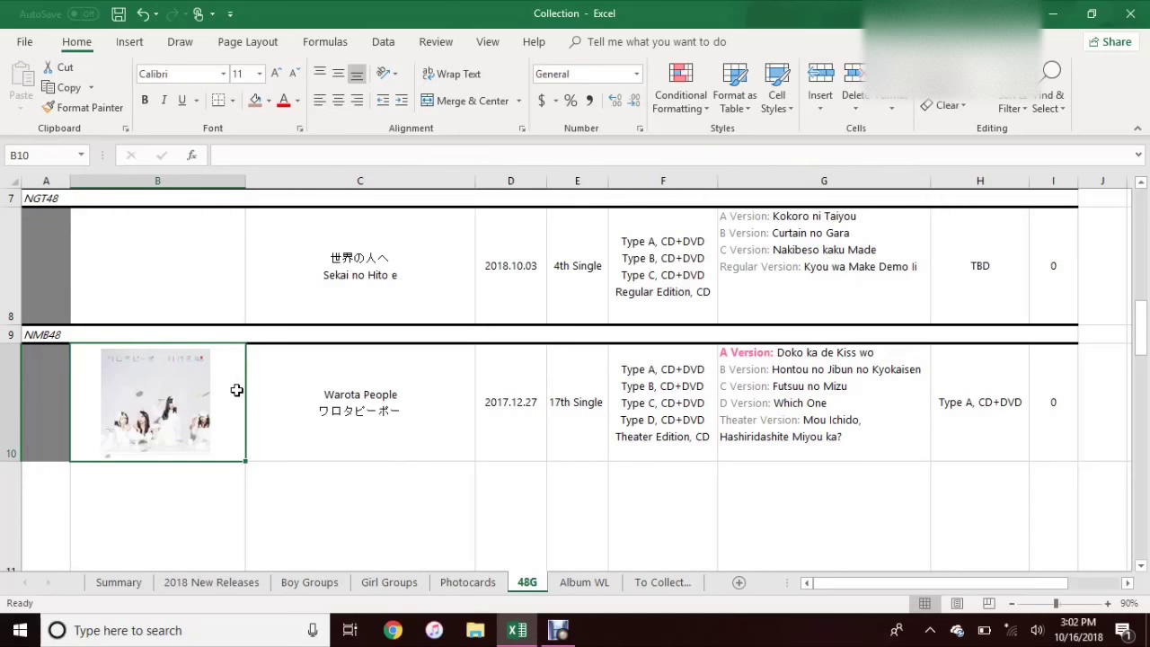
pyautogui.click(808, 395)
# Step: Return to the first AKB48 album's exclusive songs and cover, and read the colour key in K3
pyautogui.moveTo(1145, 305); pyautogui.dragTo(1146, 184)
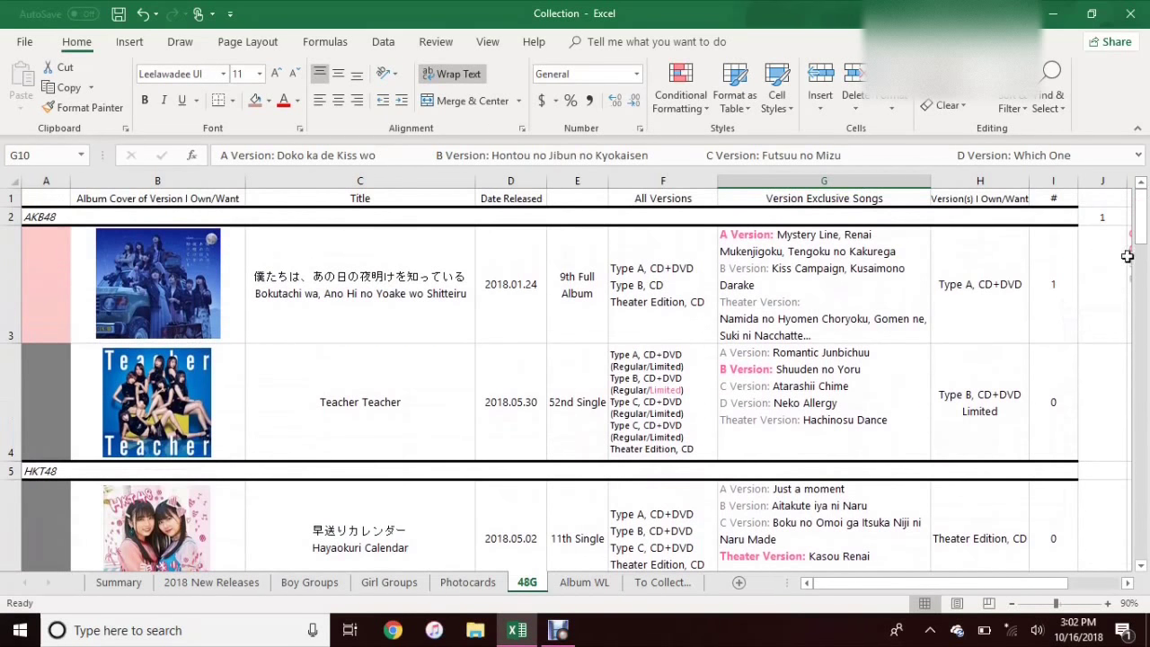
pyautogui.click(805, 313)
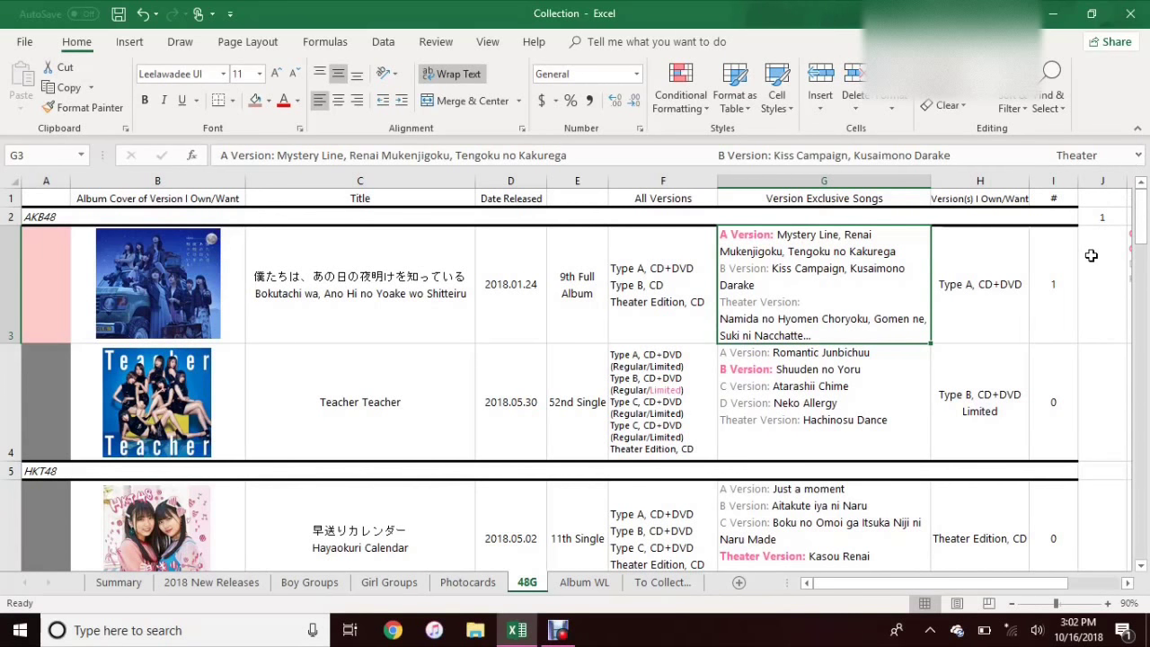
pyautogui.click(192, 254)
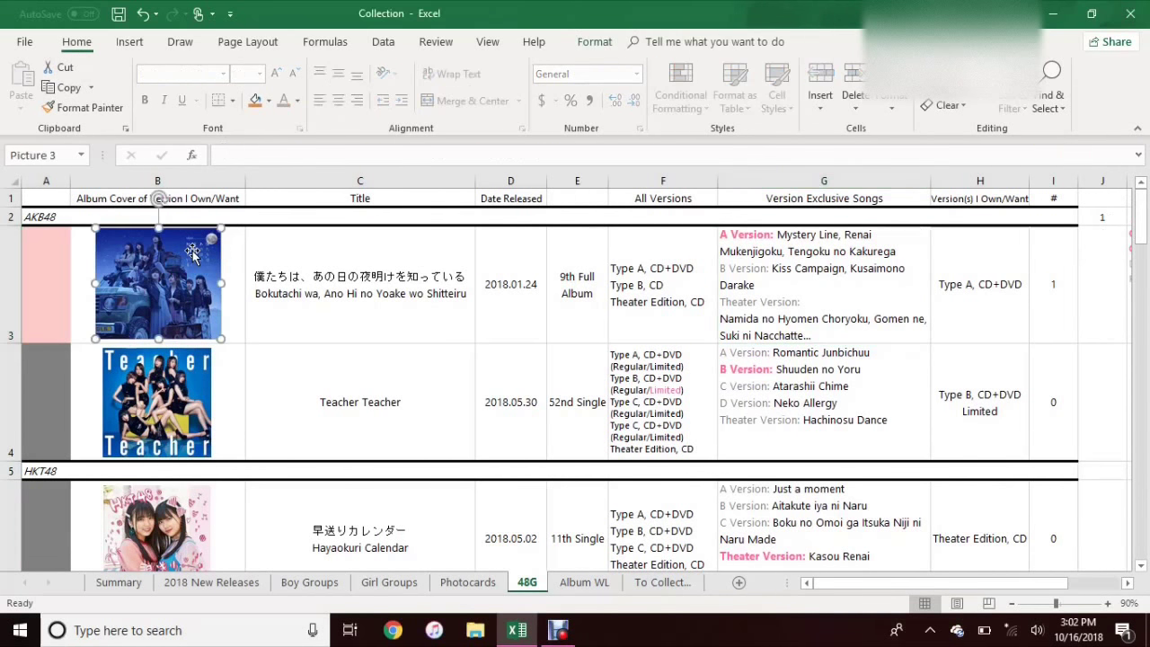
pyautogui.click(238, 261)
pyautogui.moveTo(879, 588); pyautogui.dragTo(941, 582)
pyautogui.click(1079, 264)
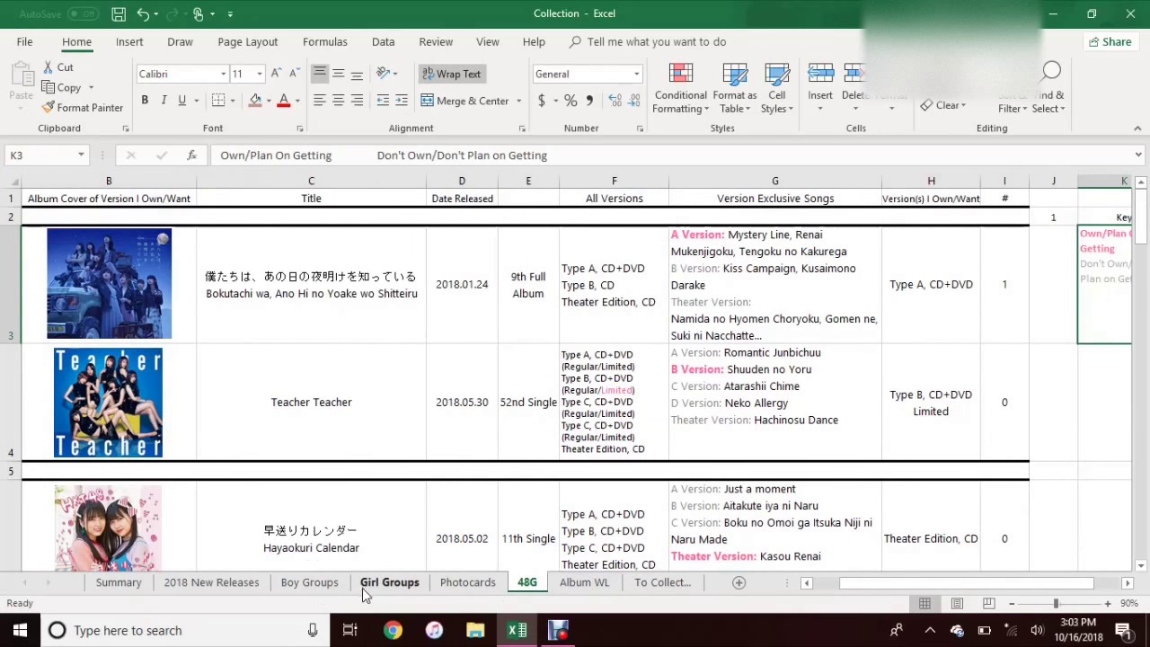
pyautogui.moveTo(993, 582); pyautogui.dragTo(953, 586)
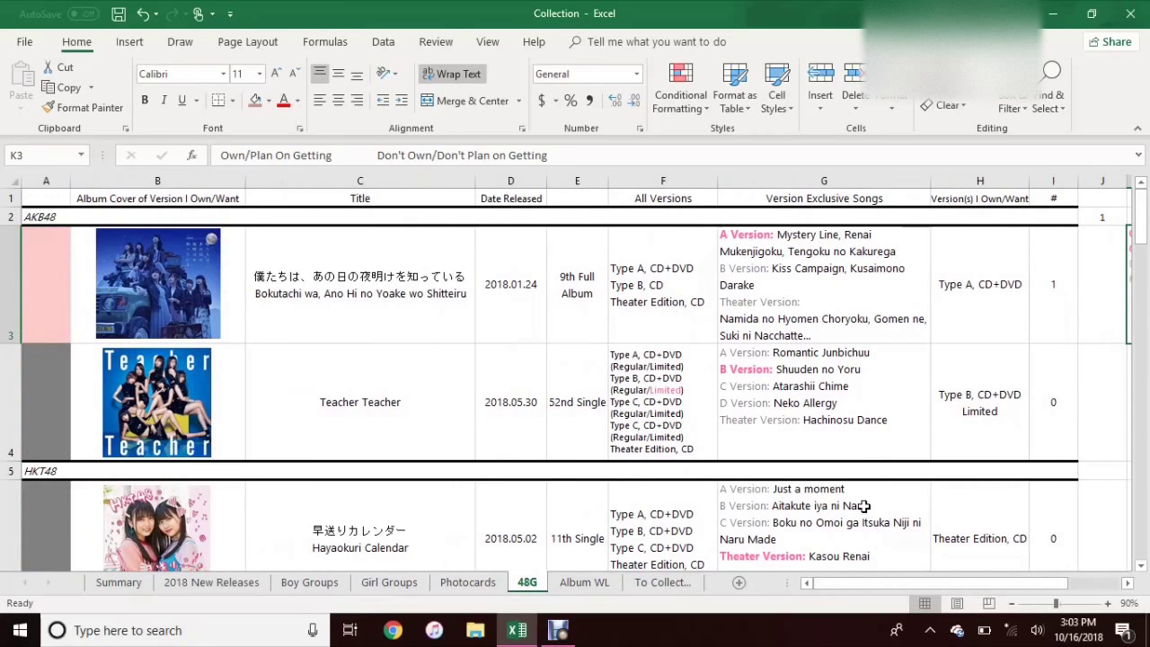
# Step: Open the Album WL sheet and examine how its New and Used columns mark the wanted albums
pyautogui.click(568, 585)
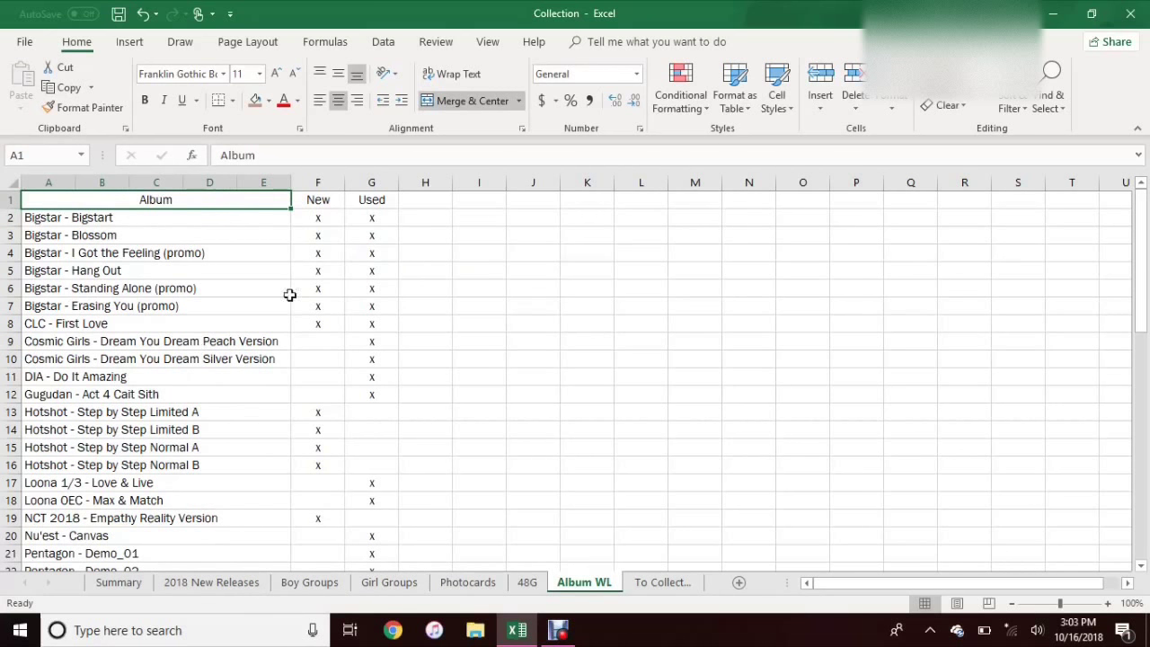
pyautogui.click(325, 201)
pyautogui.keyDown('shift'); pyautogui.click(364, 201); pyautogui.keyUp('shift')
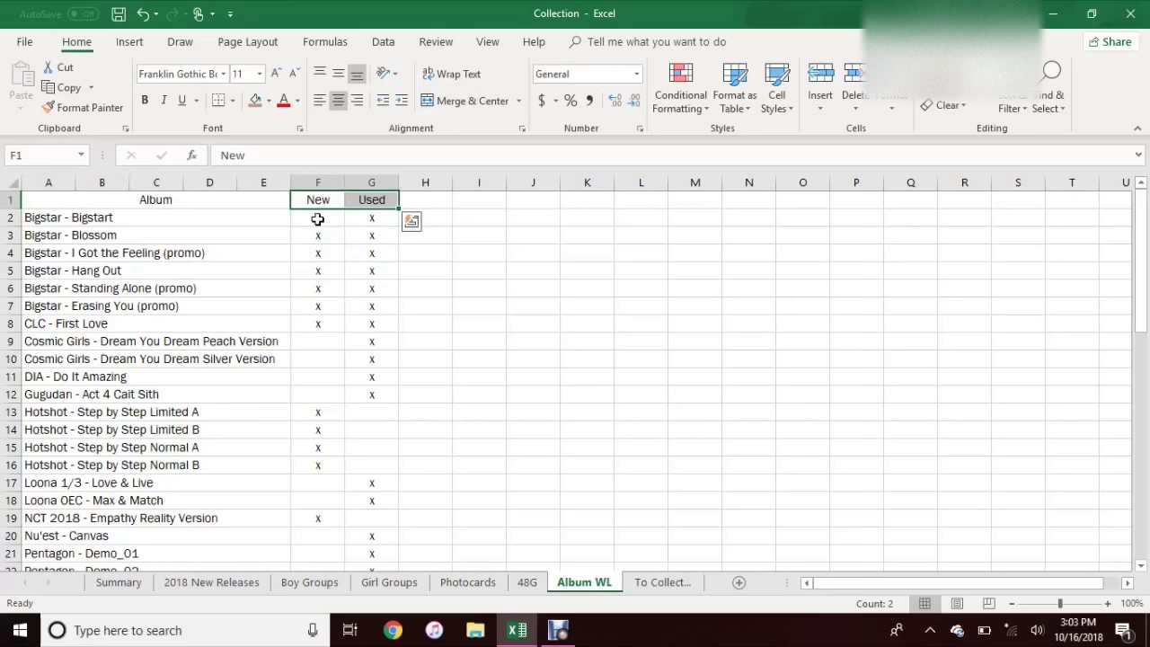
pyautogui.click(316, 218)
pyautogui.click(359, 216)
pyautogui.click(315, 233)
pyautogui.moveTo(1138, 206); pyautogui.dragTo(1078, 196)
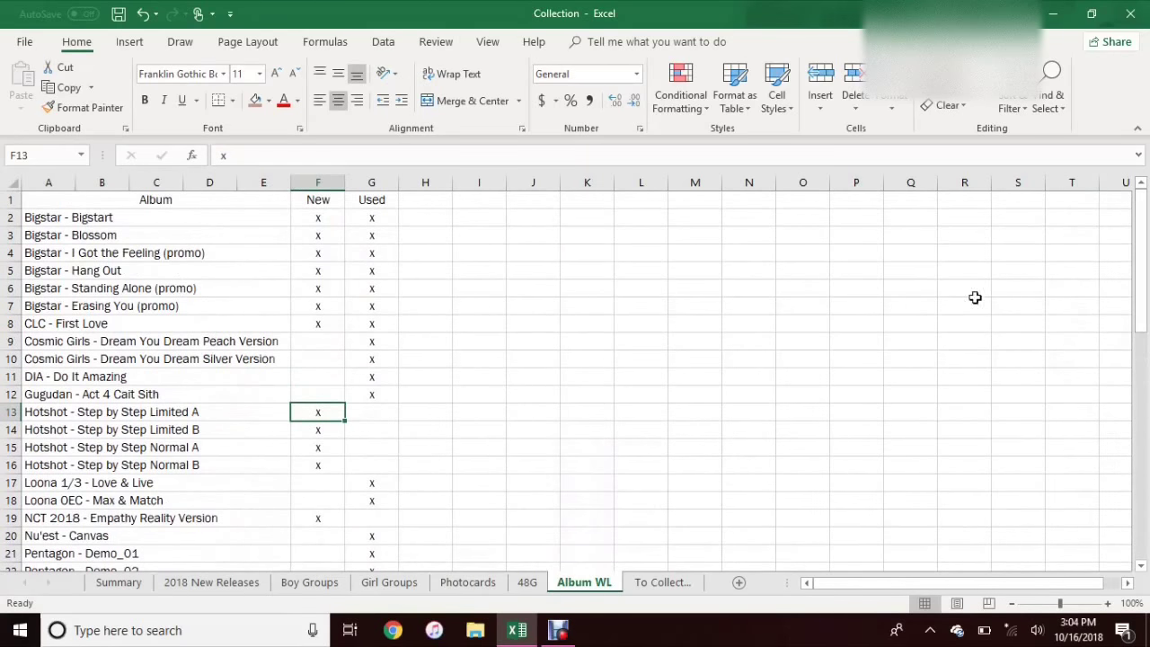
# Step: Open the To Collect sheet and look through the groups listed under Groups I Want to Collect?
pyautogui.click(662, 582)
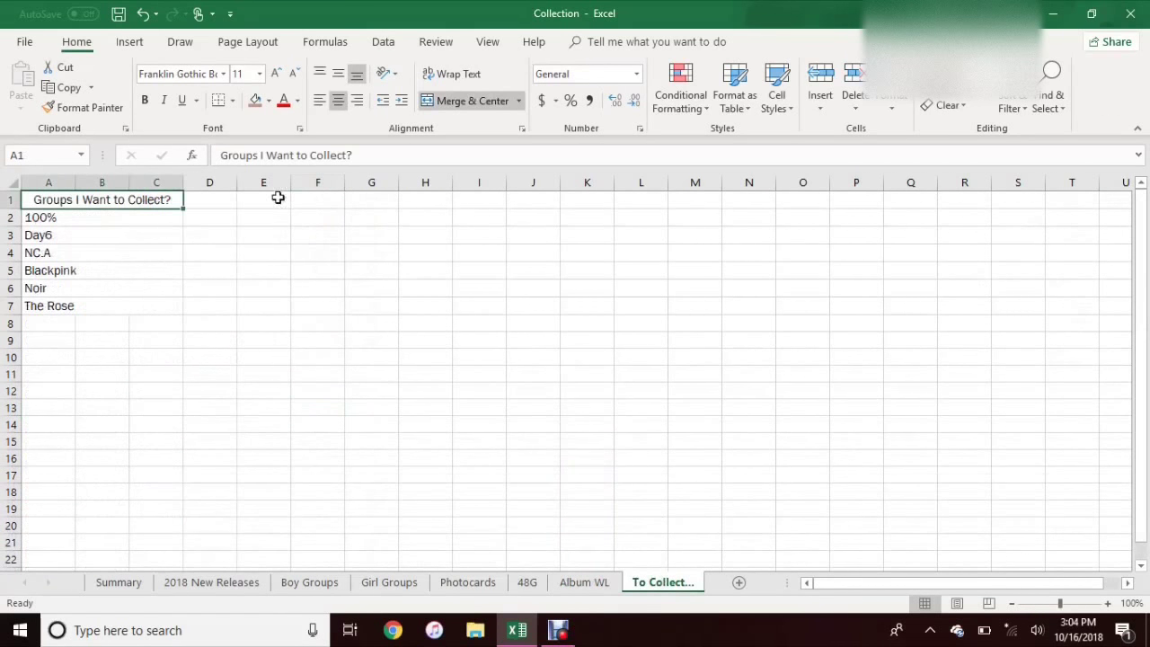
pyautogui.click(148, 220)
pyautogui.click(148, 251)
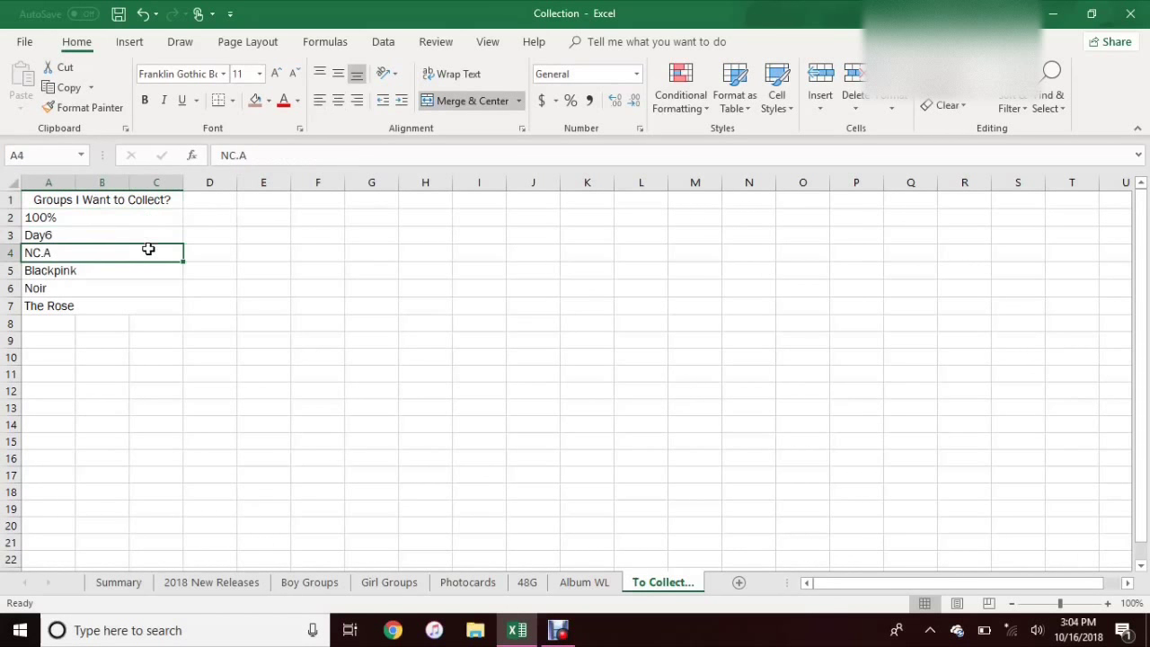
pyautogui.click(99, 288)
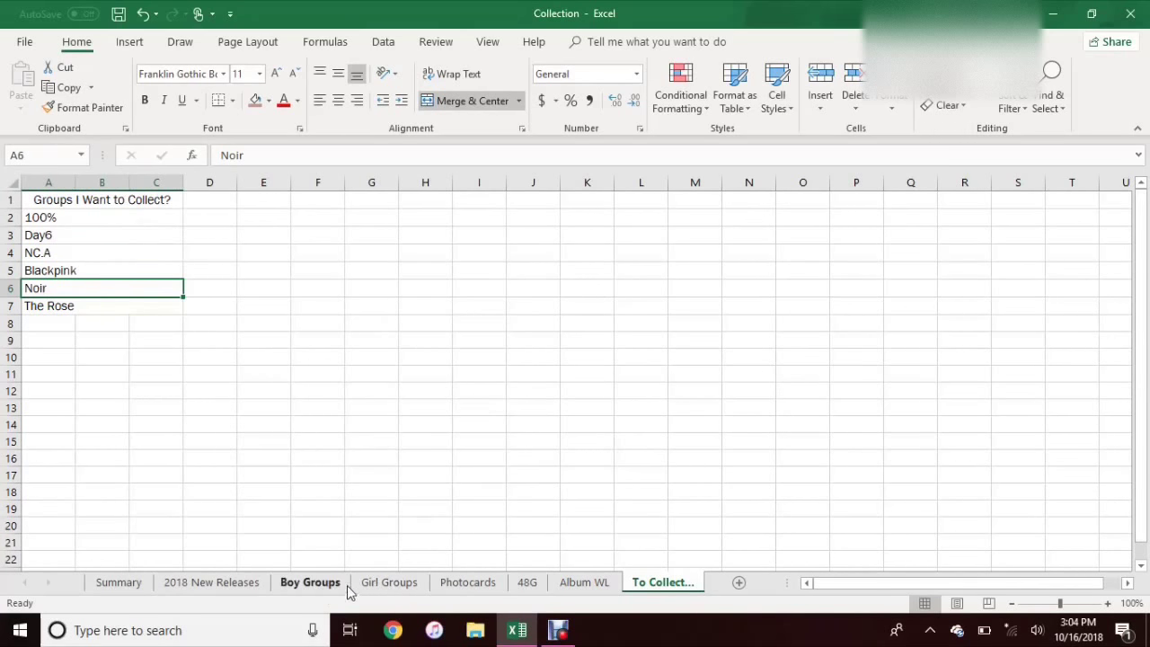
pyautogui.hotkey('ctrl', 'Home')
pyautogui.click(135, 236)
pyautogui.click(138, 220)
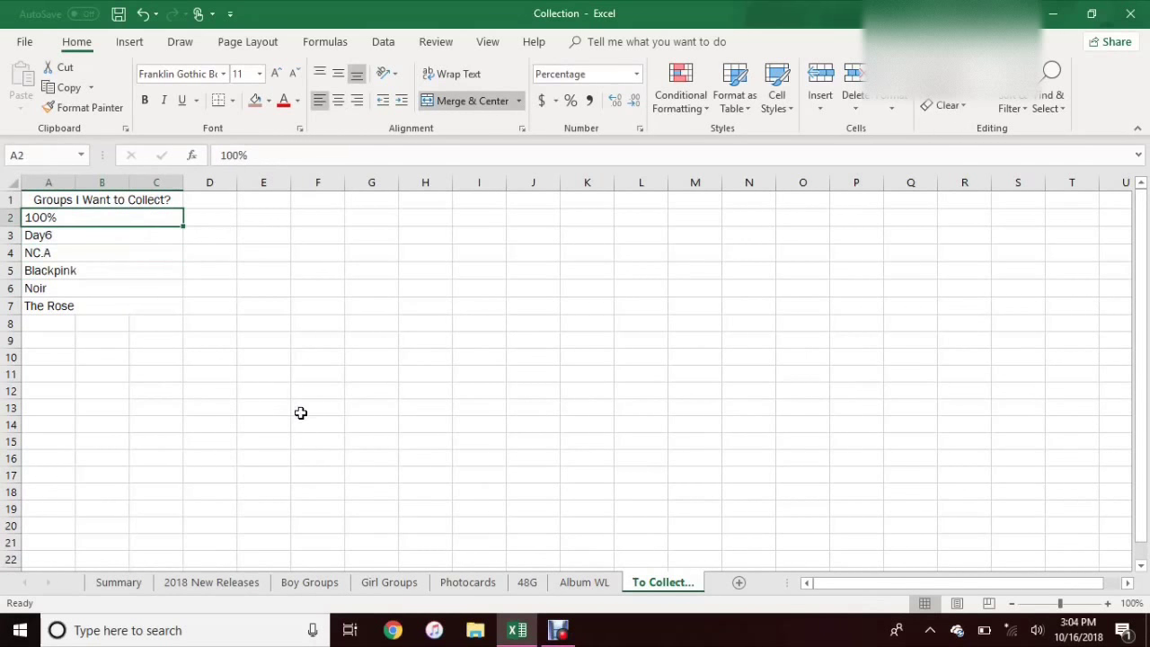
pyautogui.click(31, 201)
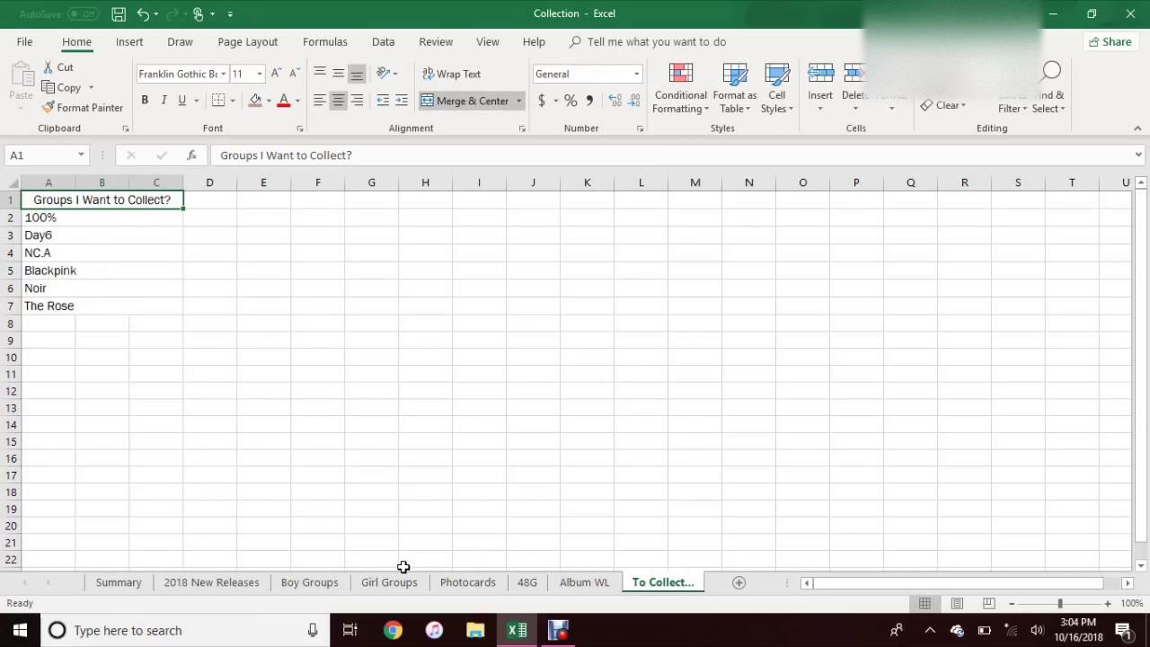
# Step: Open the Summary sheet and examine its group and album total rows, including the Total Albums I Own formula in C3
pyautogui.click(112, 582)
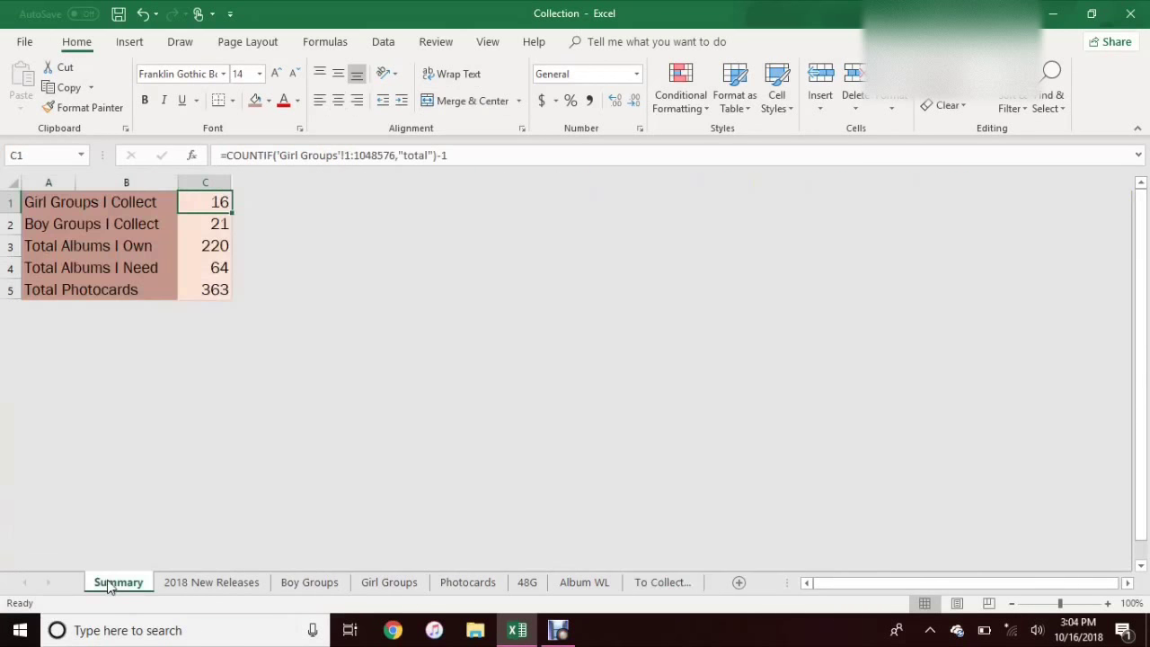
pyautogui.click(109, 204)
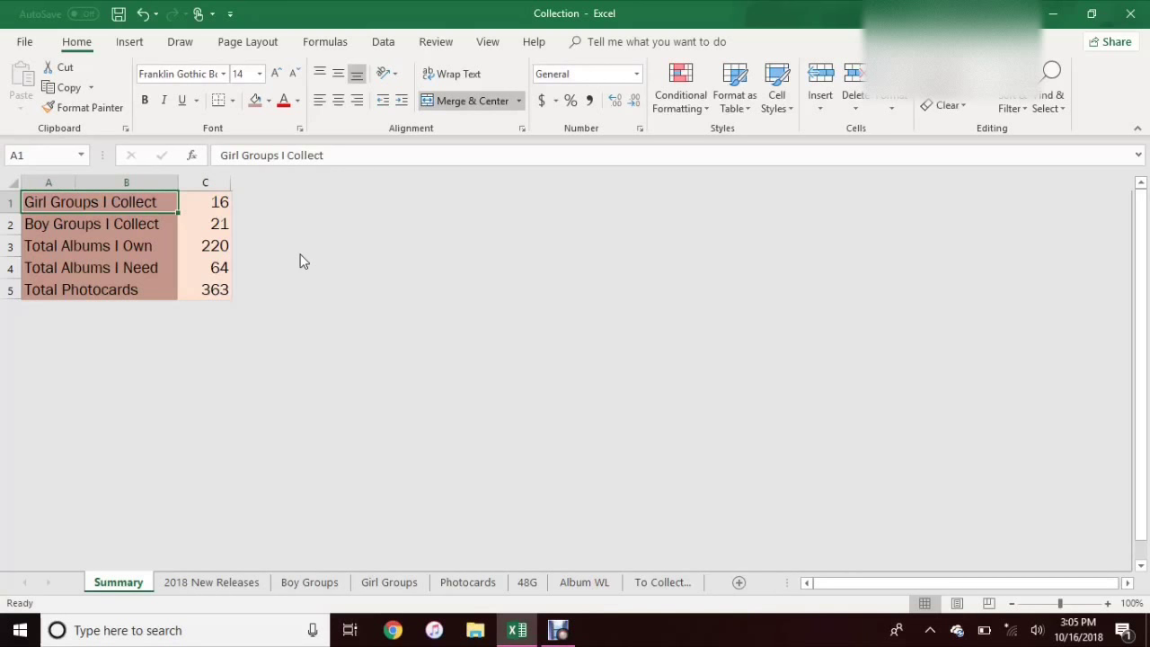
pyautogui.click(209, 262)
pyautogui.click(205, 247)
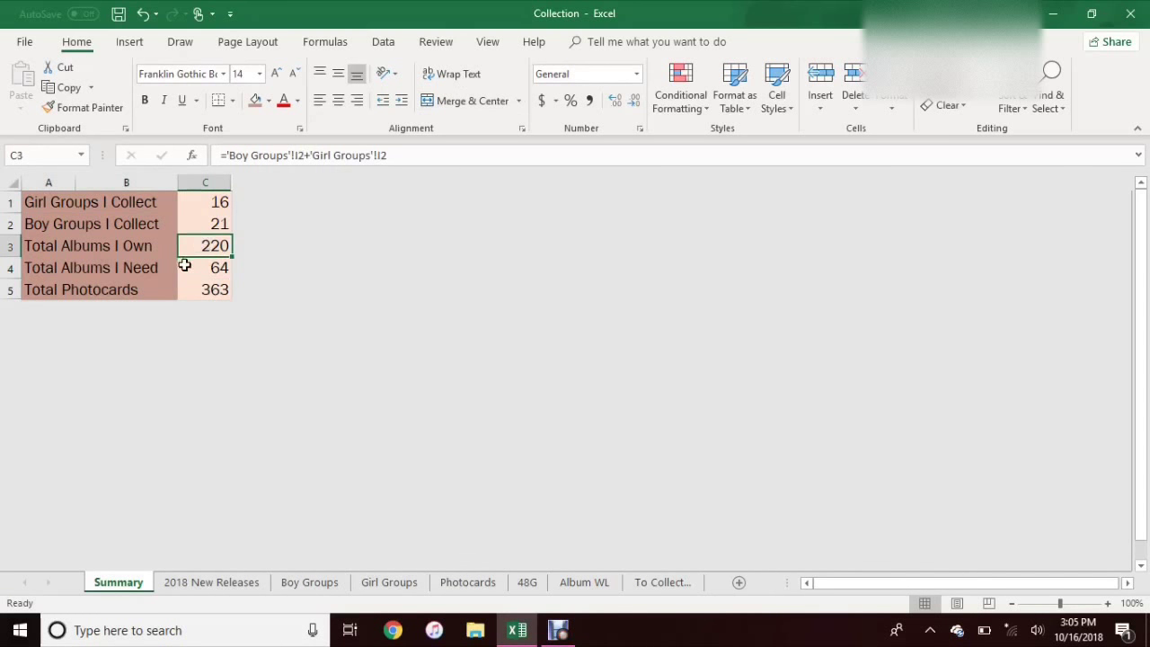
pyautogui.click(69, 206)
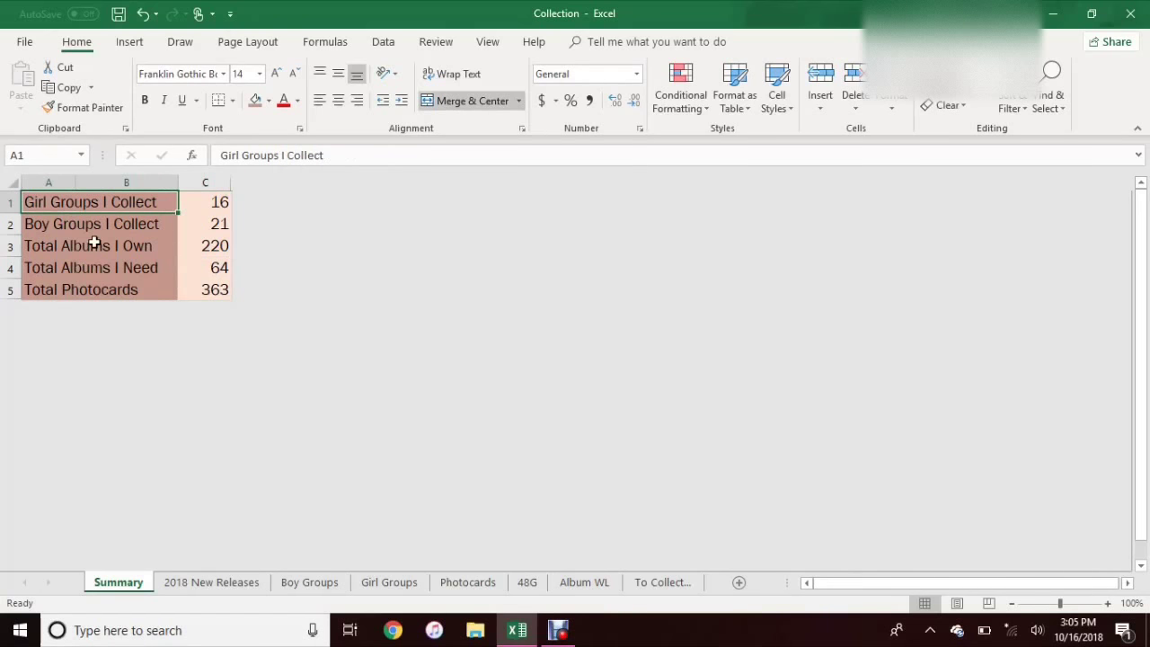